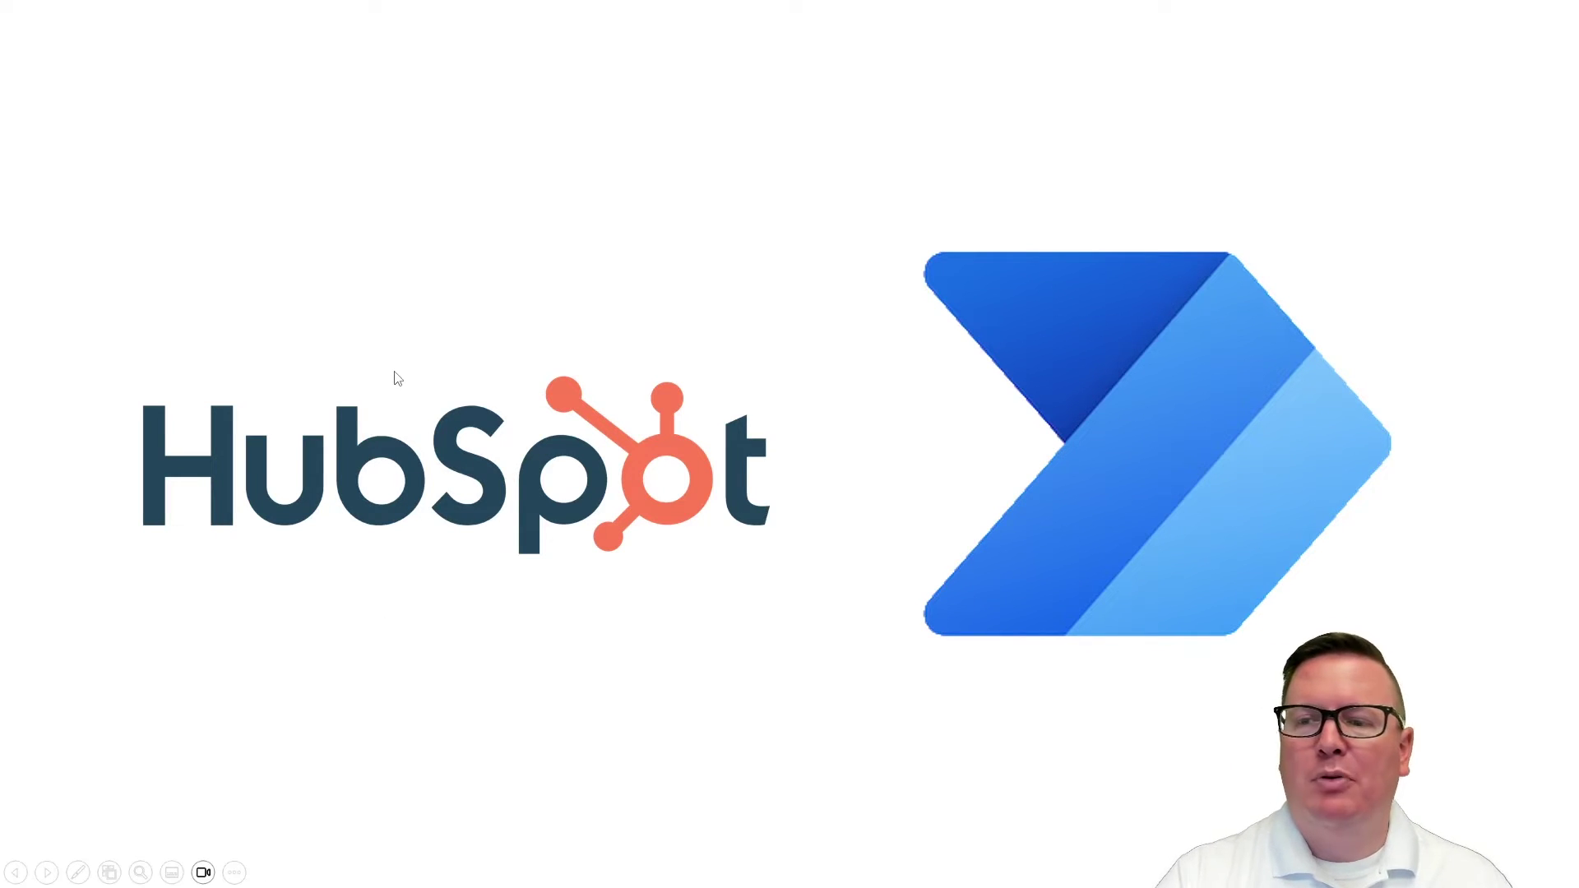
Step: Leave the slideshow to show the Power Automate home page in Chrome
key(alt+Tab)
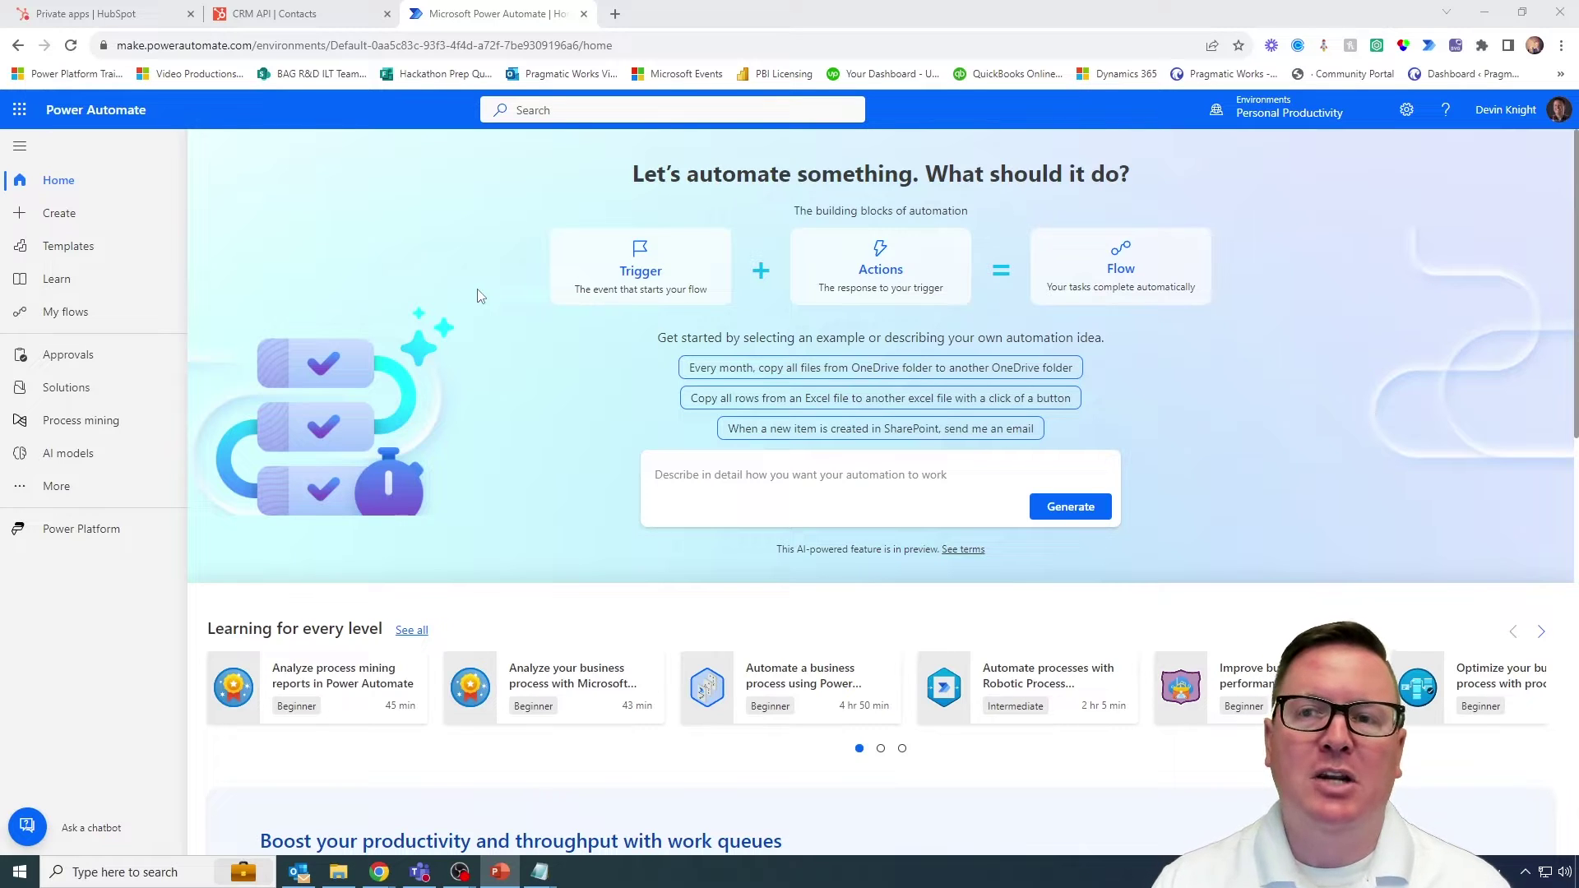
Step: Show the POST /crm/v3/objects/contacts/search docs, briefly annotating Test call
click(319, 18)
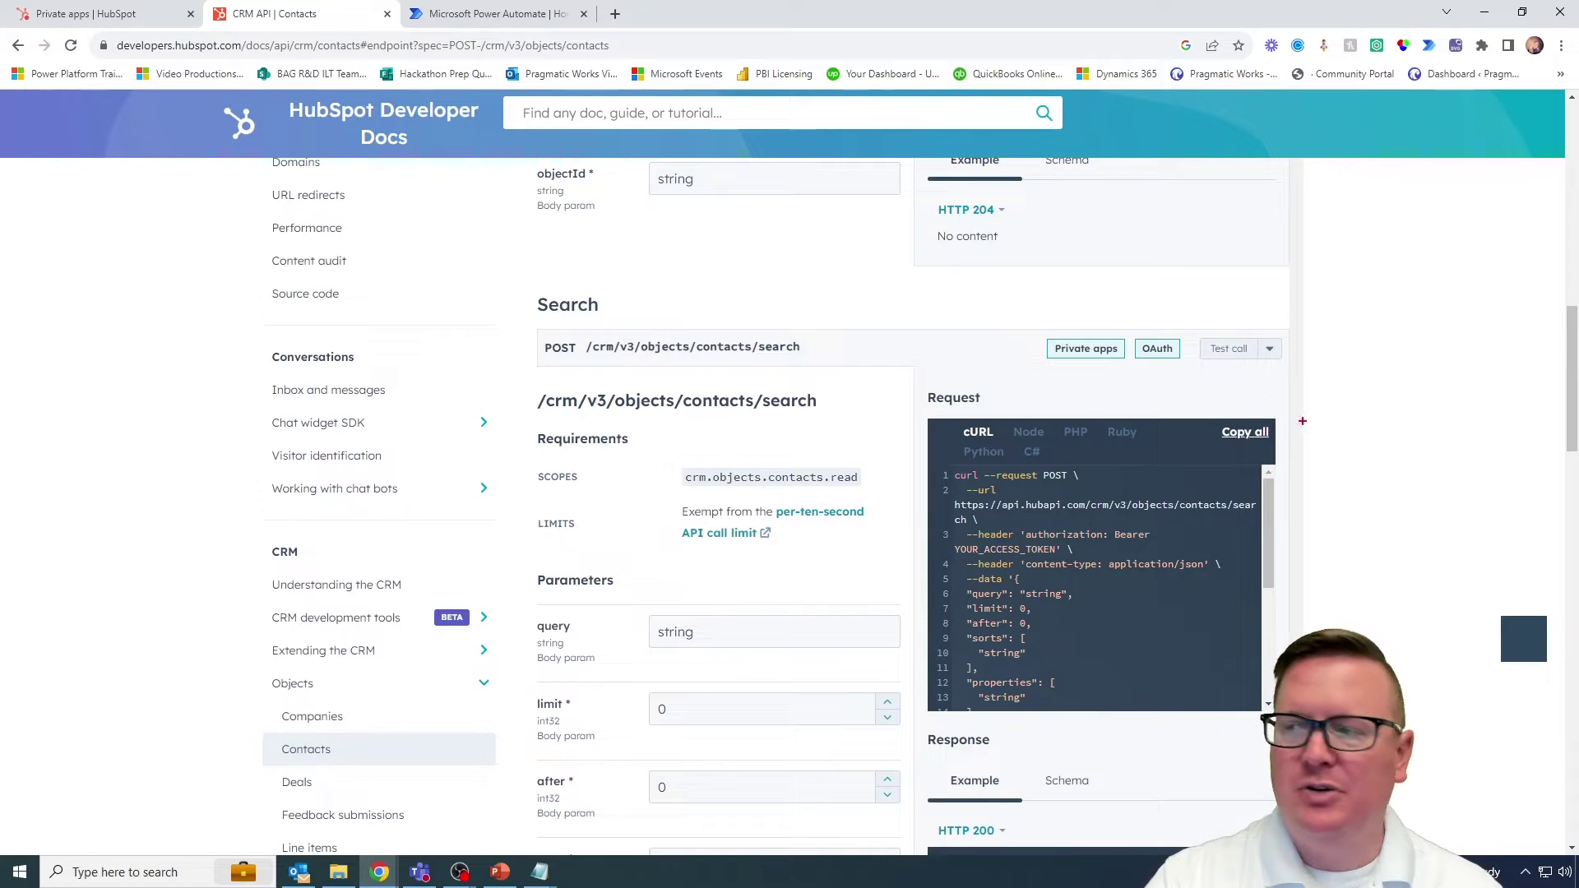
mouse_move(1273, 310)
mouse_down()
mouse_move(1209, 319)
mouse_move(1314, 355)
mouse_move(1260, 312)
mouse_up()
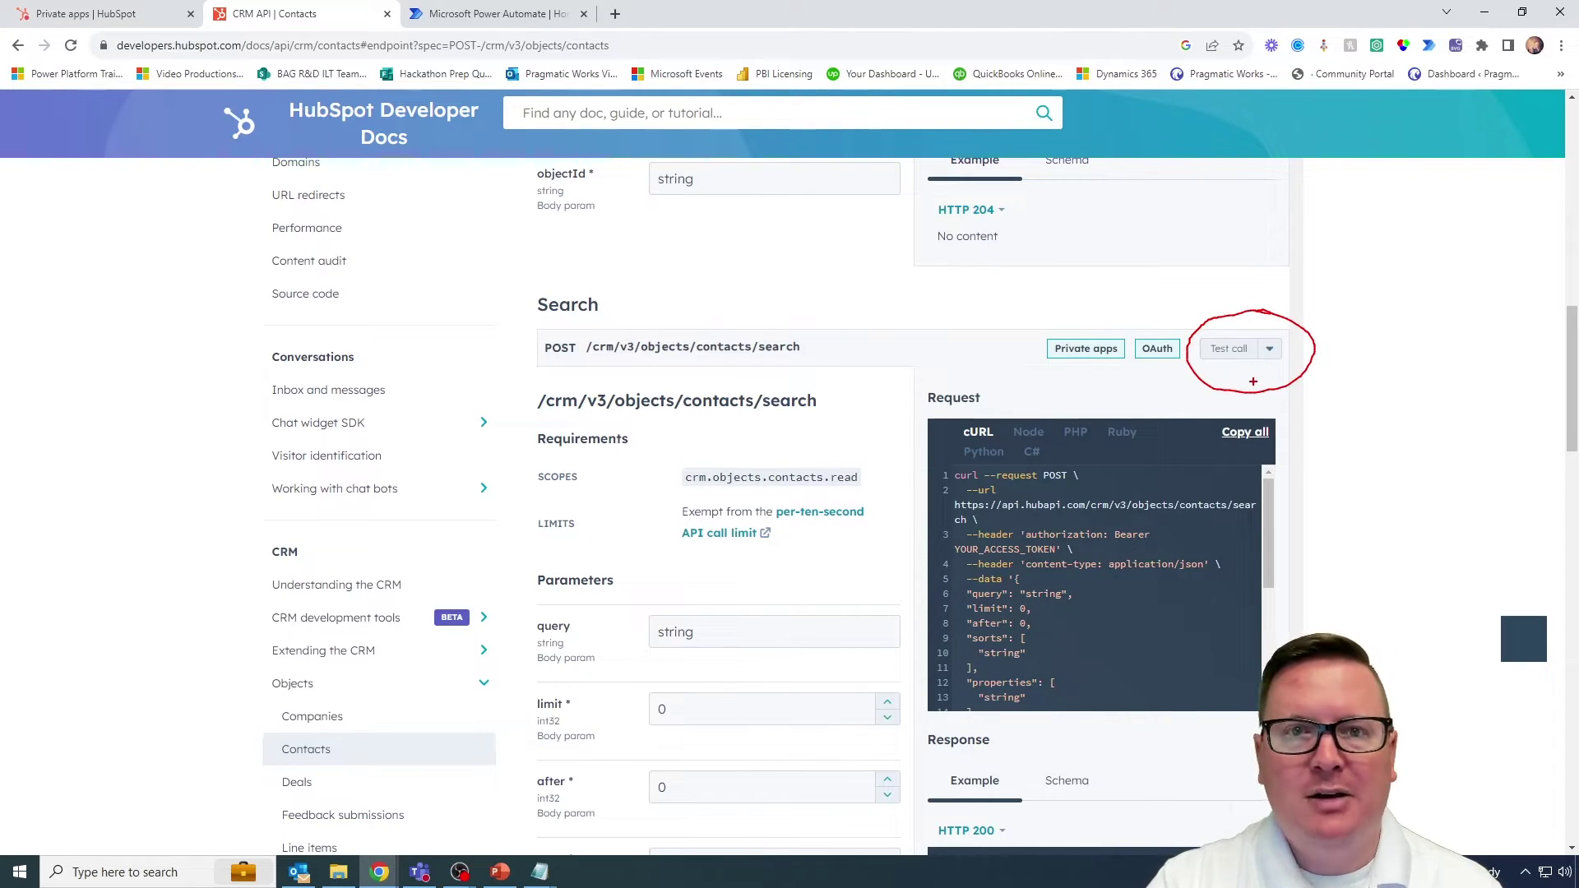
key(Escape)
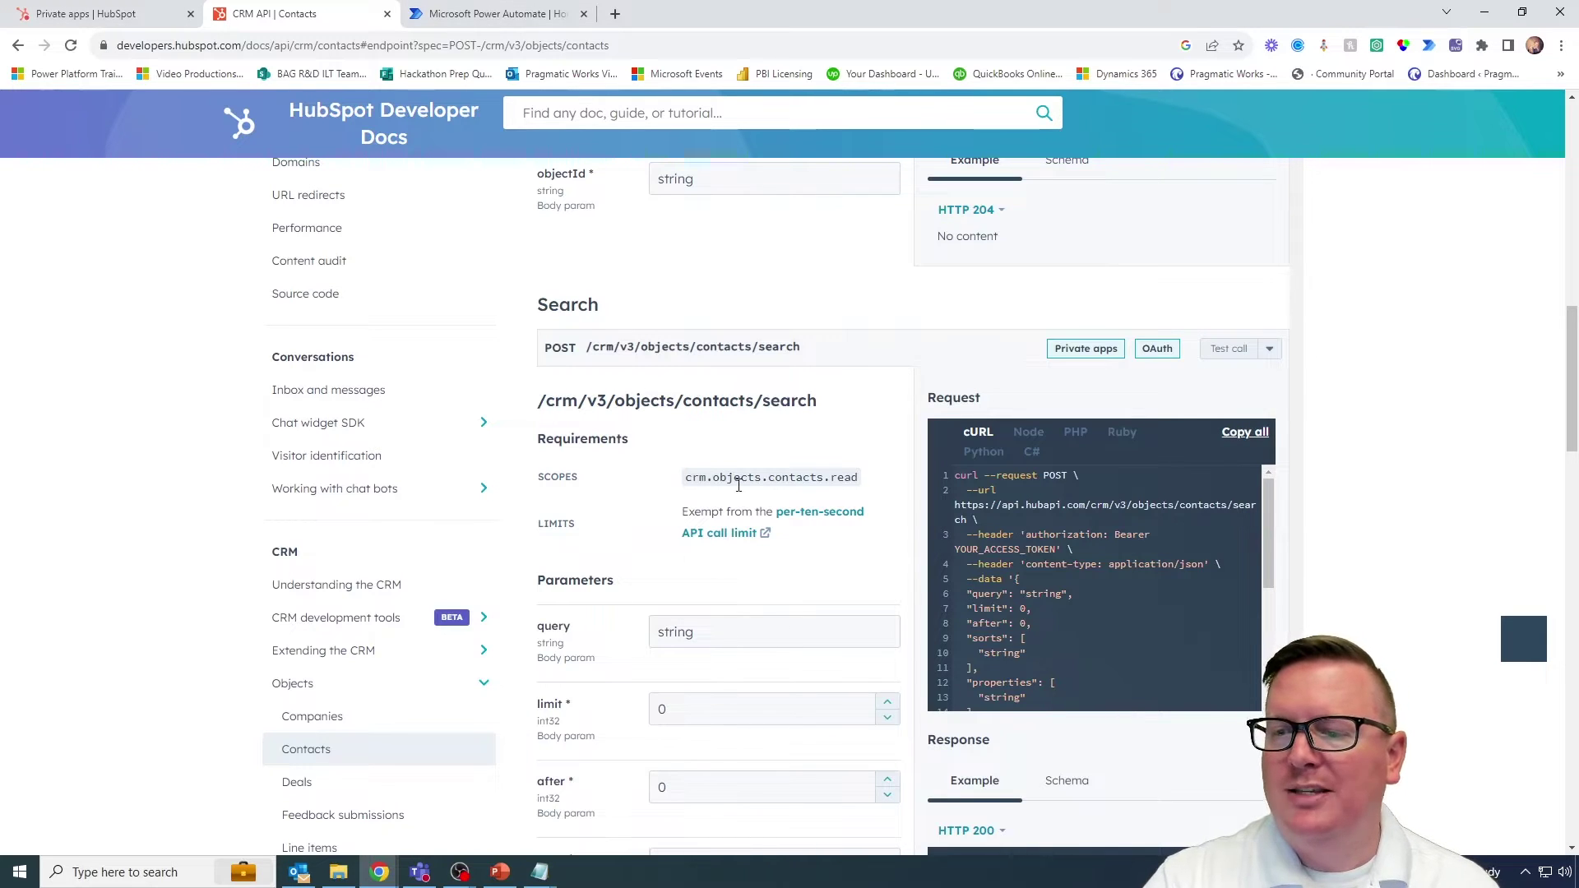
scroll(738, 485, down, 5)
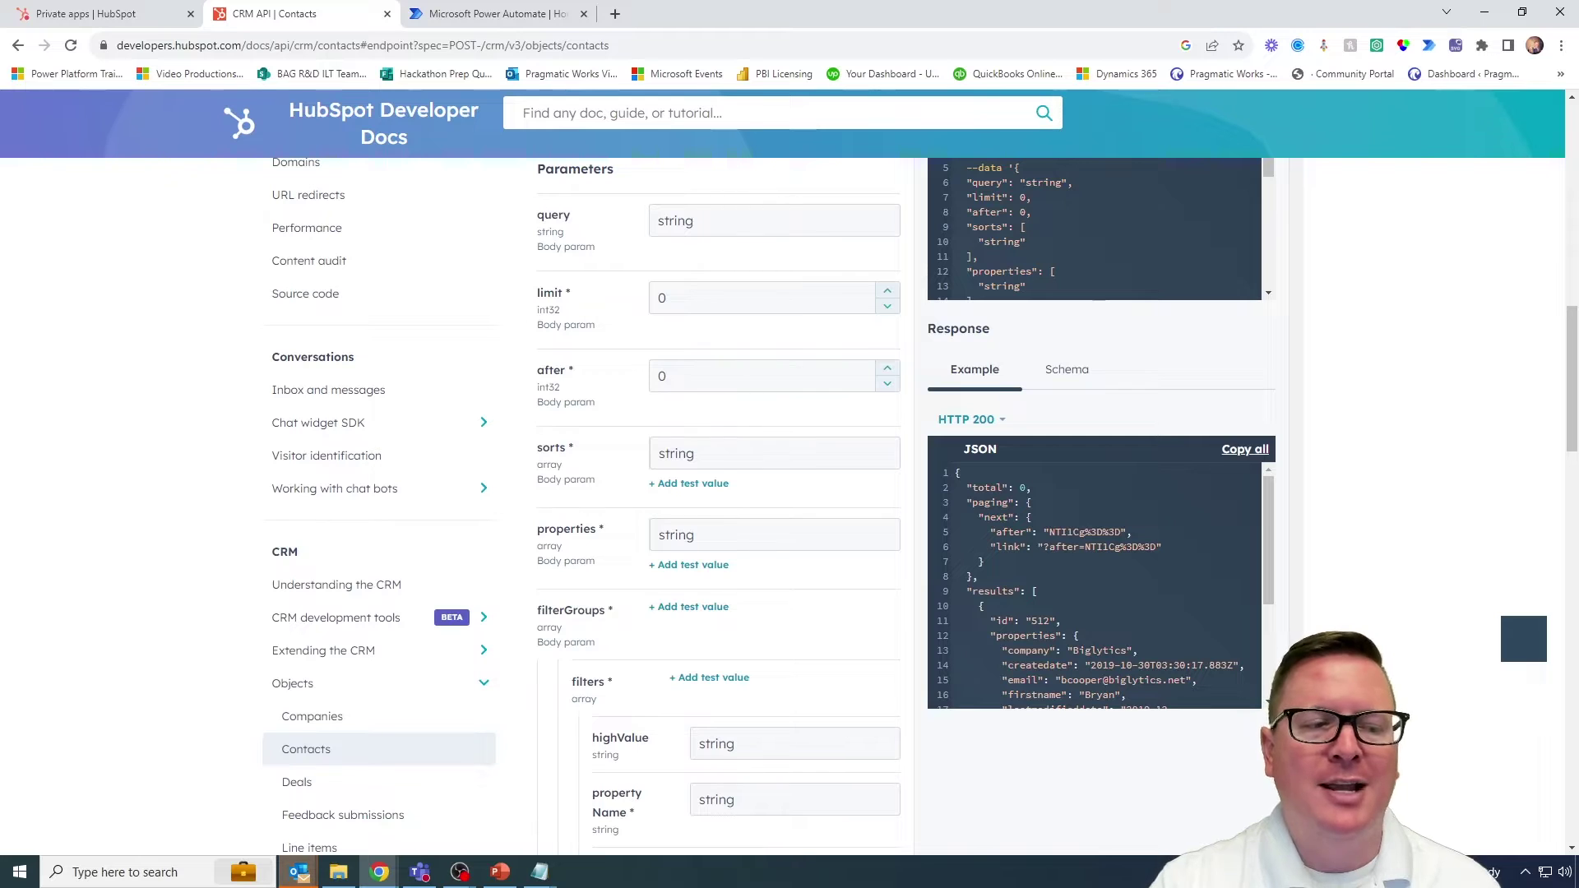
key(alt+Tab)
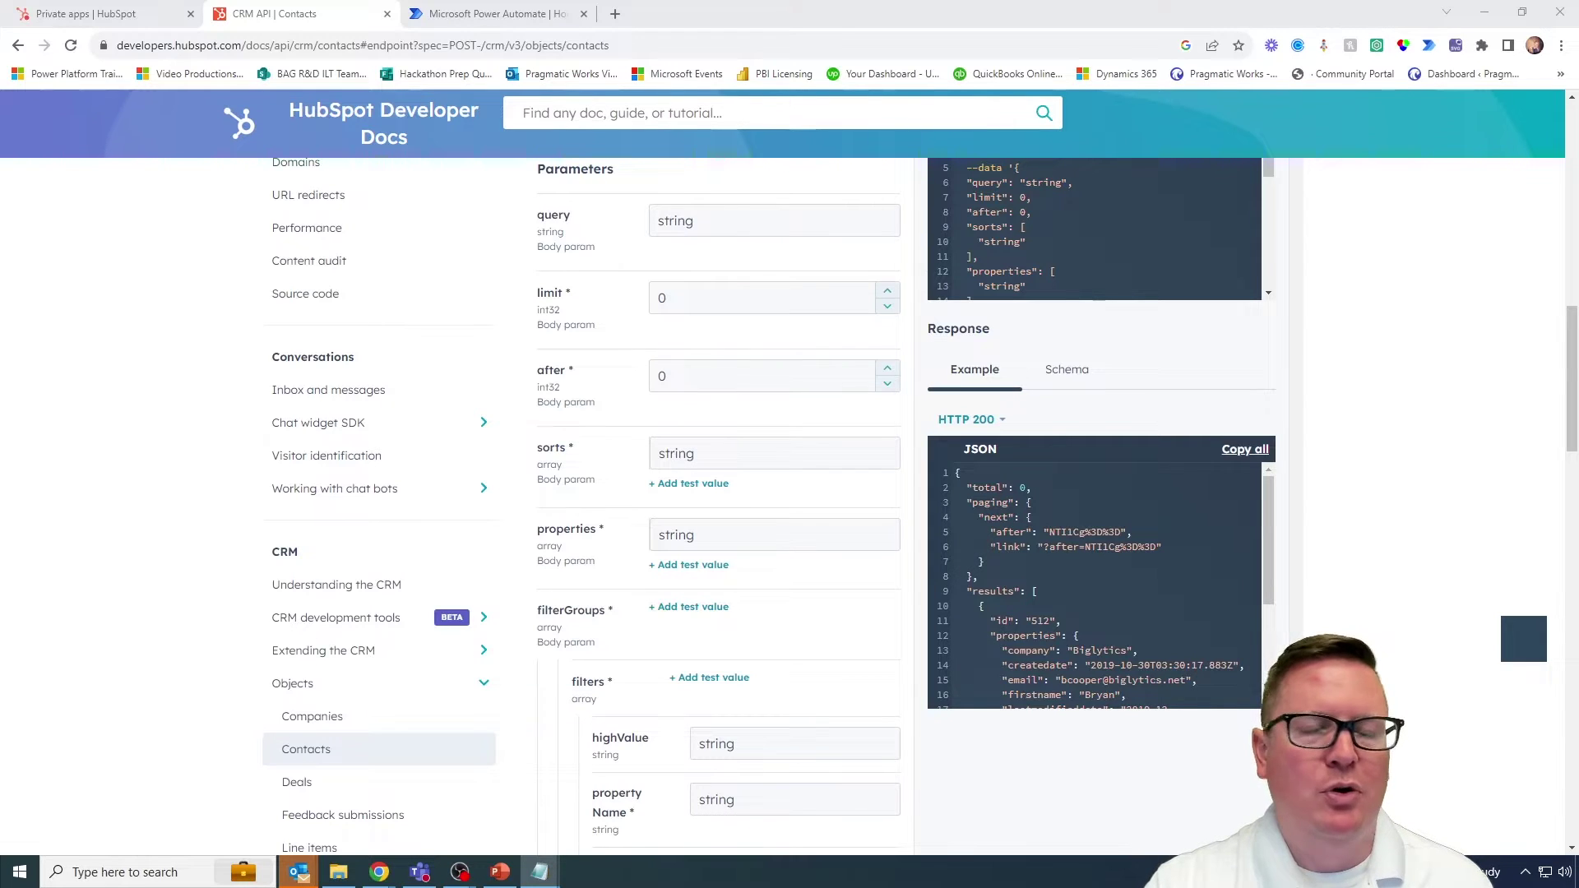
key(alt+Tab)
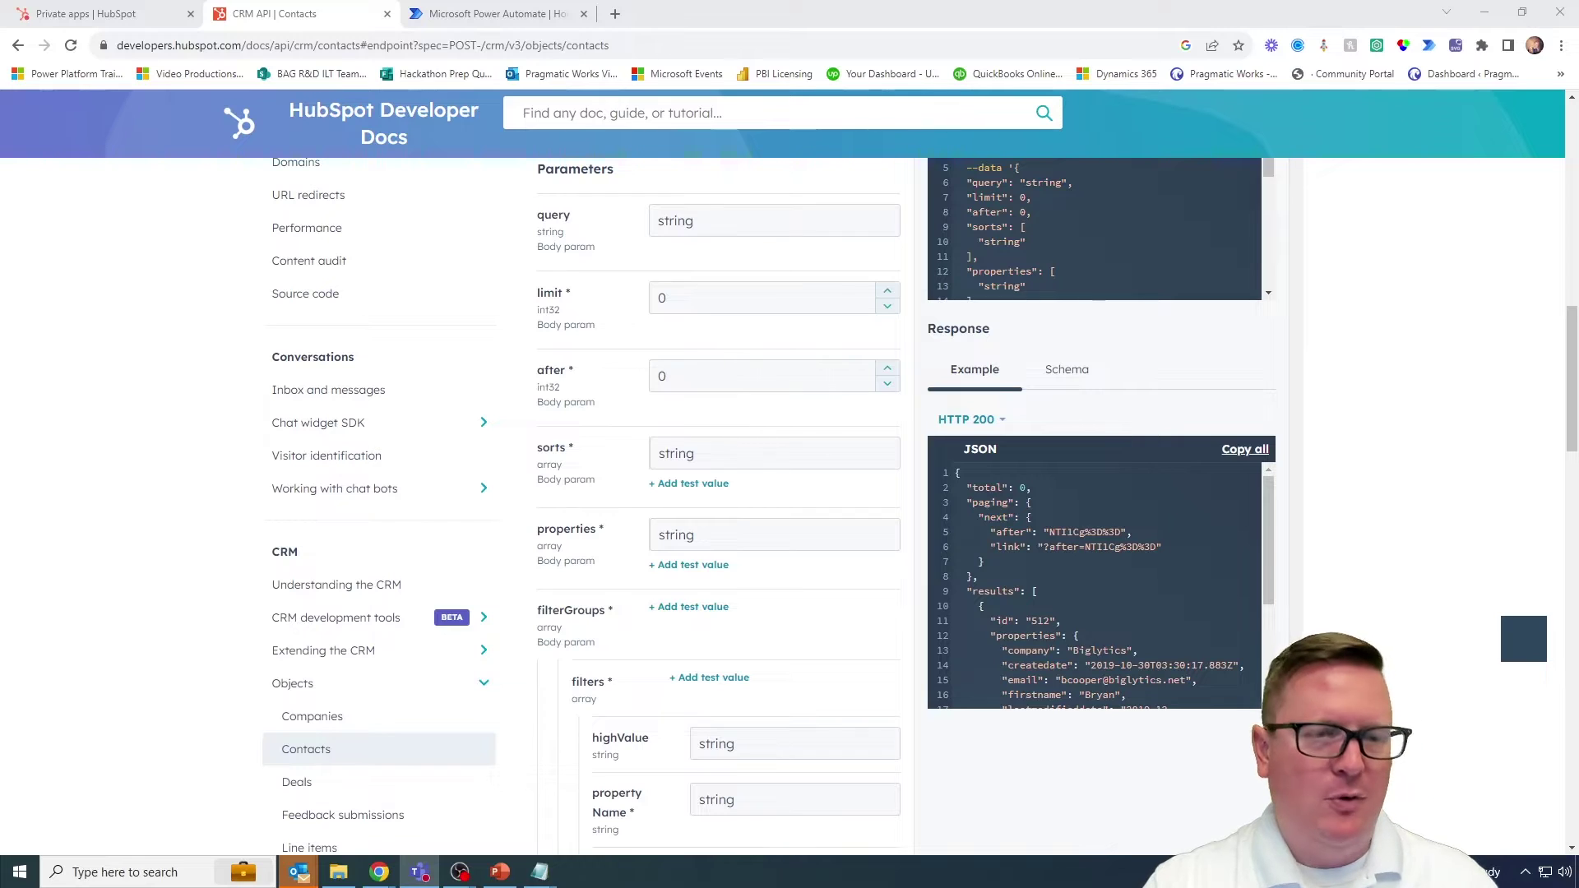
key(alt+Tab)
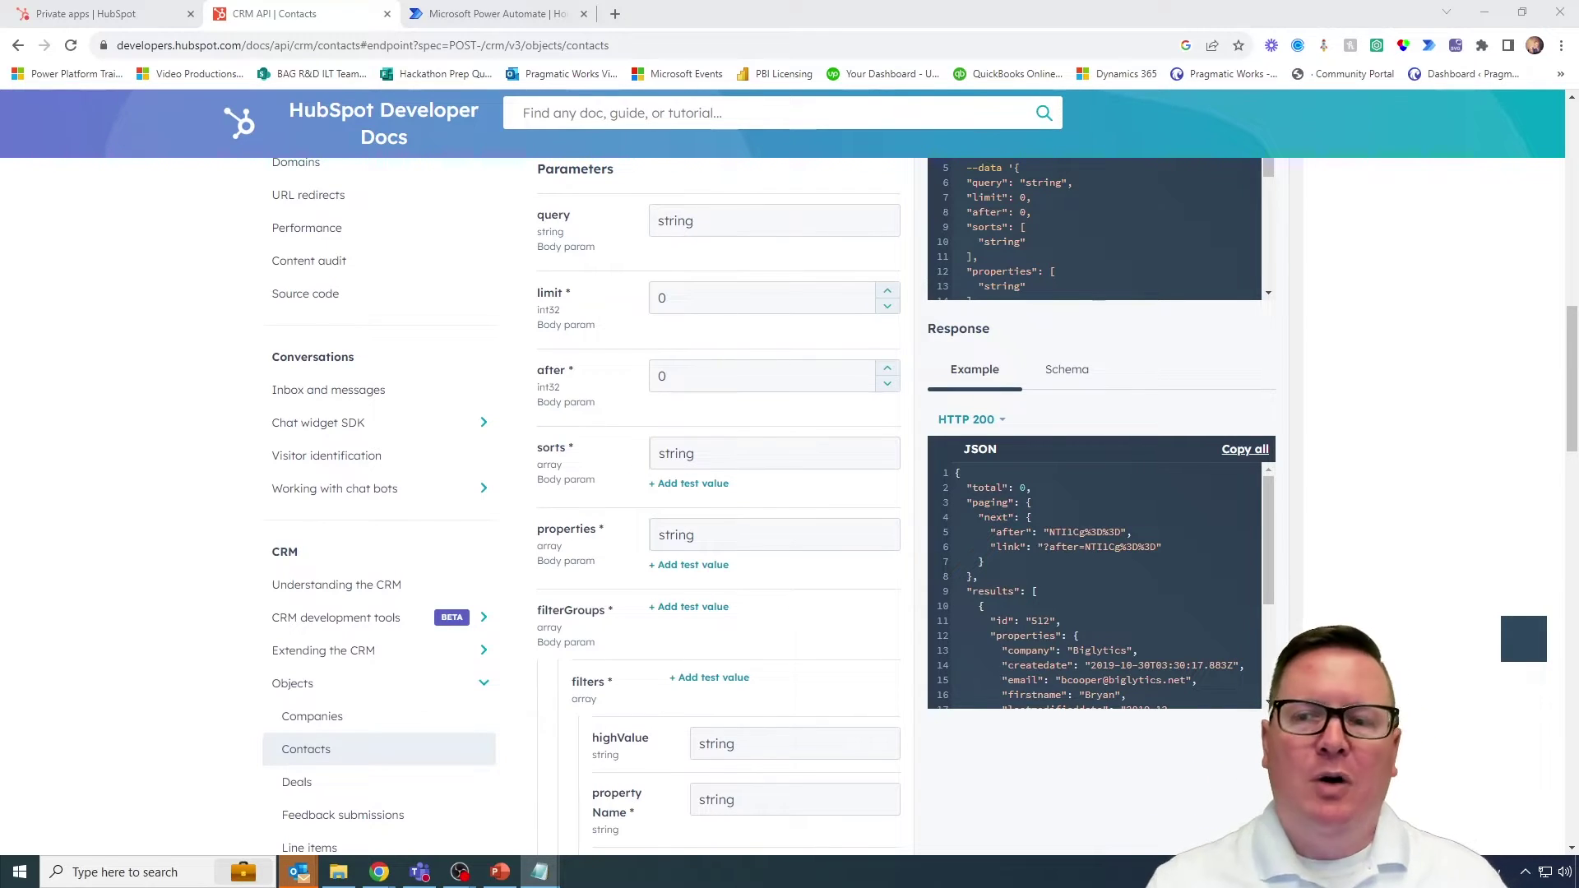
scroll(716, 441, up, 4)
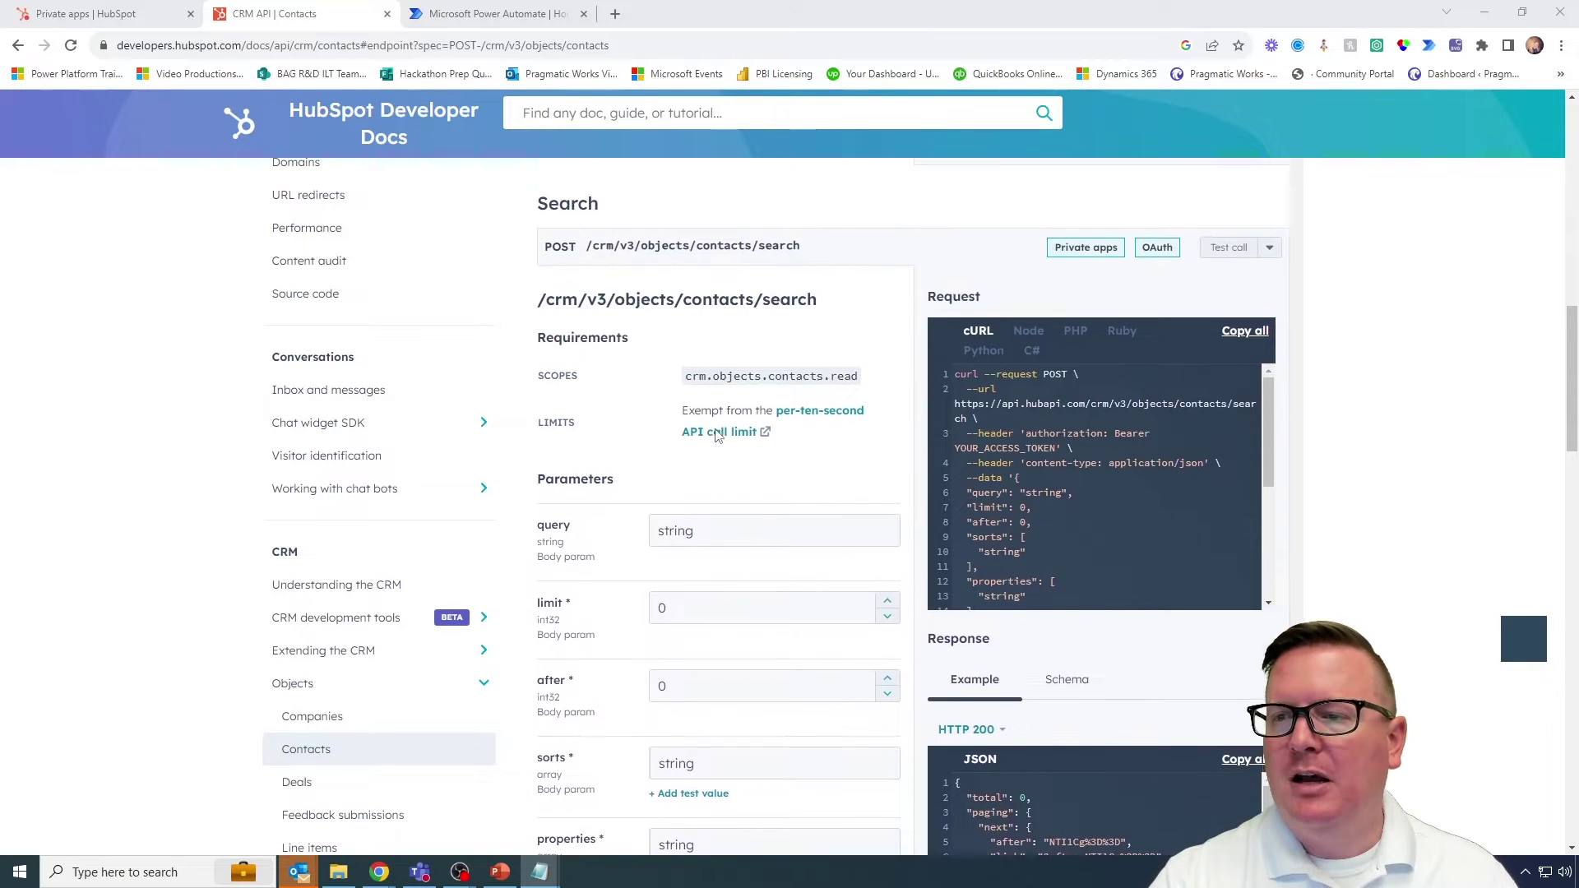
scroll(715, 436, up, 1)
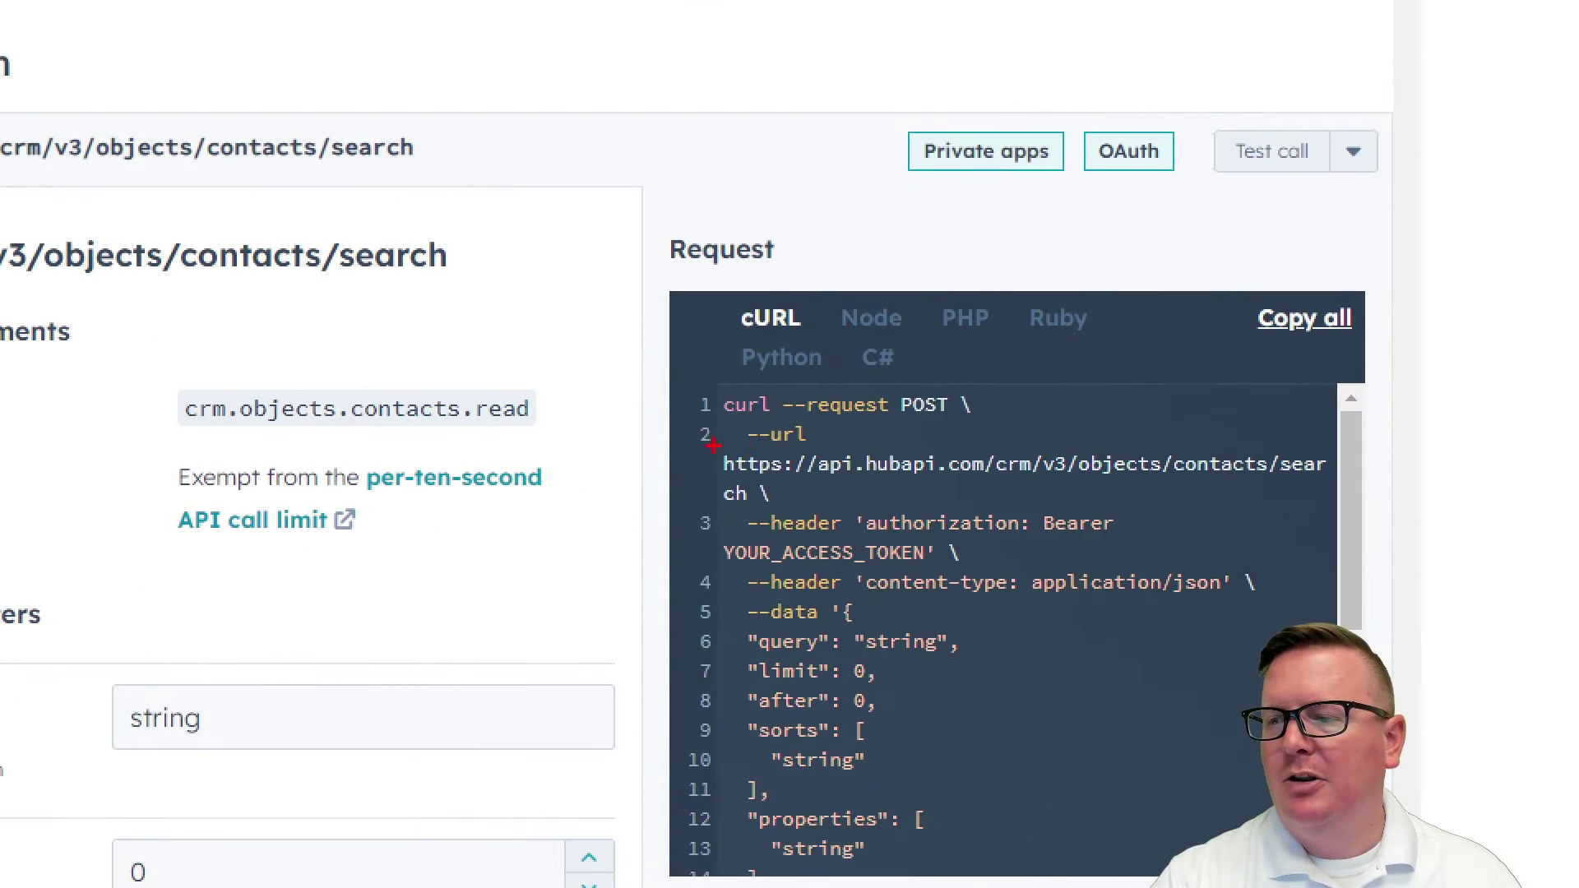
mouse_move(712, 444)
mouse_down()
mouse_move(758, 477)
mouse_move(1329, 494)
mouse_move(802, 490)
mouse_move(716, 448)
mouse_move(1338, 507)
mouse_up()
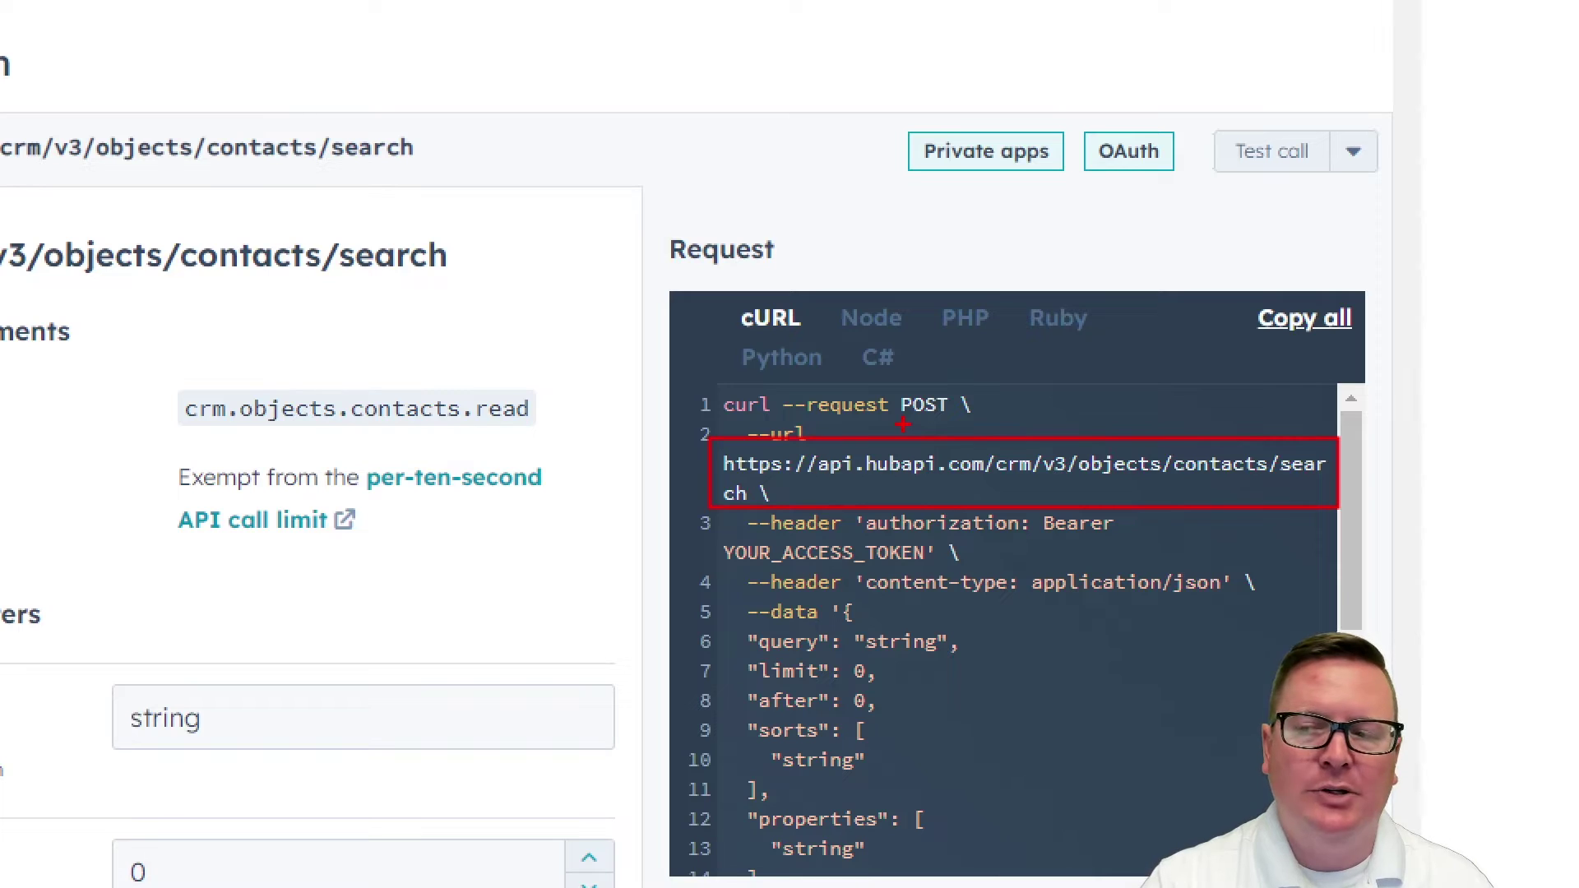
drag(901, 415, 951, 419)
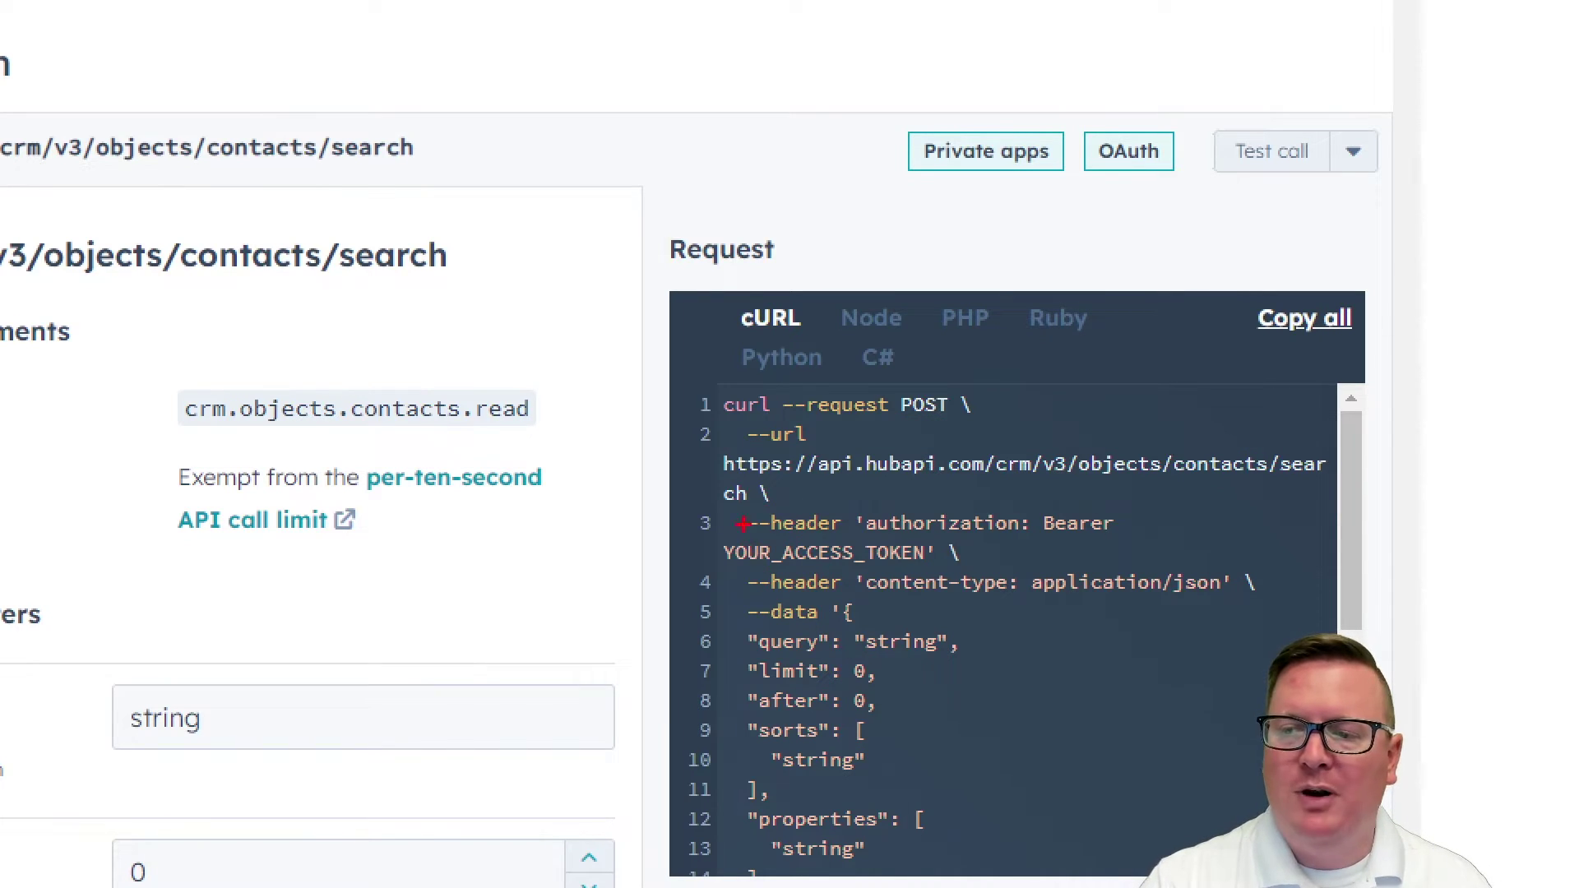
mouse_move(721, 507)
mouse_down()
mouse_move(1076, 625)
mouse_move(1283, 608)
mouse_up()
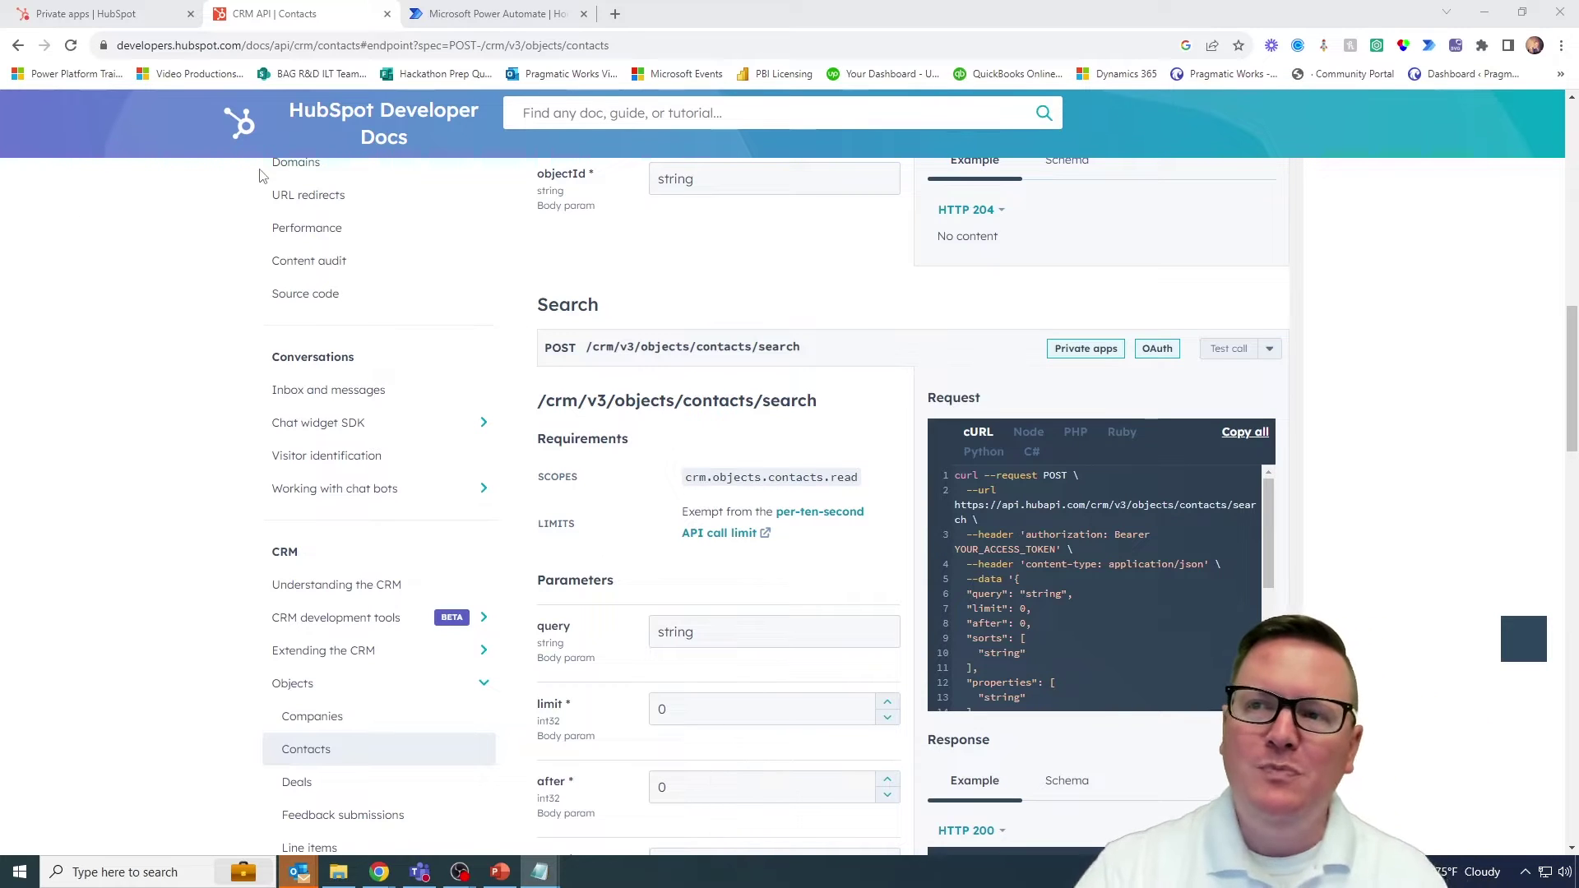
Step: Create an instant cloud flow from My flows using the 'Manually trigger a flow' trigger
click(442, 20)
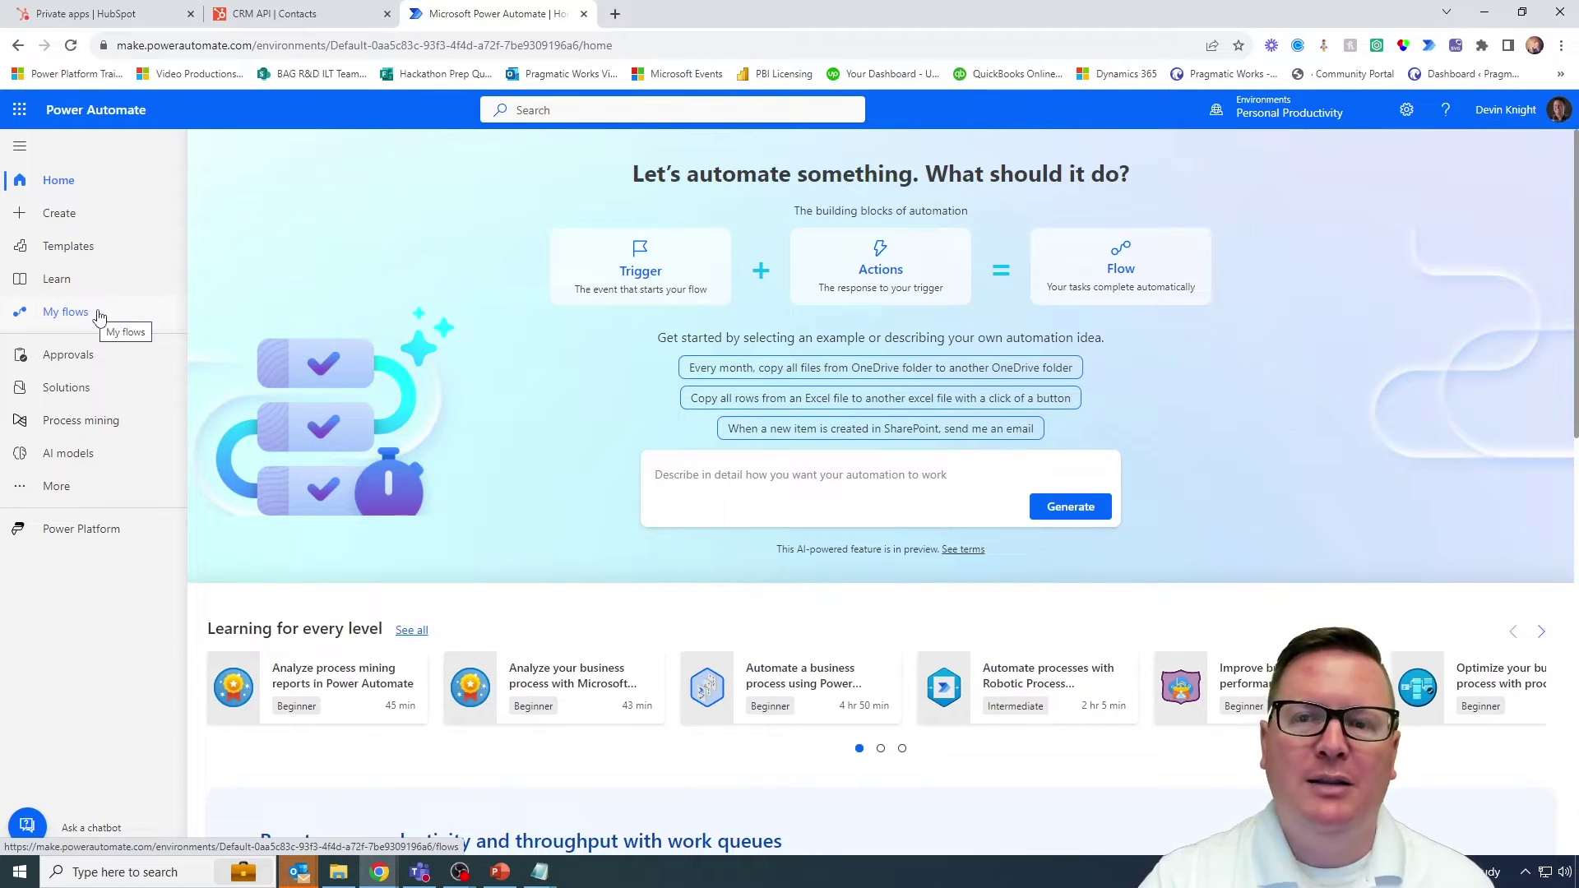
click(97, 316)
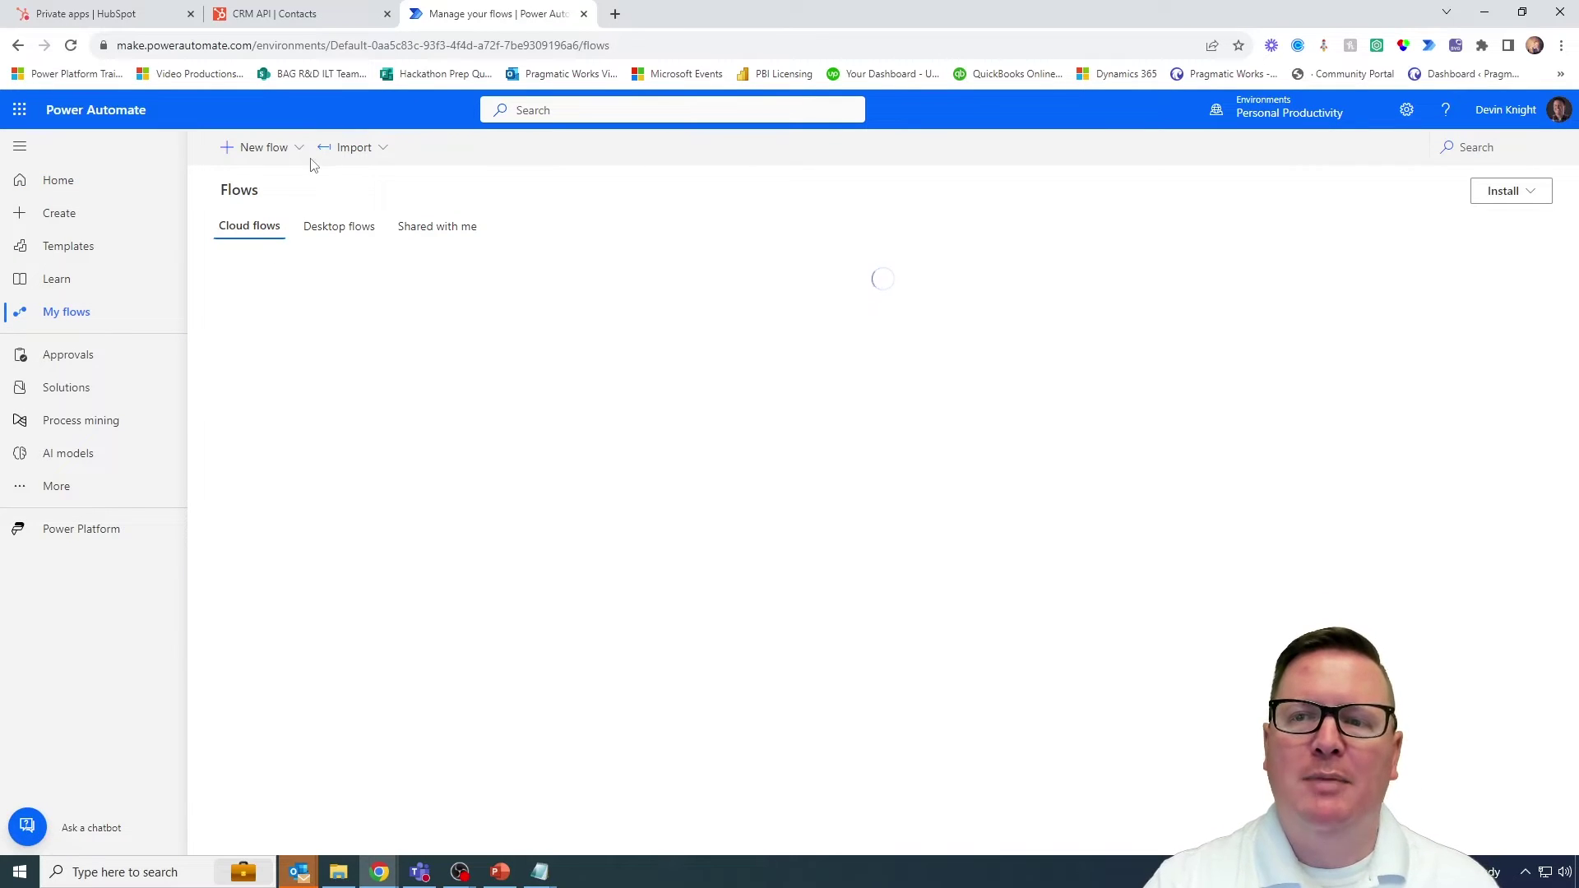
click(288, 153)
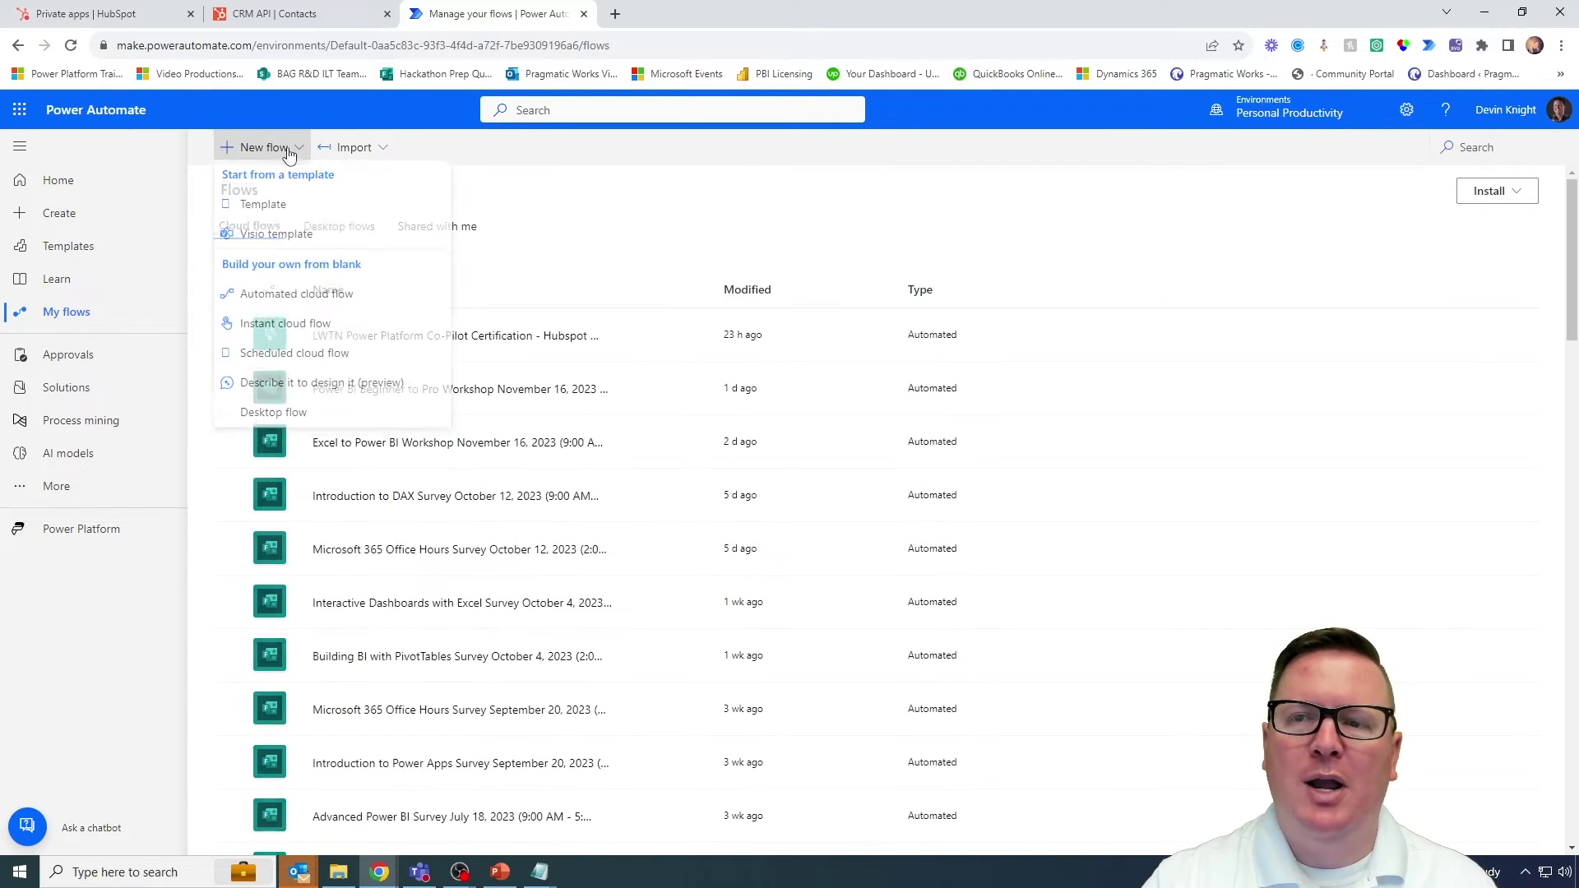
click(296, 330)
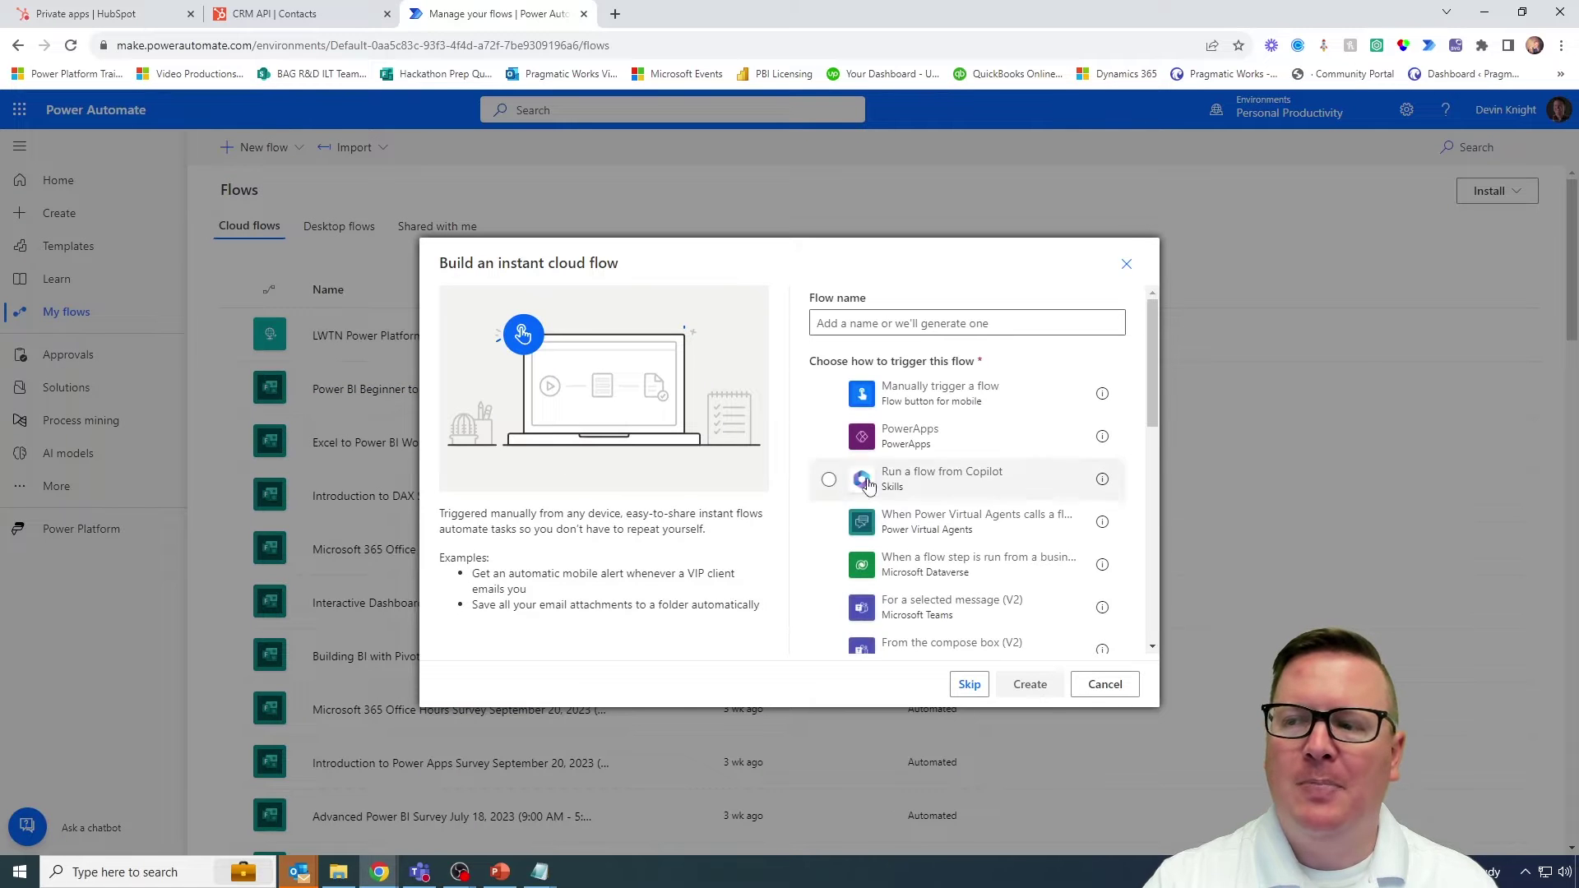
click(938, 400)
click(1031, 686)
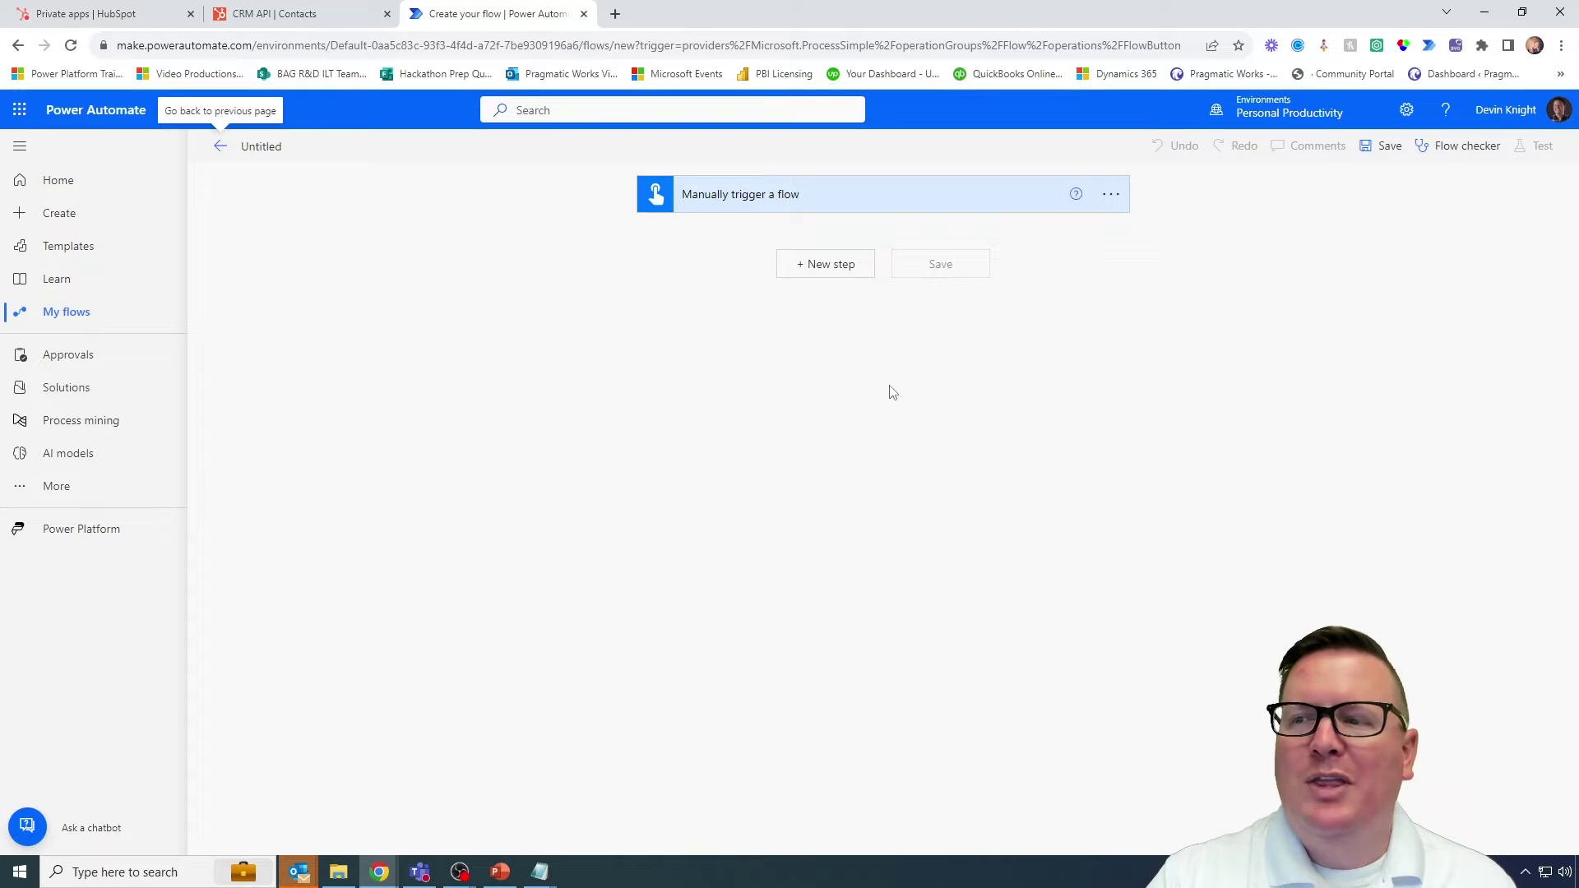
Step: Search 'http' in a new step and pick the premium HTTP action
click(826, 279)
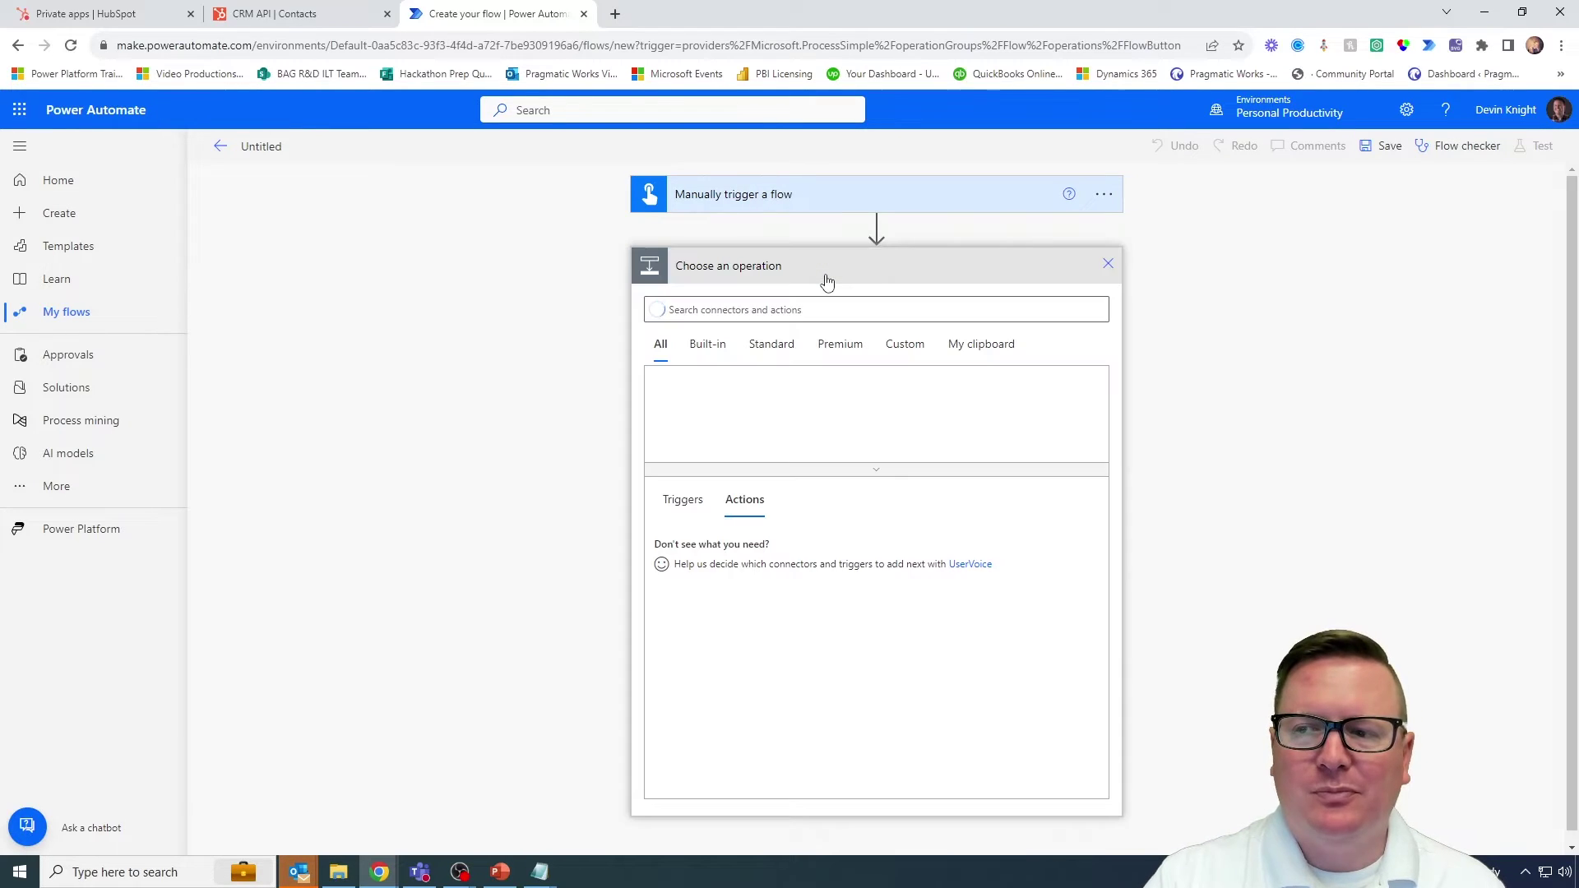
text(ht)
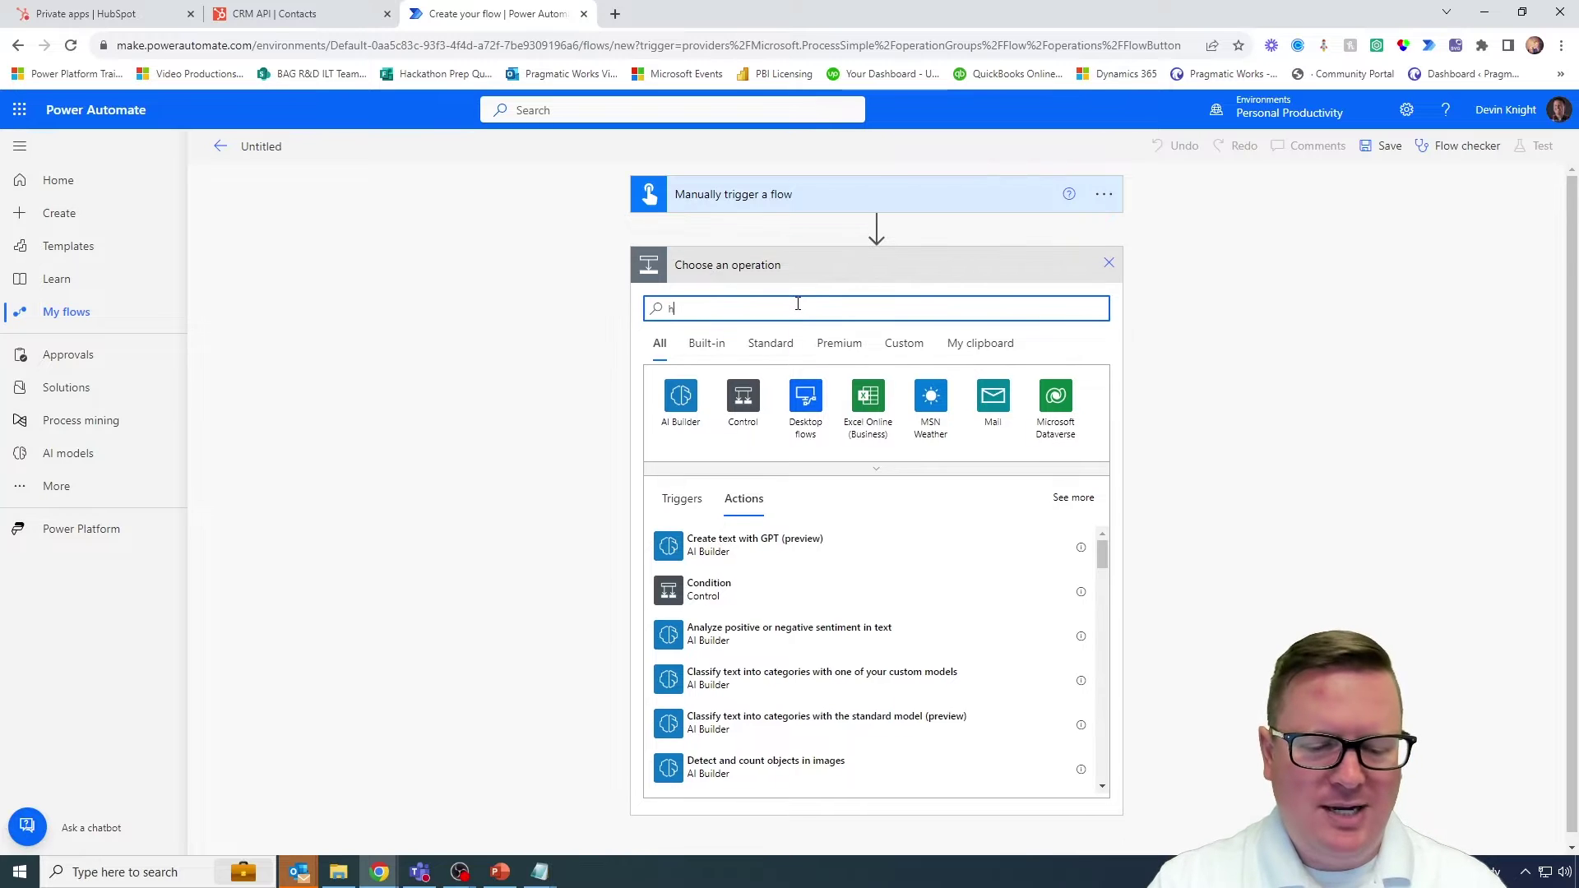
text(tp)
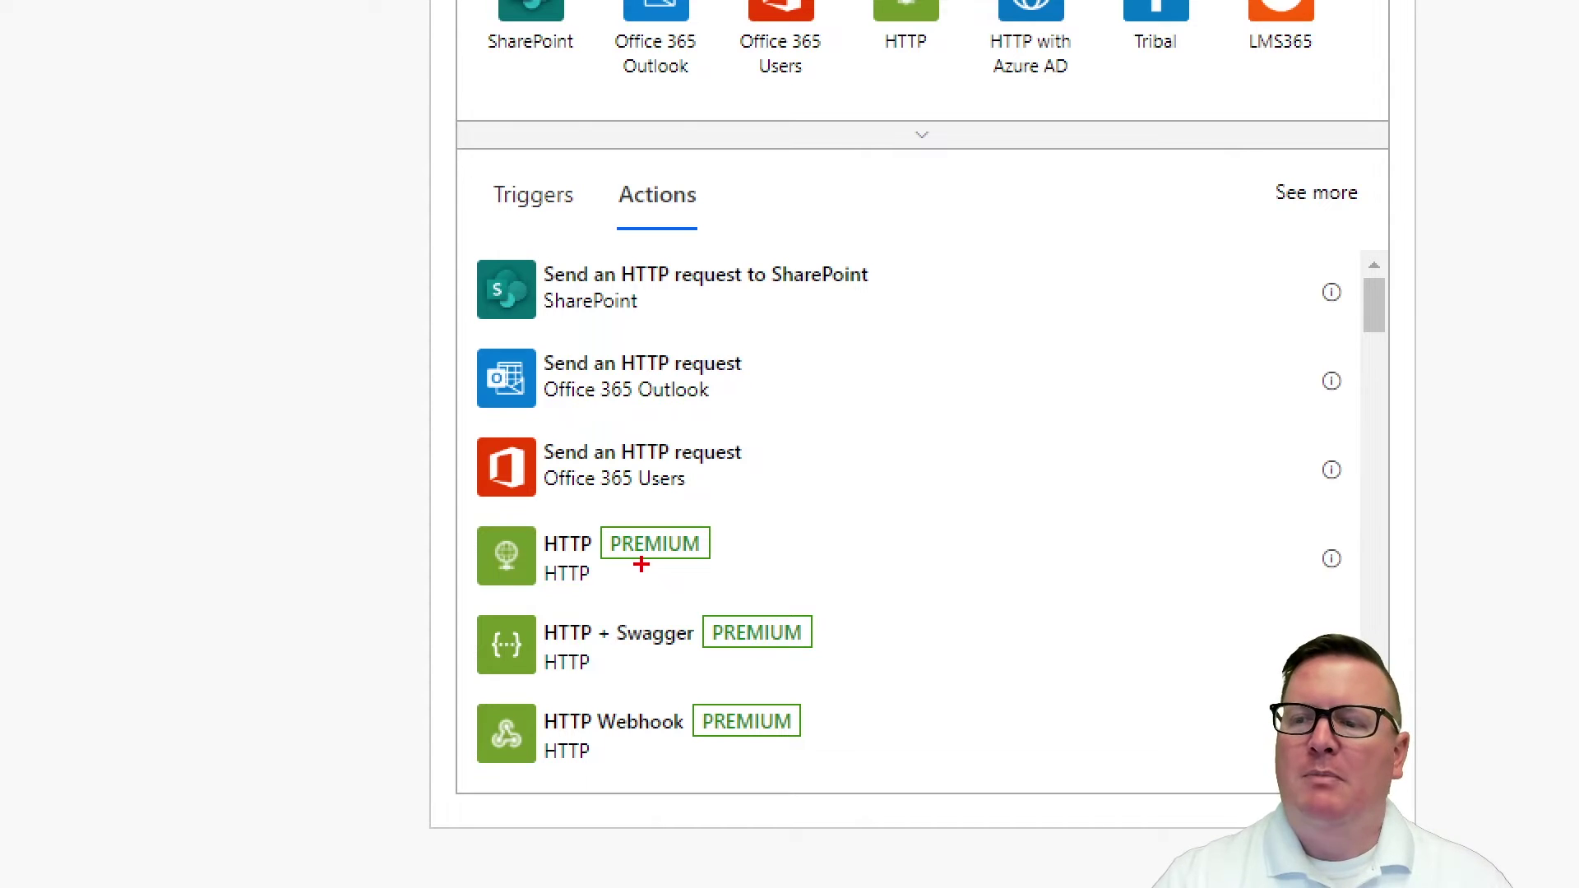
mouse_move(462, 513)
mouse_down()
mouse_move(959, 638)
mouse_move(1367, 605)
mouse_up()
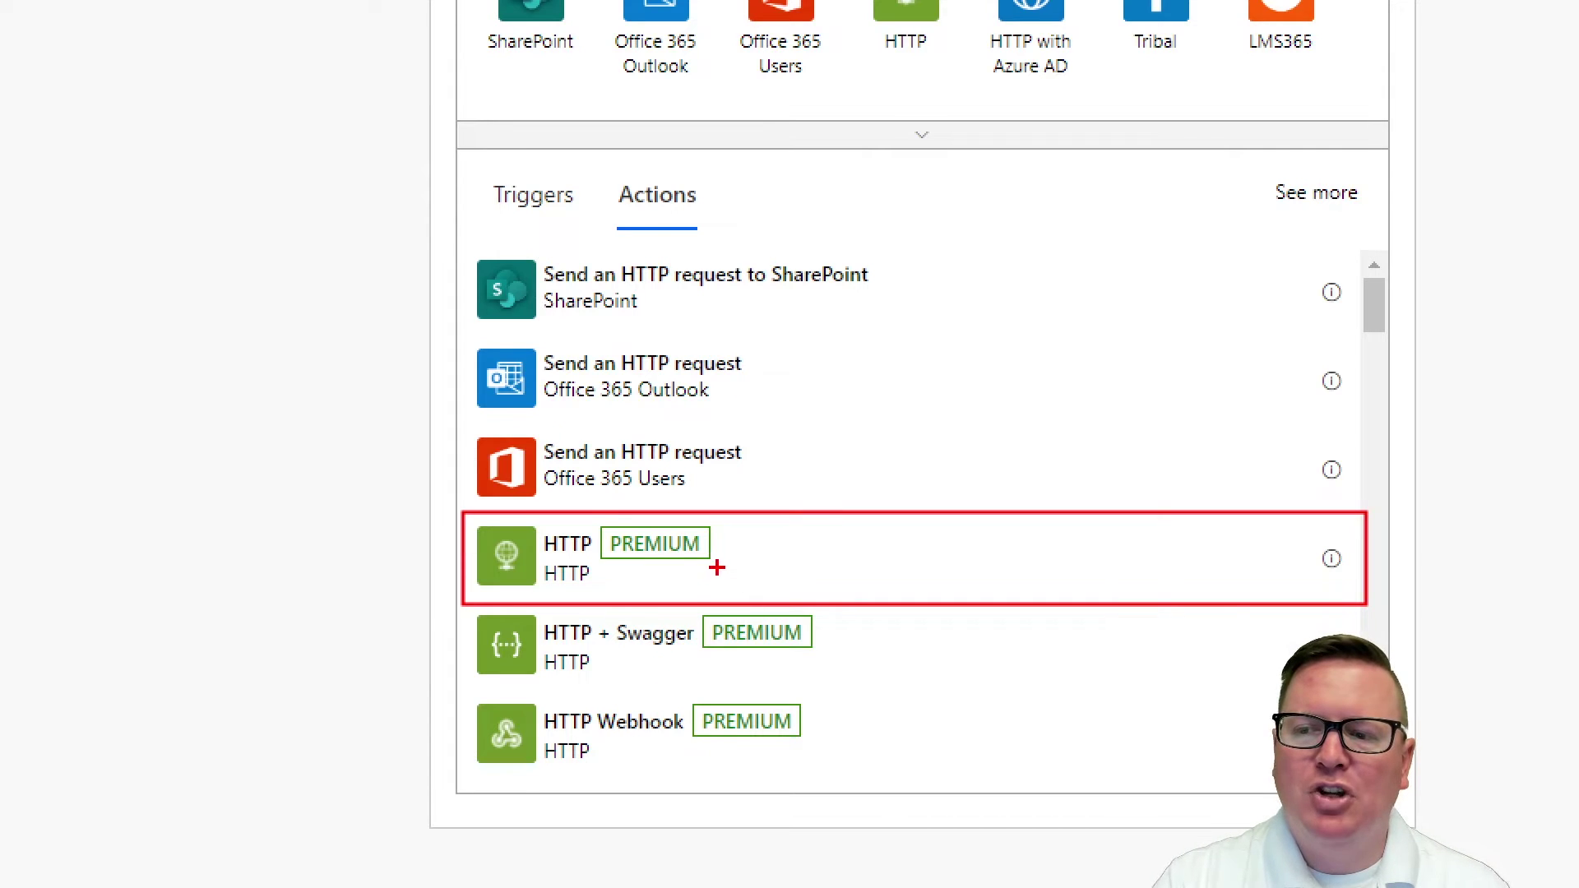
click(773, 566)
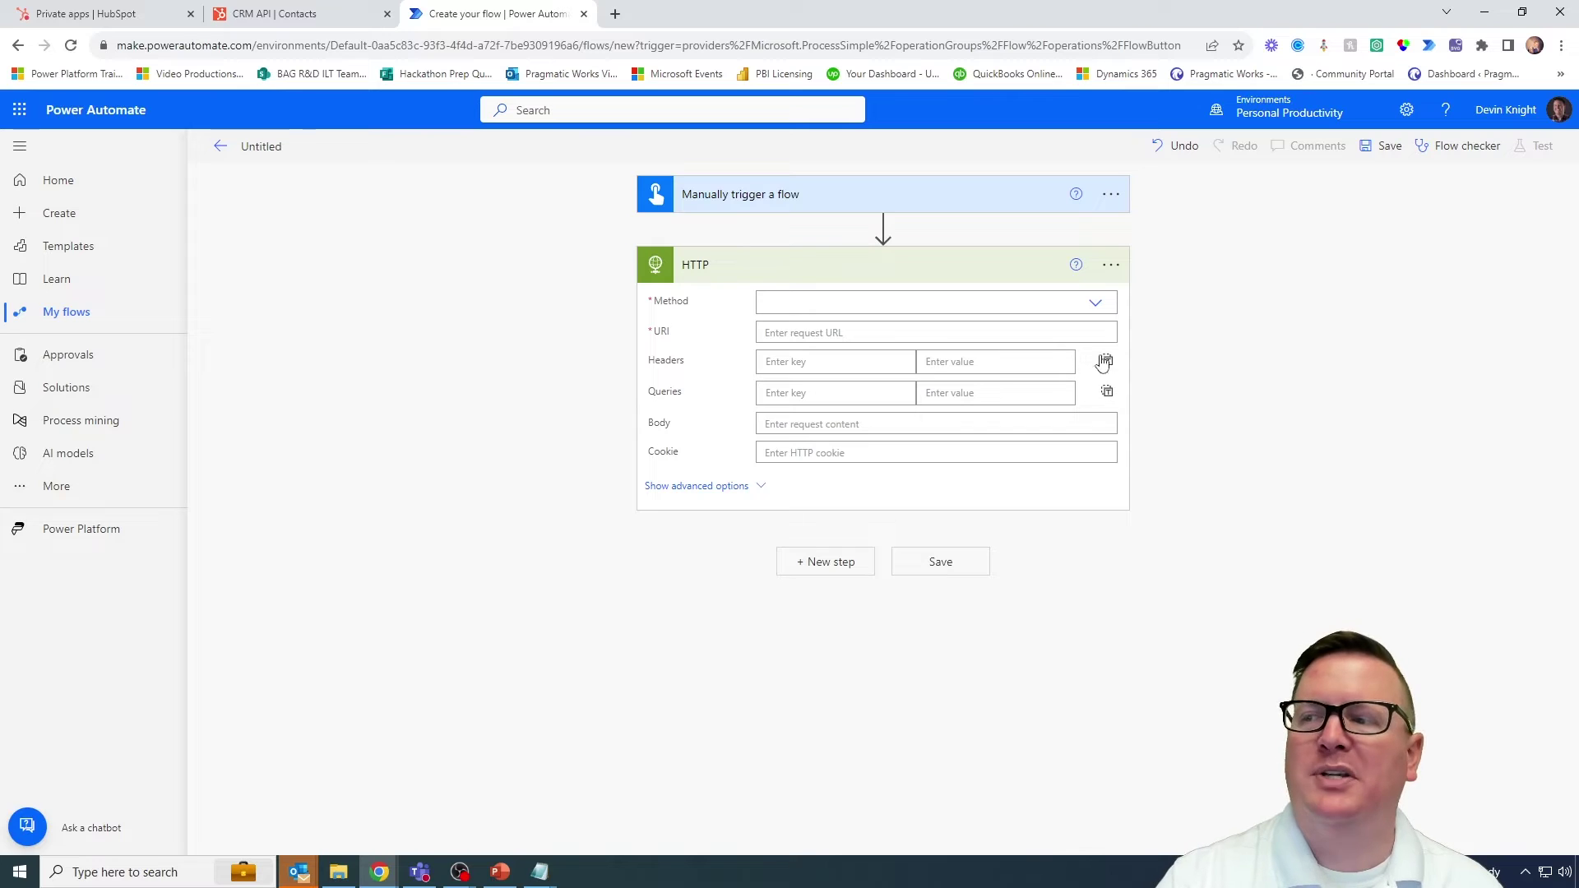
Step: Review the HTTP Method choices (GET, PUT, POST, PATCH, DELETE), then return to the HubSpot docs
click(1098, 304)
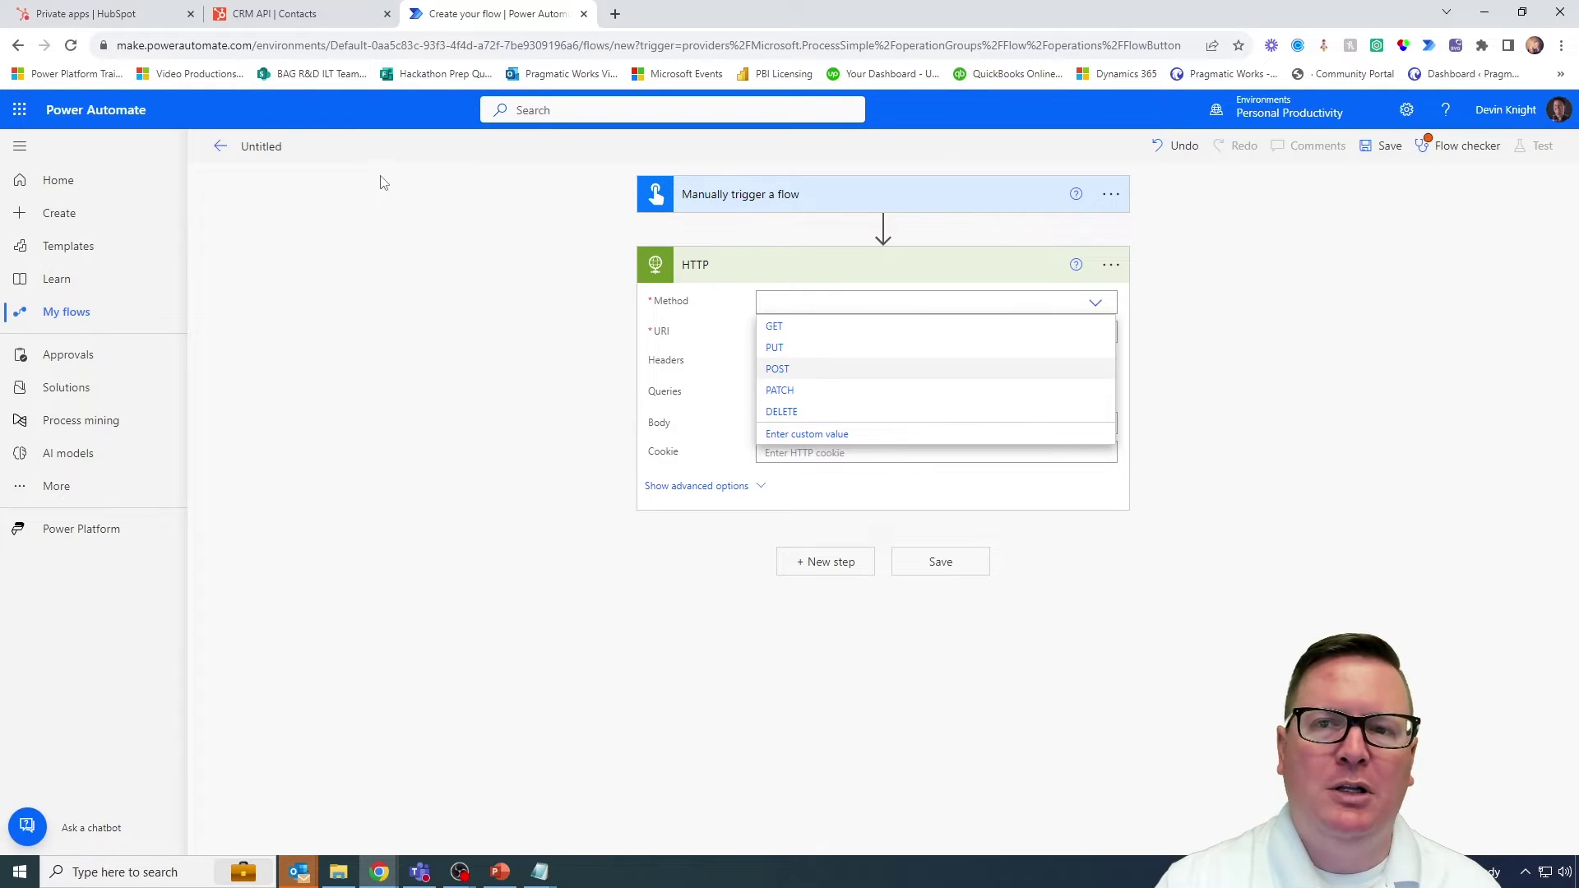
click(279, 14)
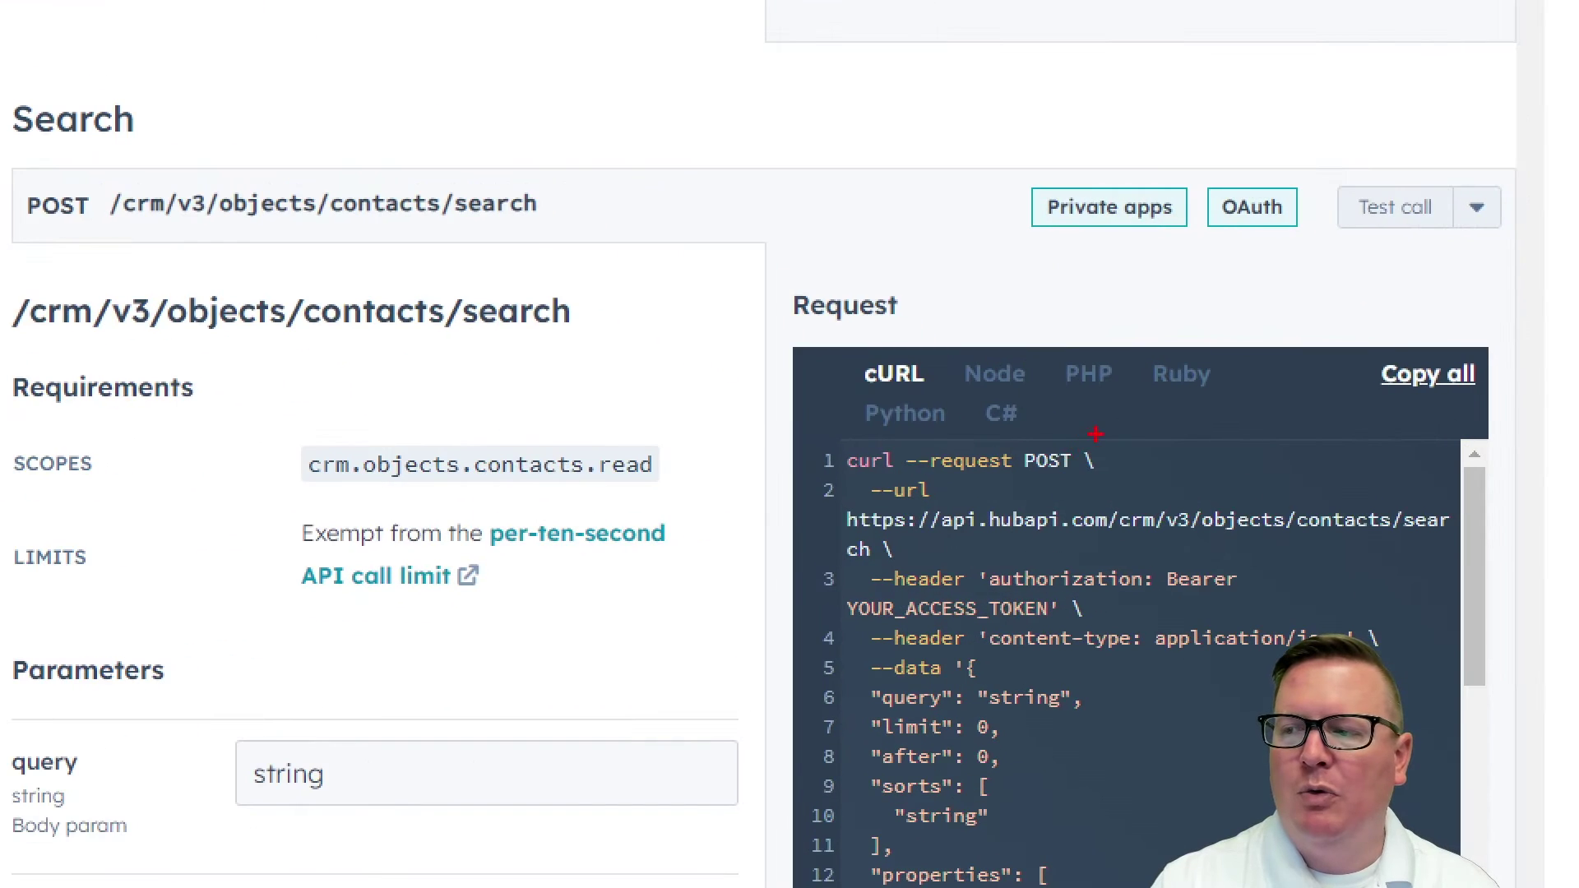
Step: Highlight POST in the cURL sample and endpoint header, then return to the flow
drag(1095, 434, 1005, 479)
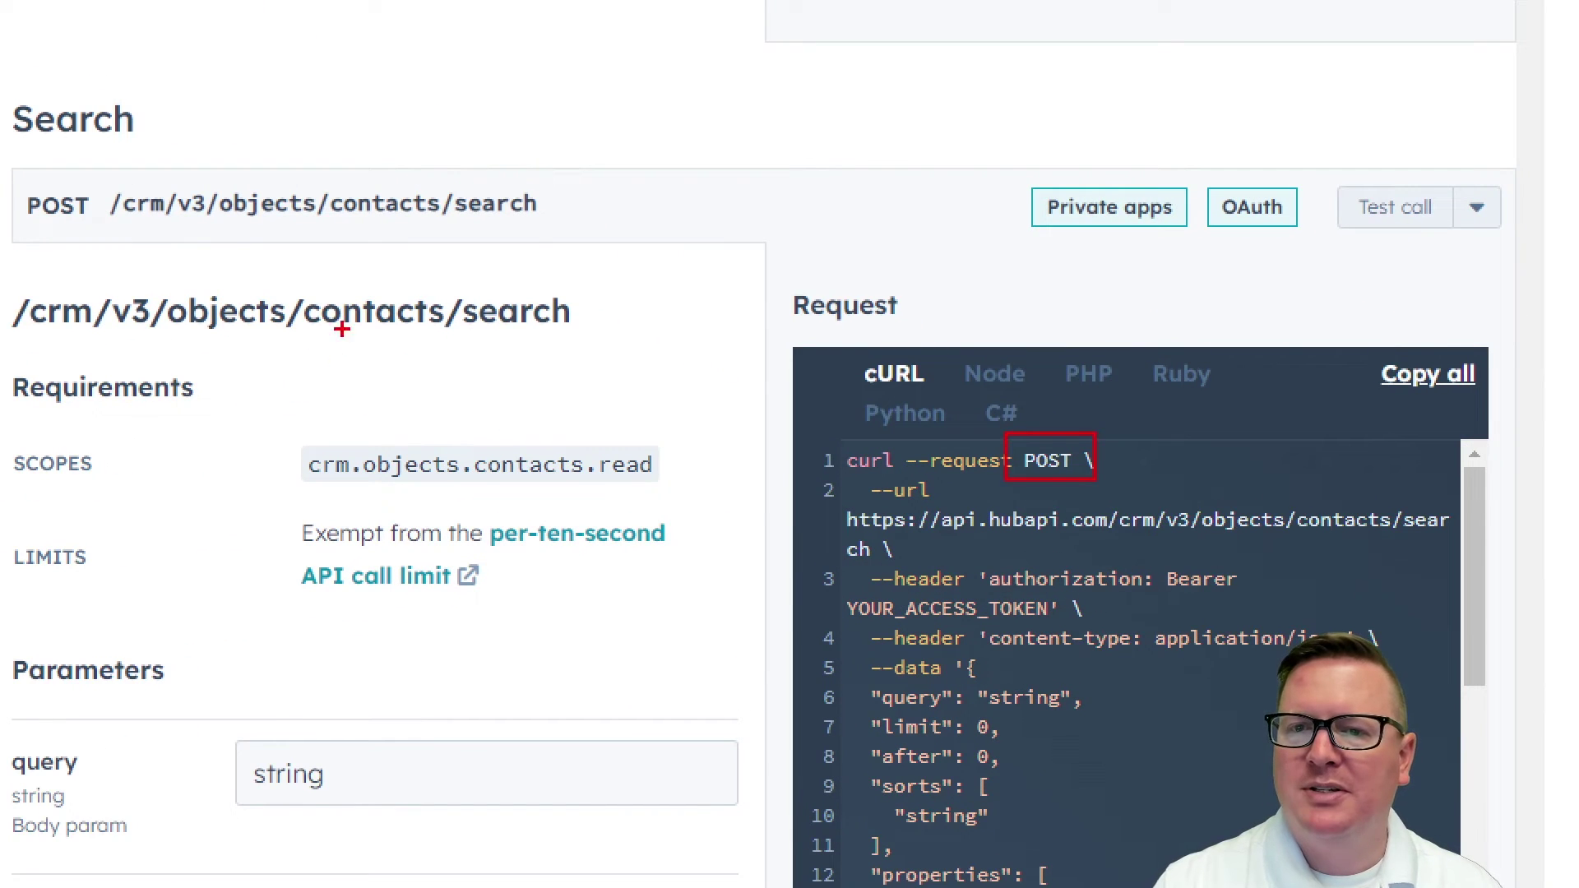
drag(18, 175, 82, 242)
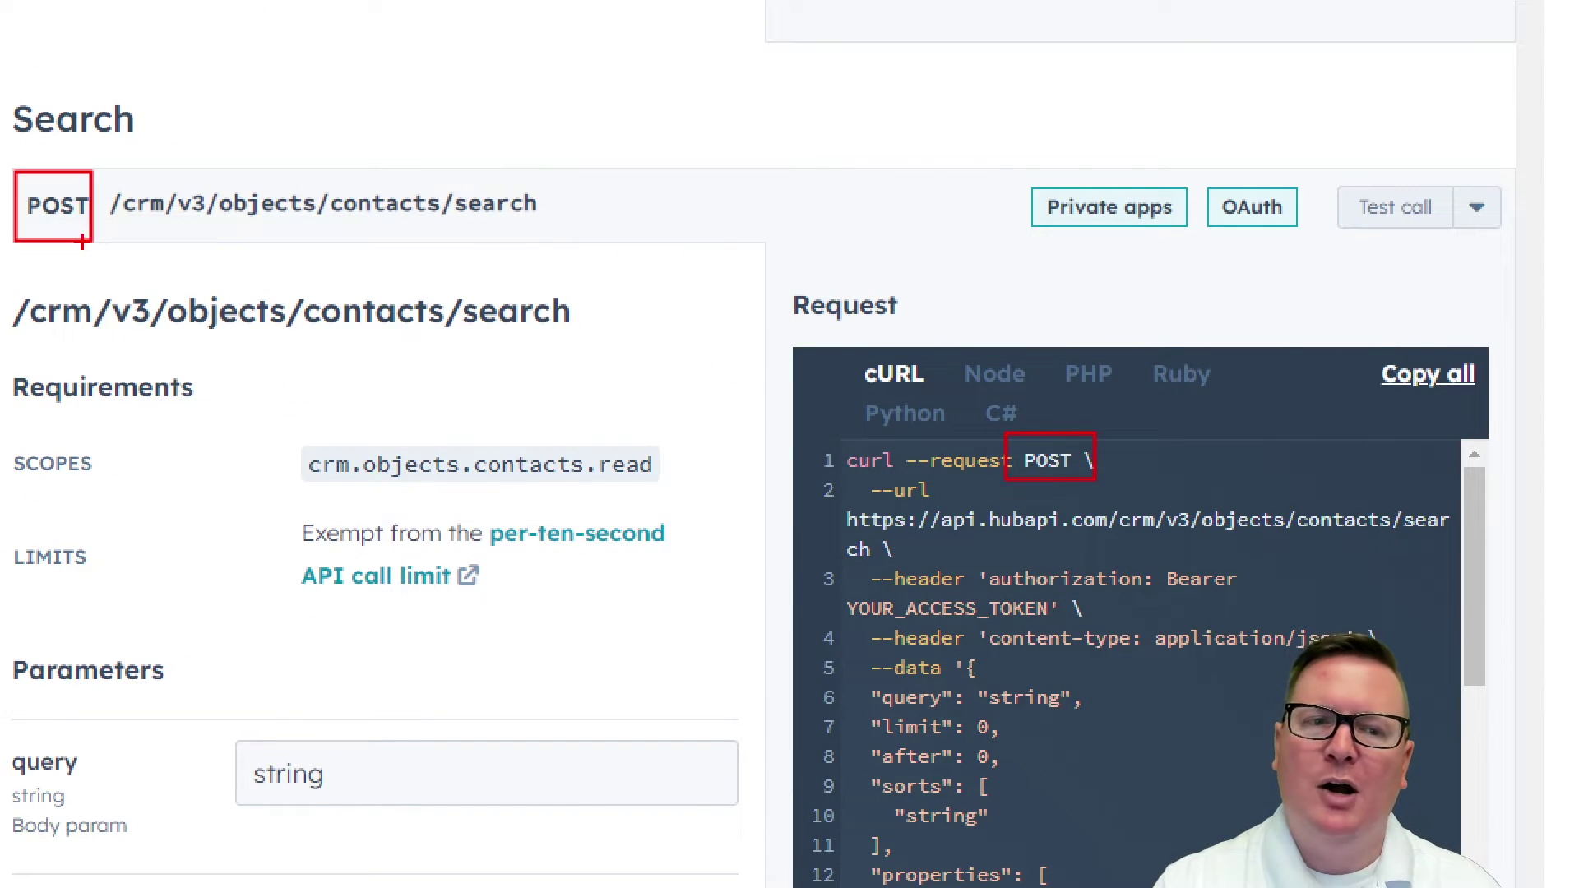
click(510, 16)
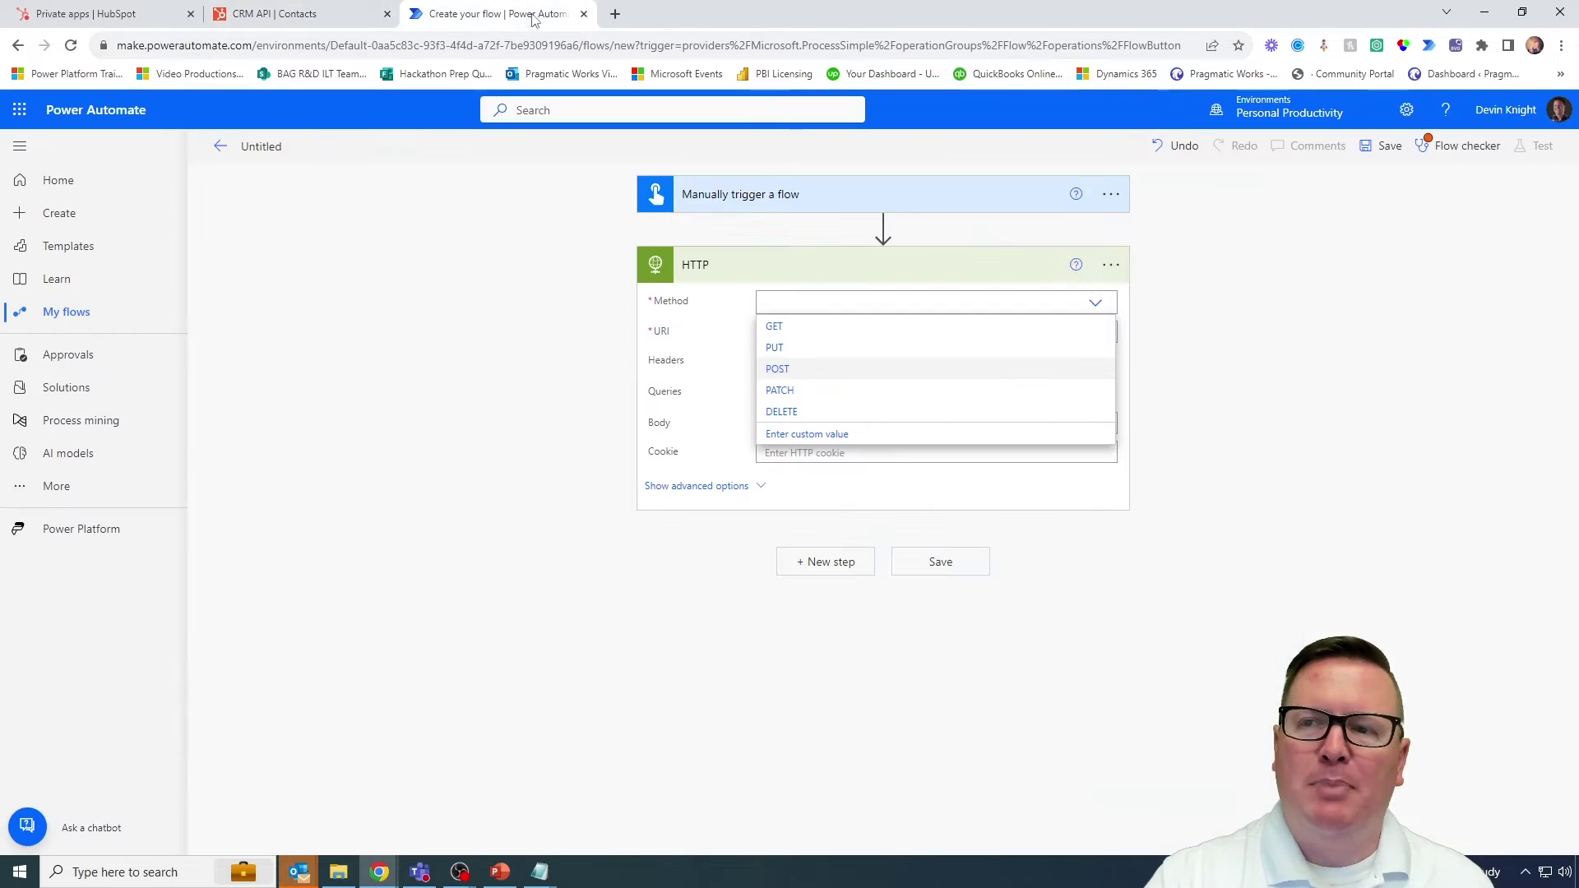
Step: Pick POST as the HTTP action's request method
click(777, 370)
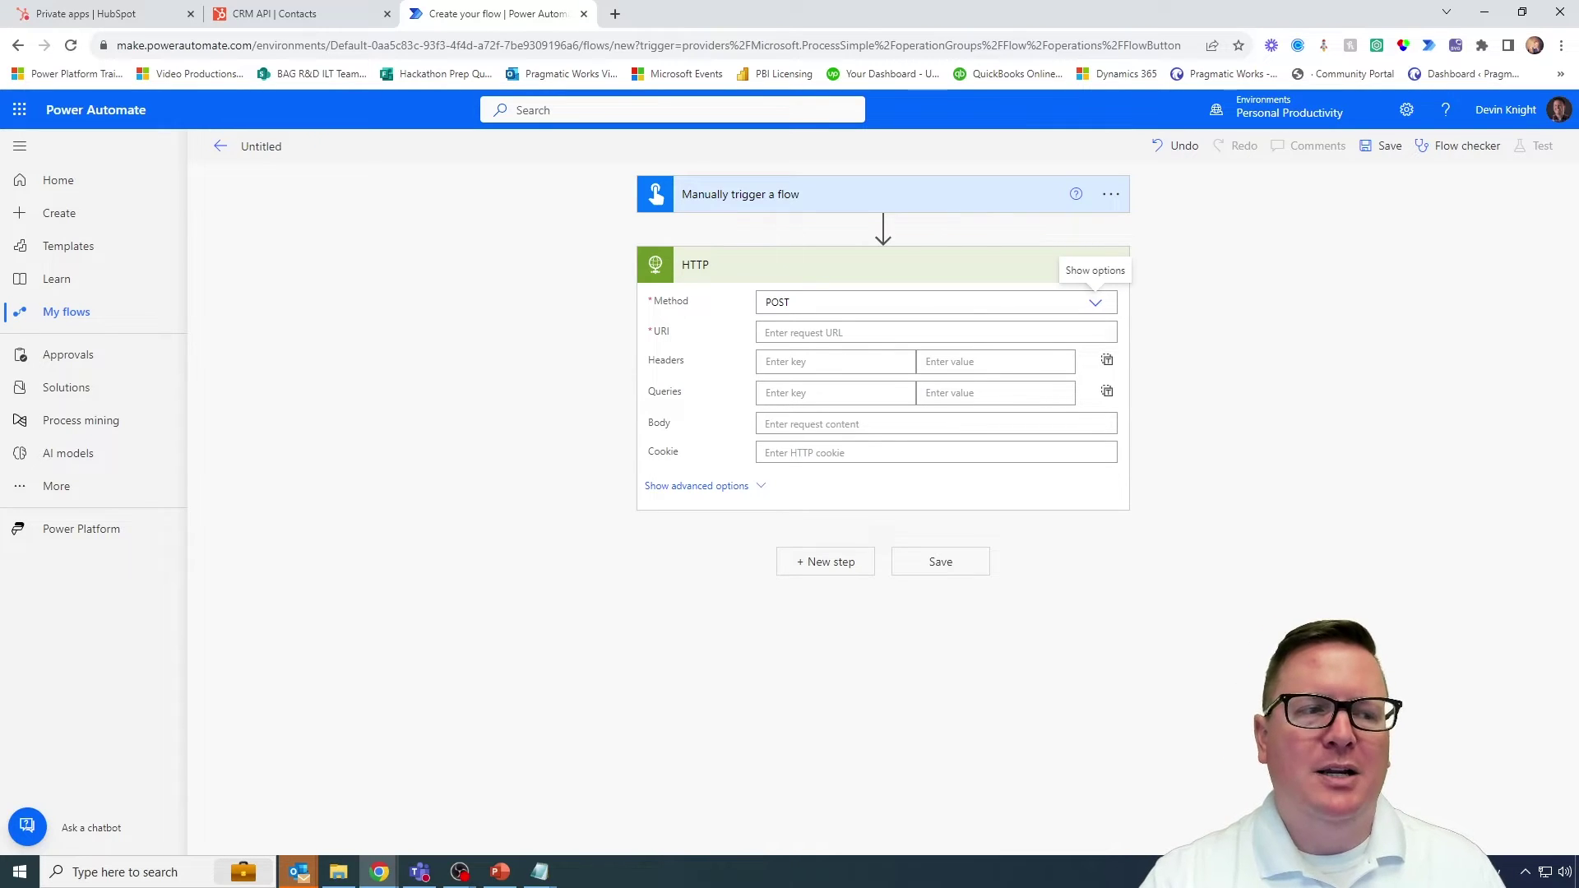
Step: Copy the contacts search URL from the cURL sample and select the HTTP action's URI field
click(280, 17)
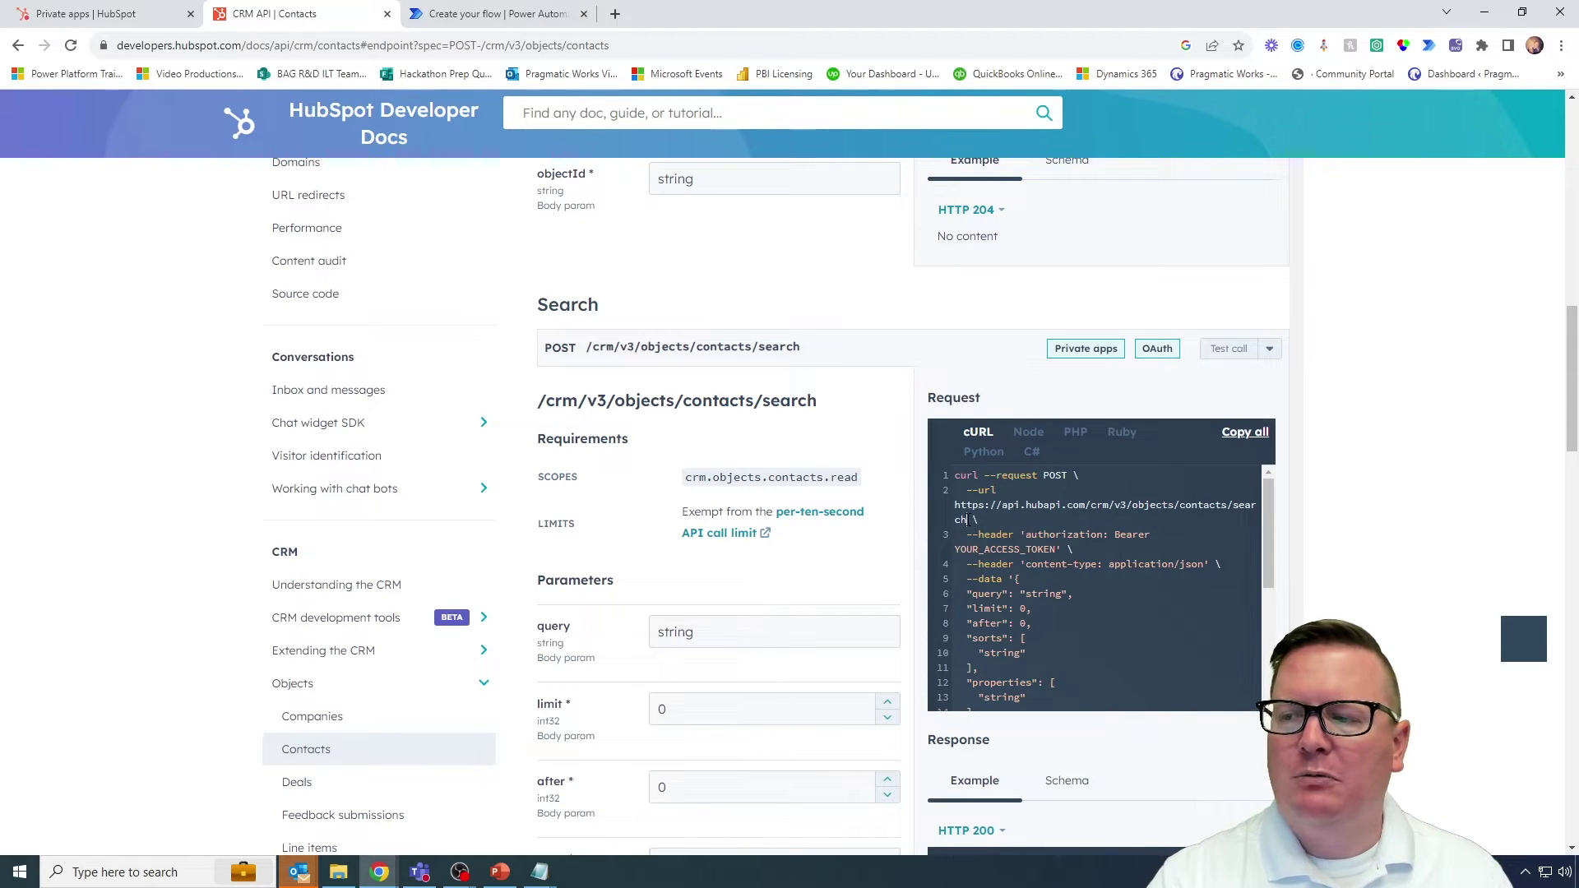
drag(967, 520, 954, 505)
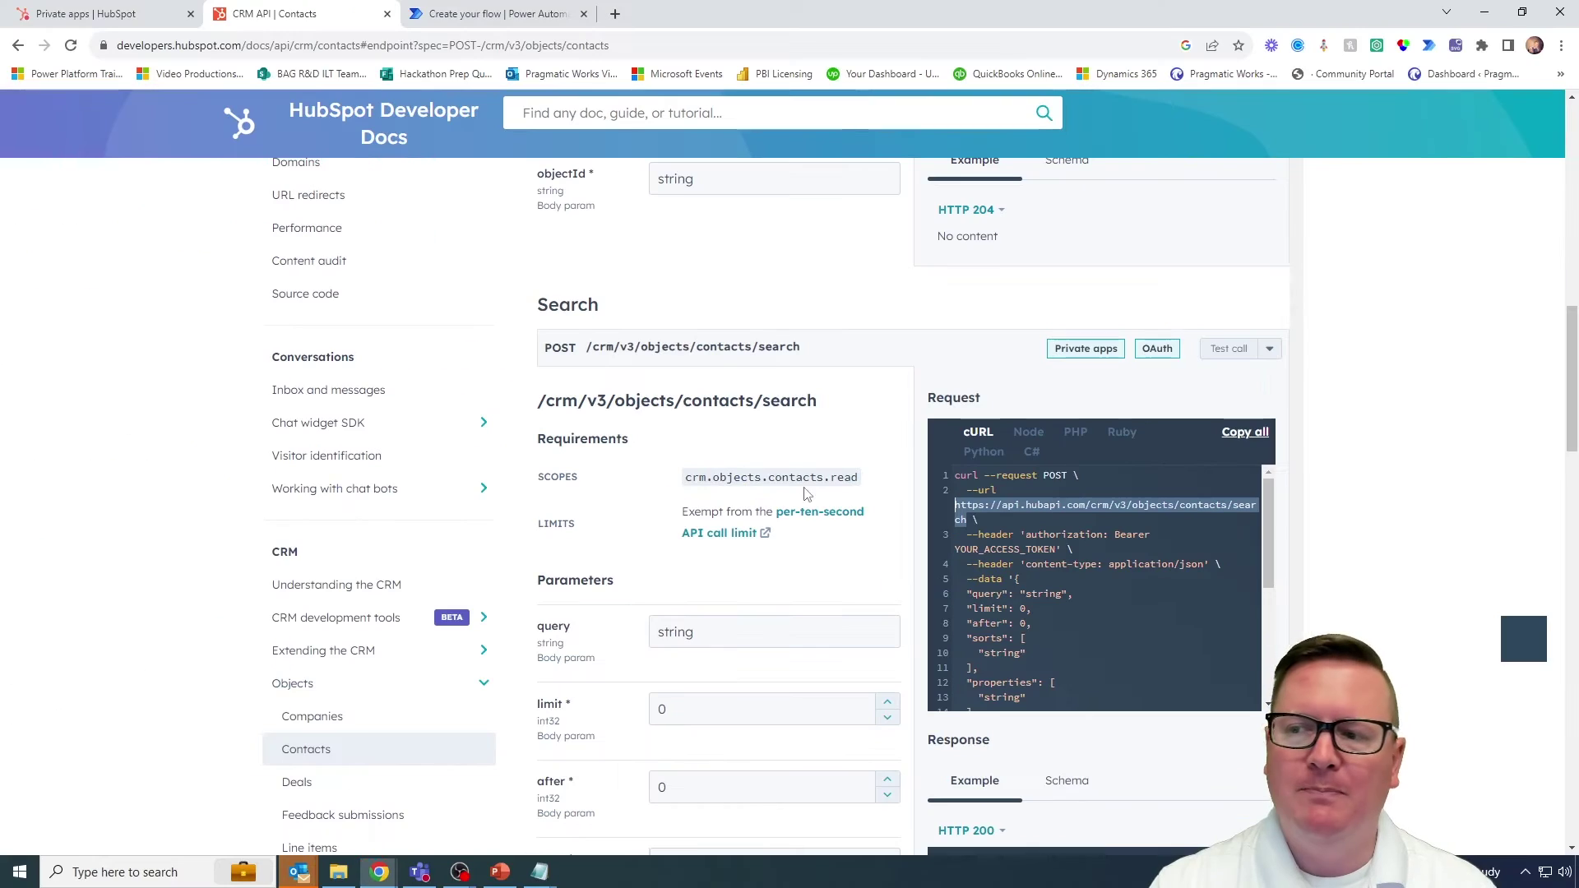
right_click(972, 508)
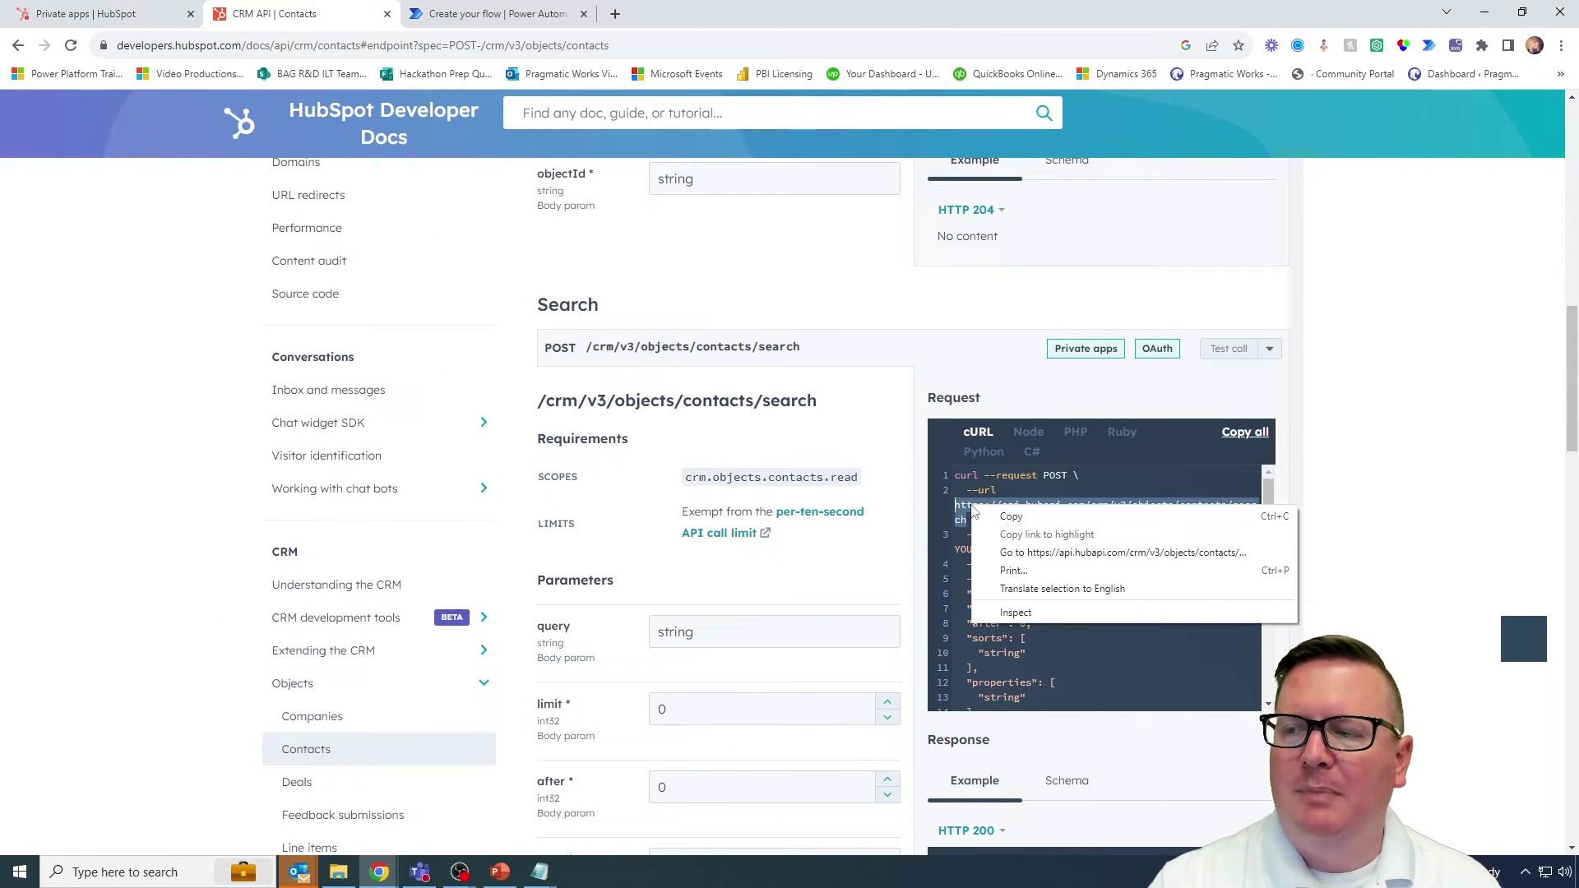
click(1002, 517)
click(494, 14)
click(823, 333)
key(ctrl+v)
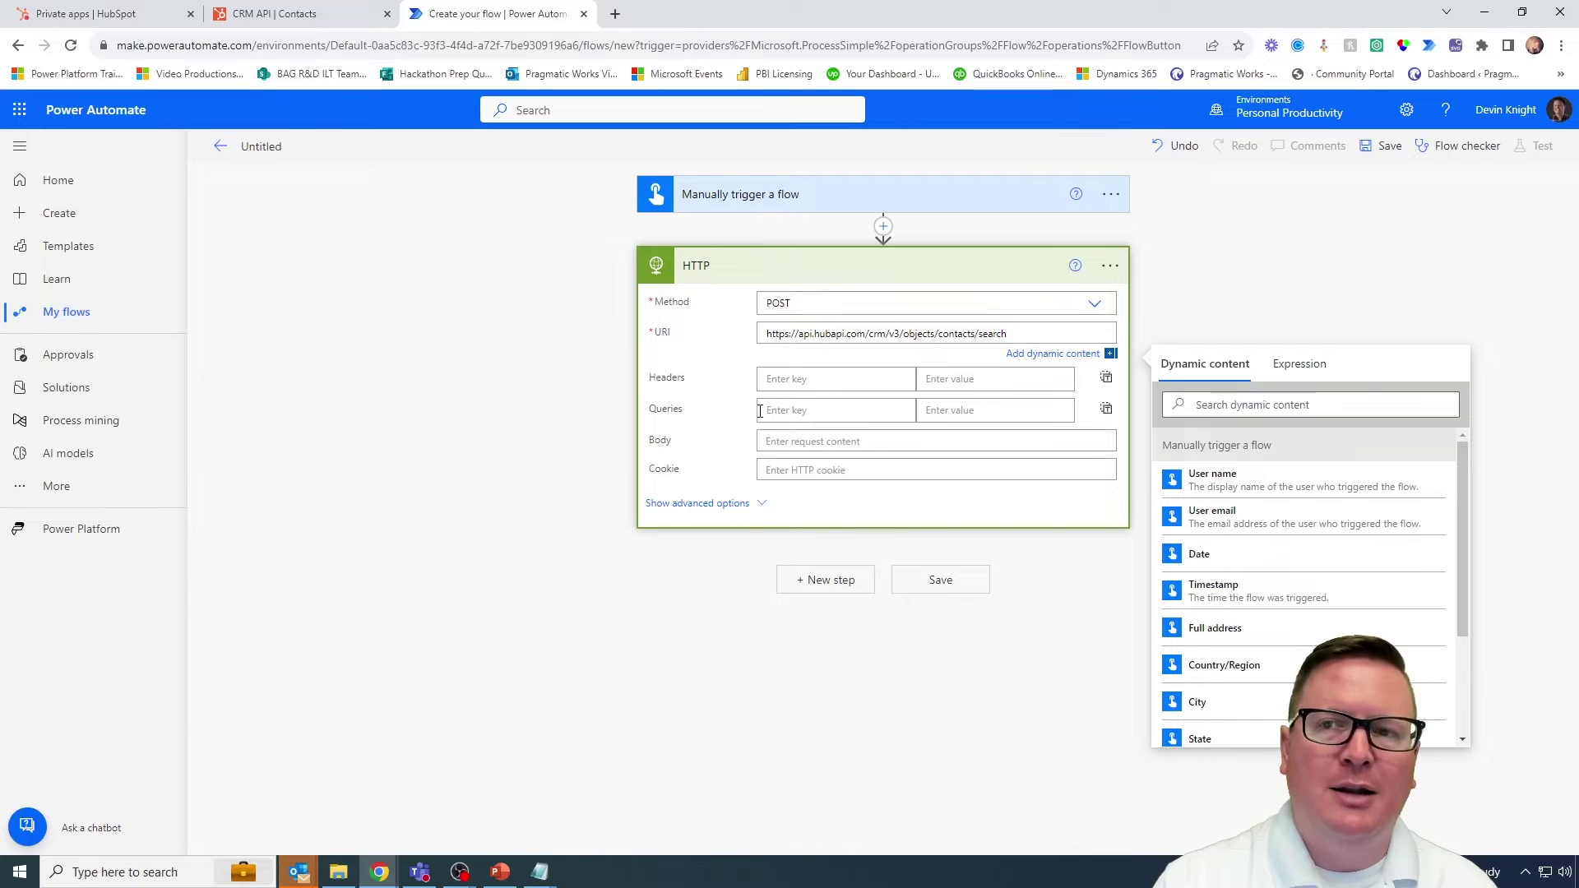
click(316, 15)
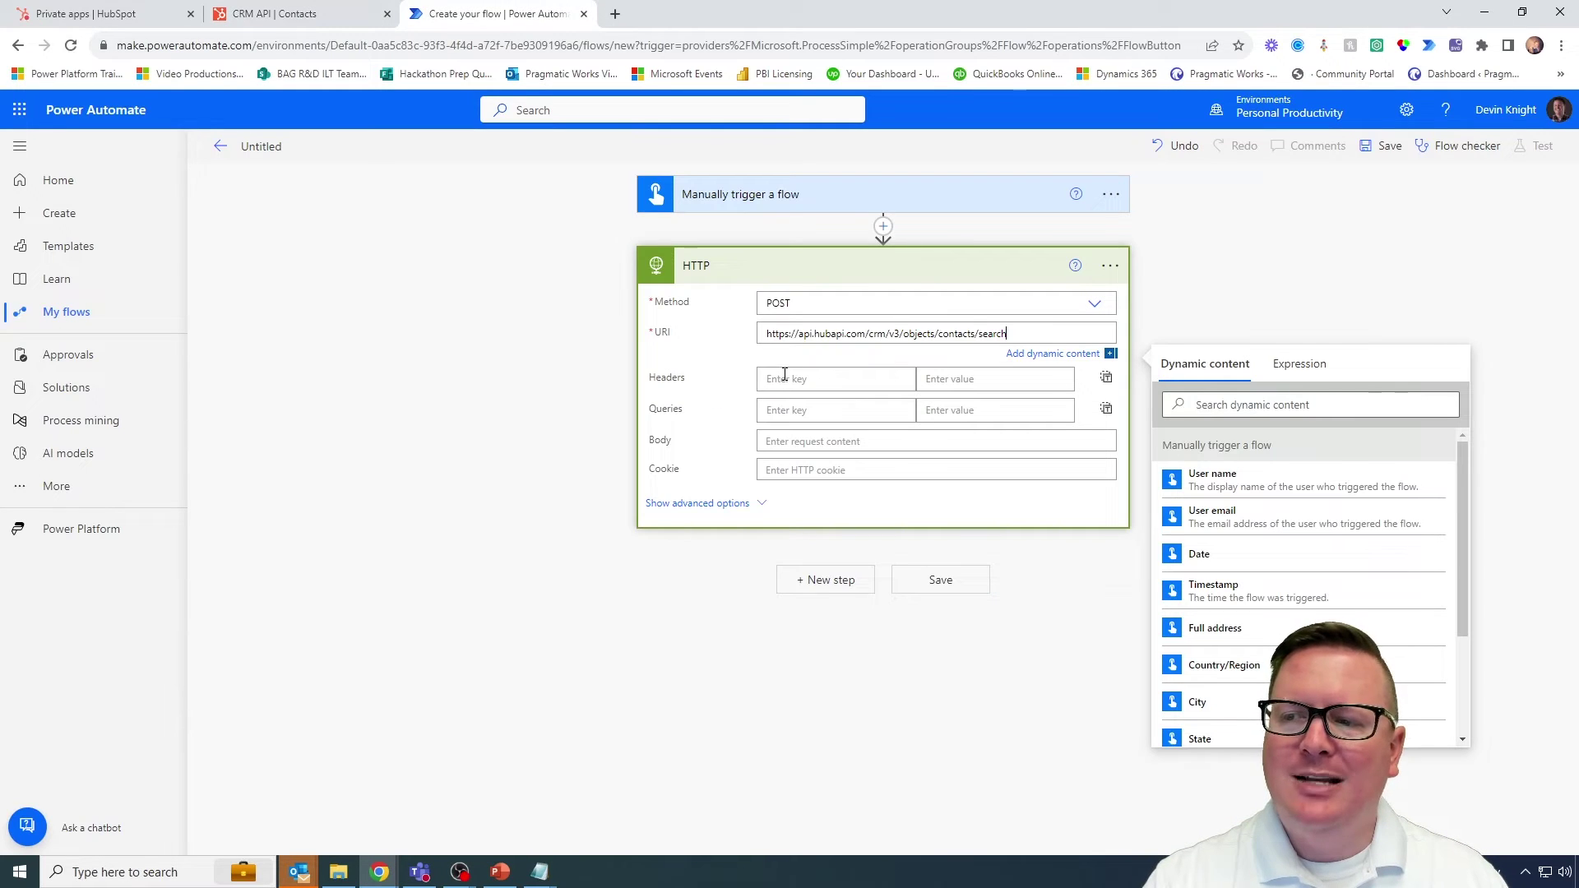
Step: Enter 'authorization' as the first header key and move to its value field
click(785, 377)
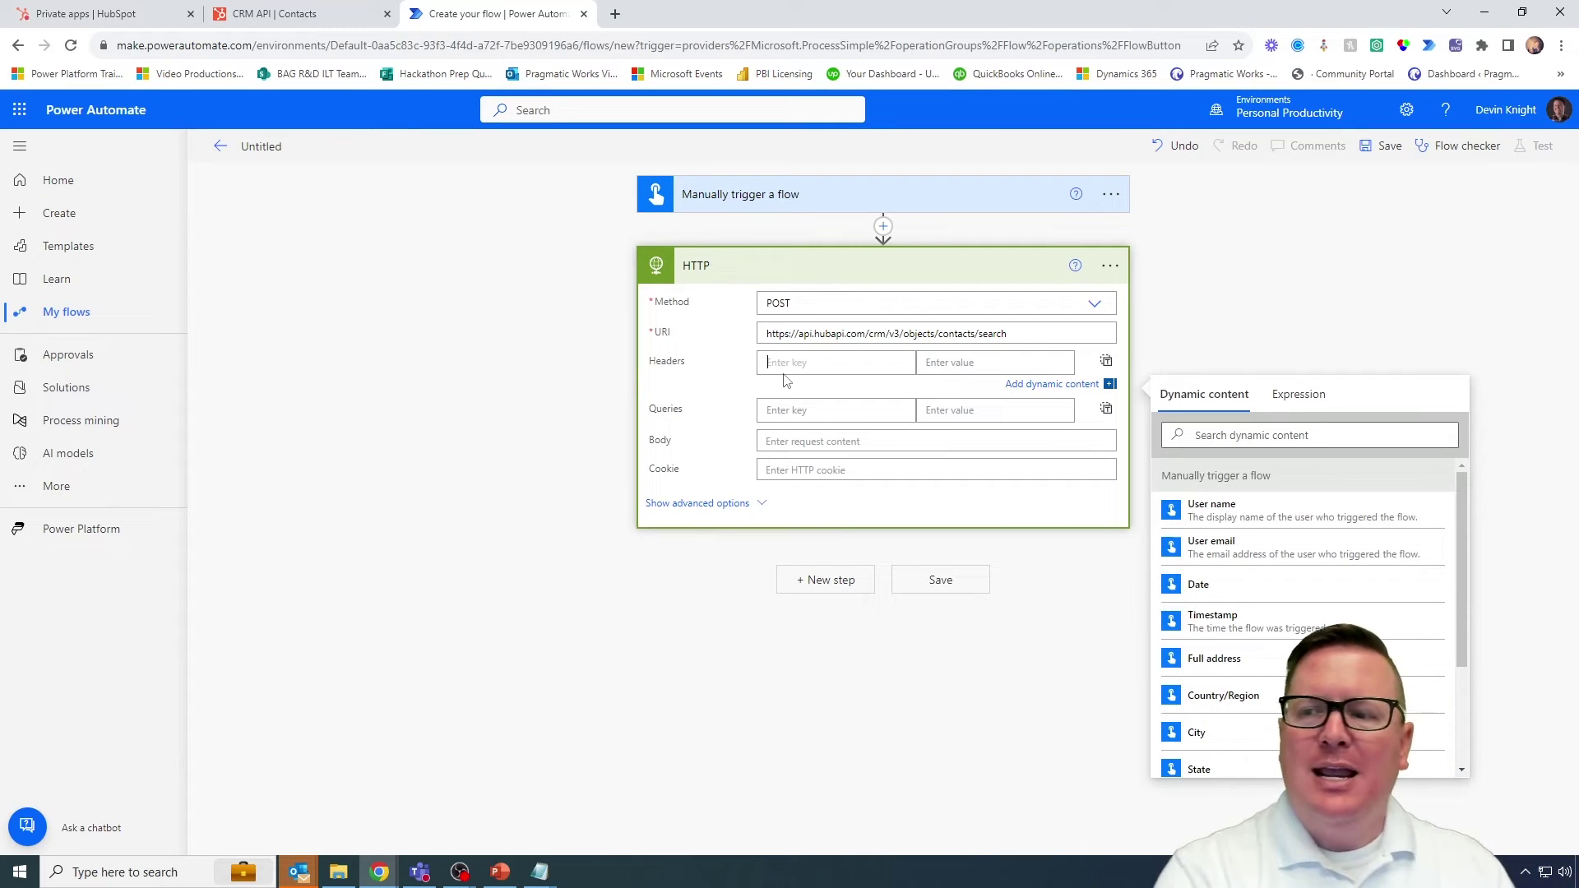
text(au)
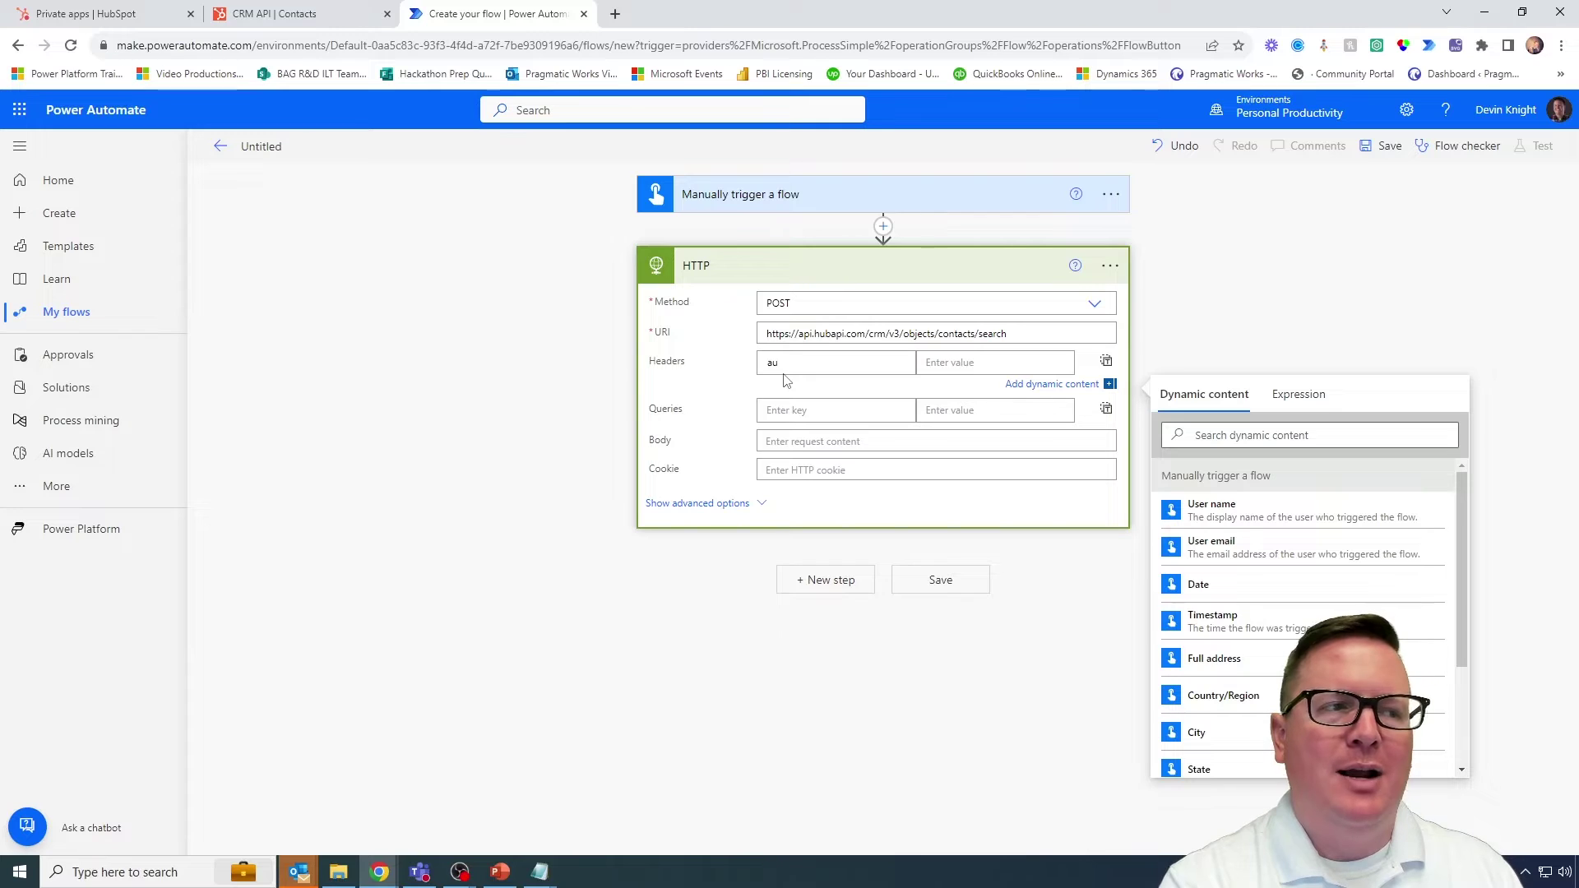
text(thorization)
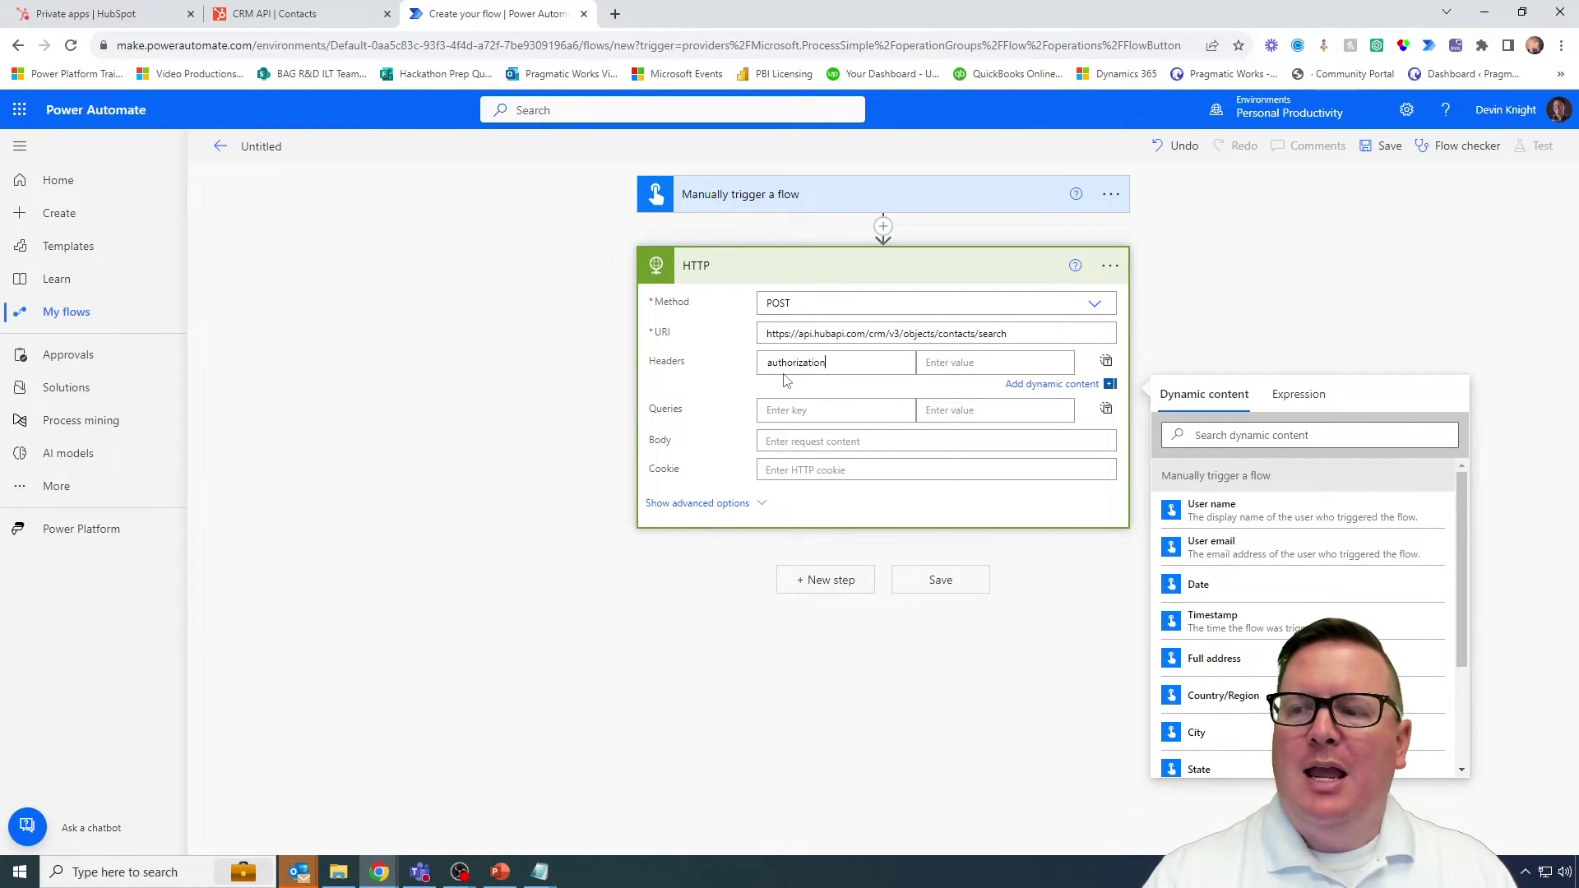
click(971, 368)
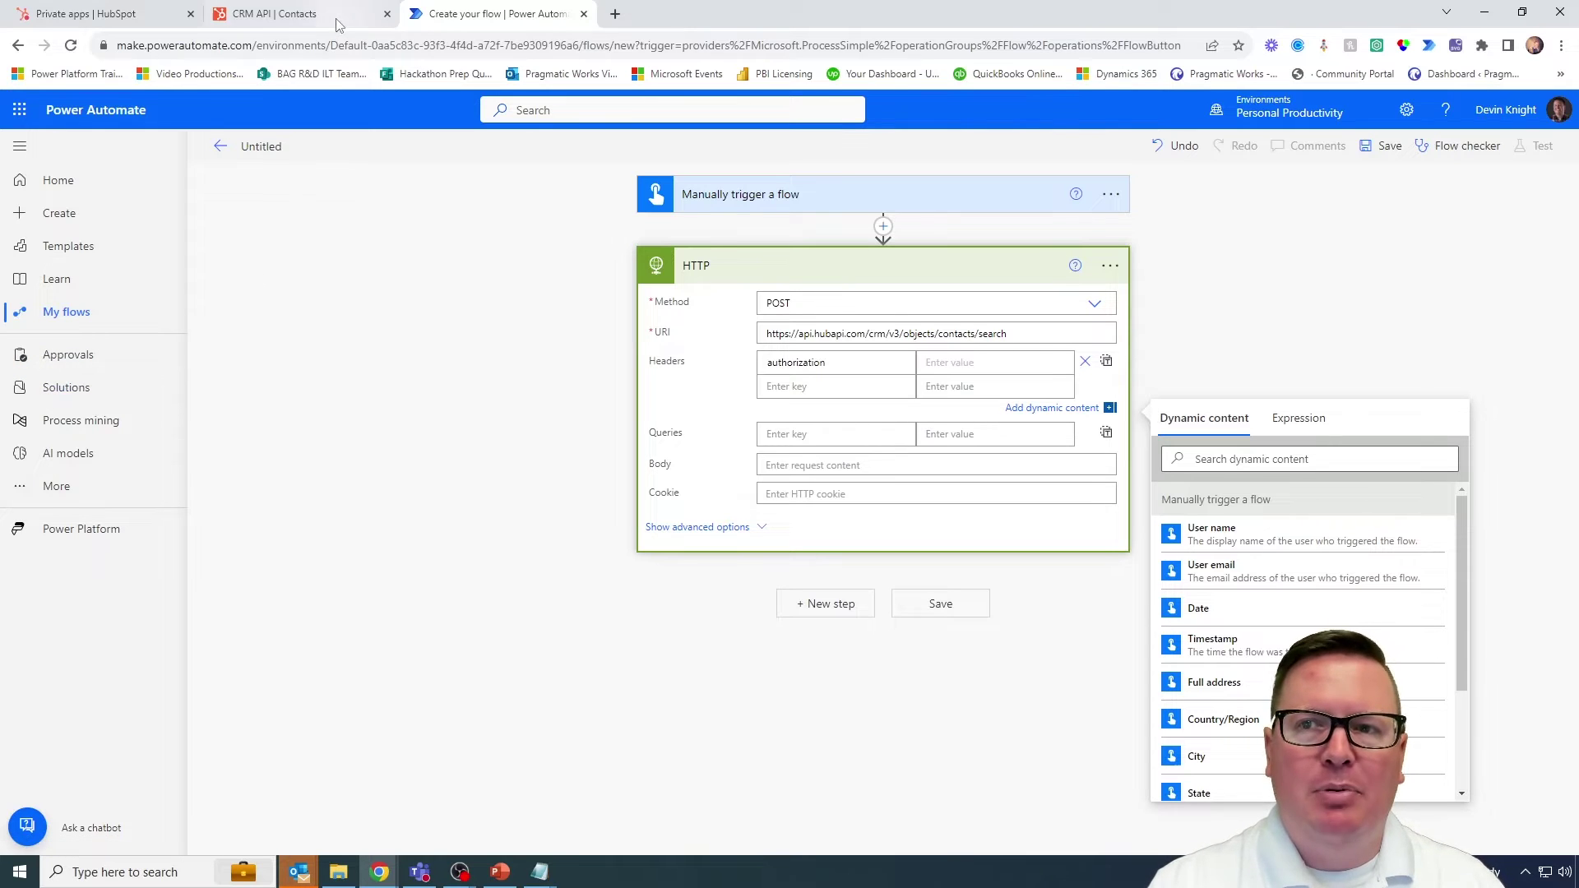
Step: Confirm the authorization header's Bearer prefix in the HubSpot cURL sample, then return to the flow
click(296, 13)
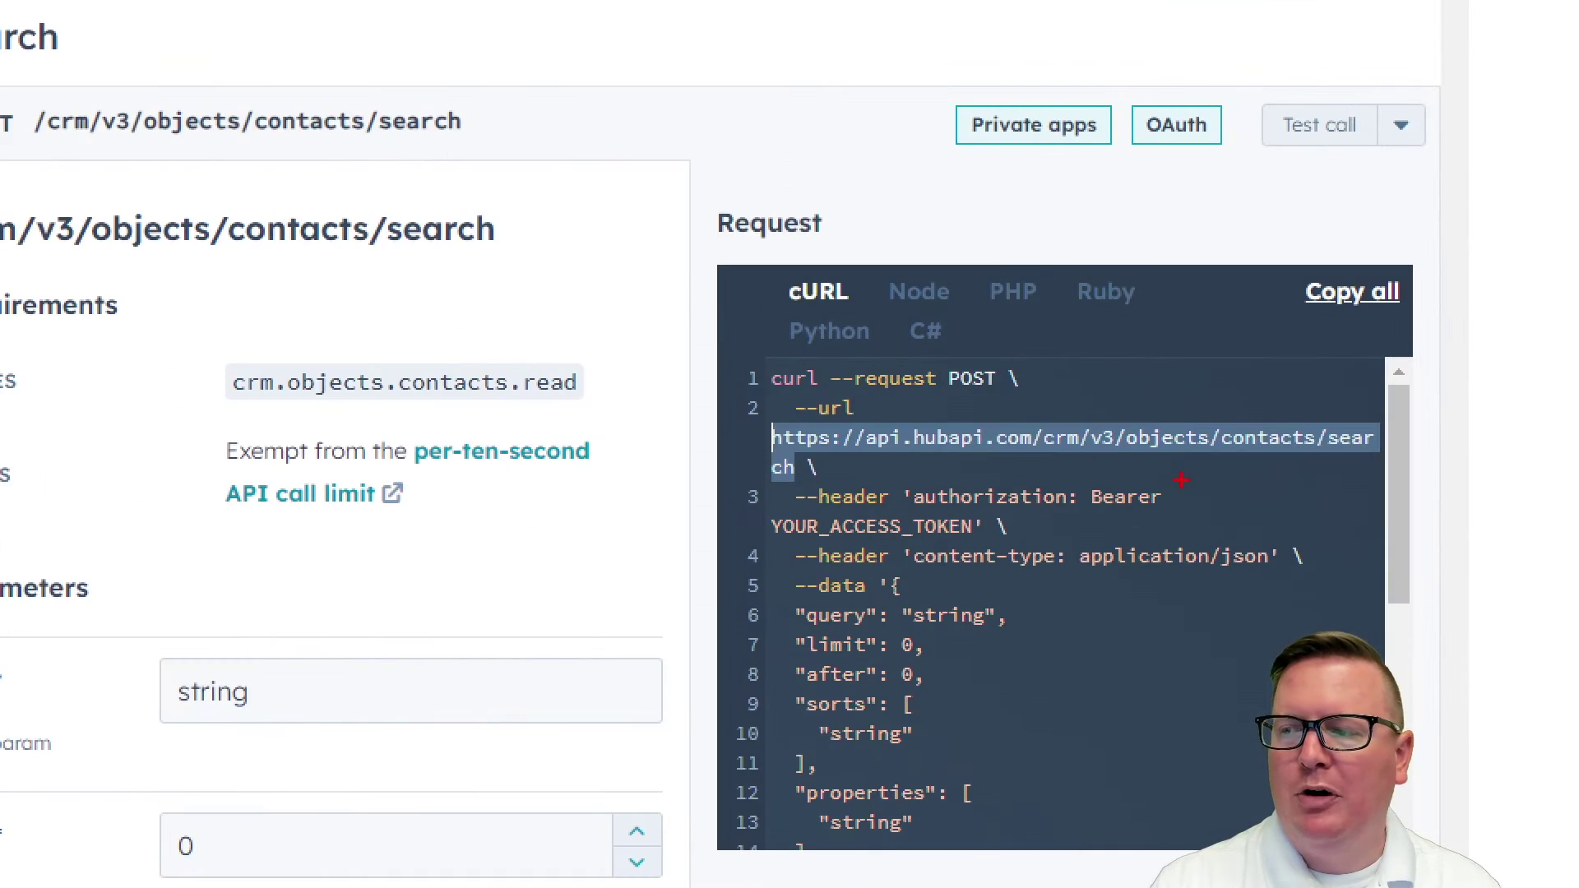
drag(1181, 480, 1083, 511)
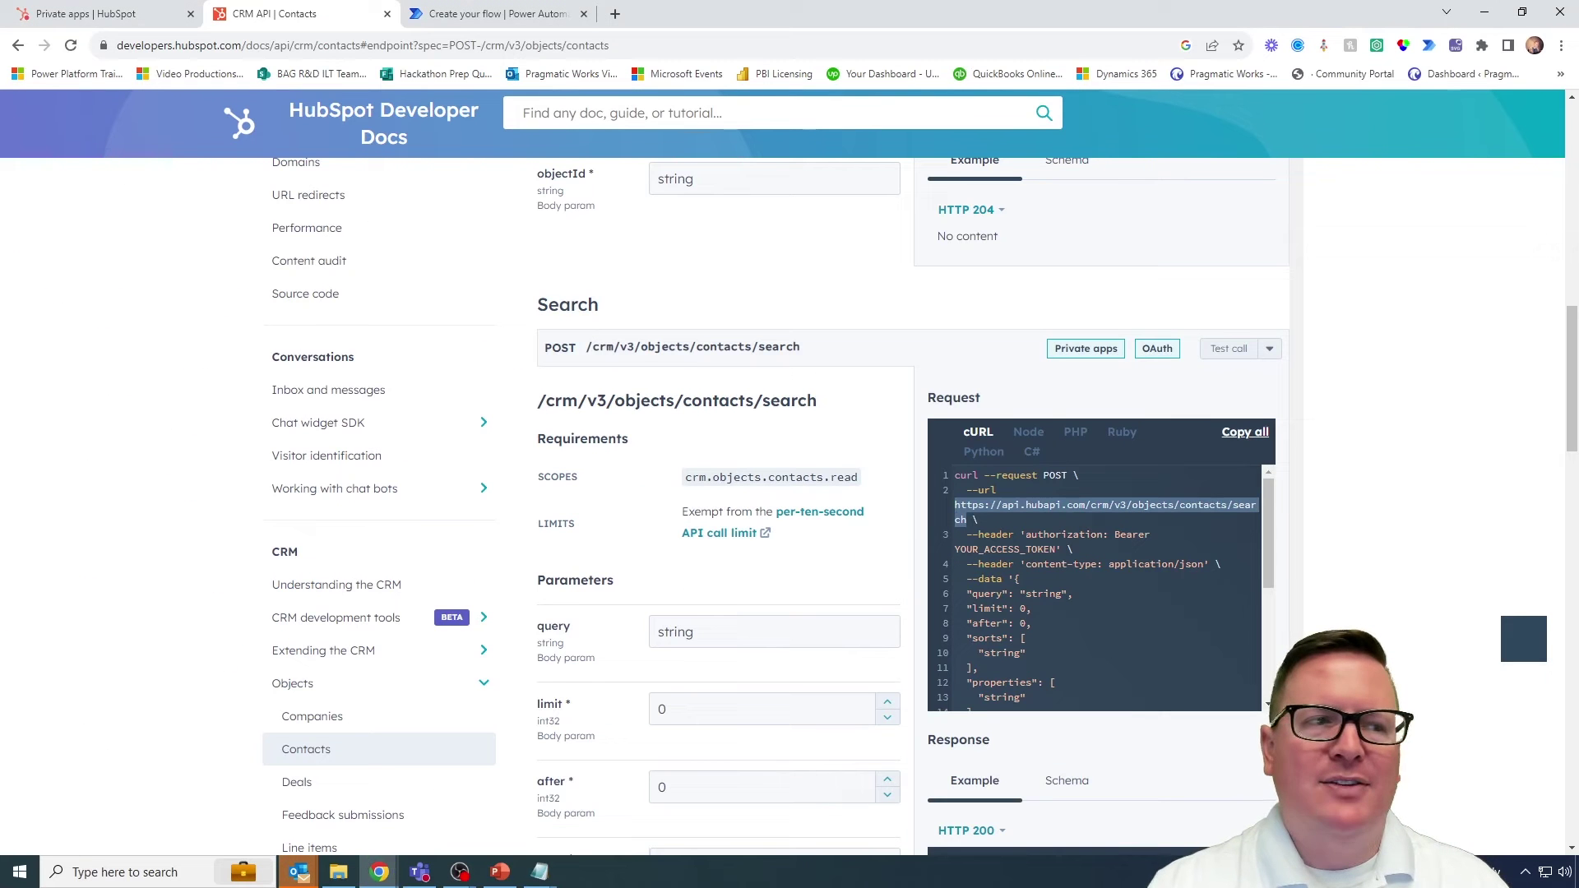
key(alt+Tab)
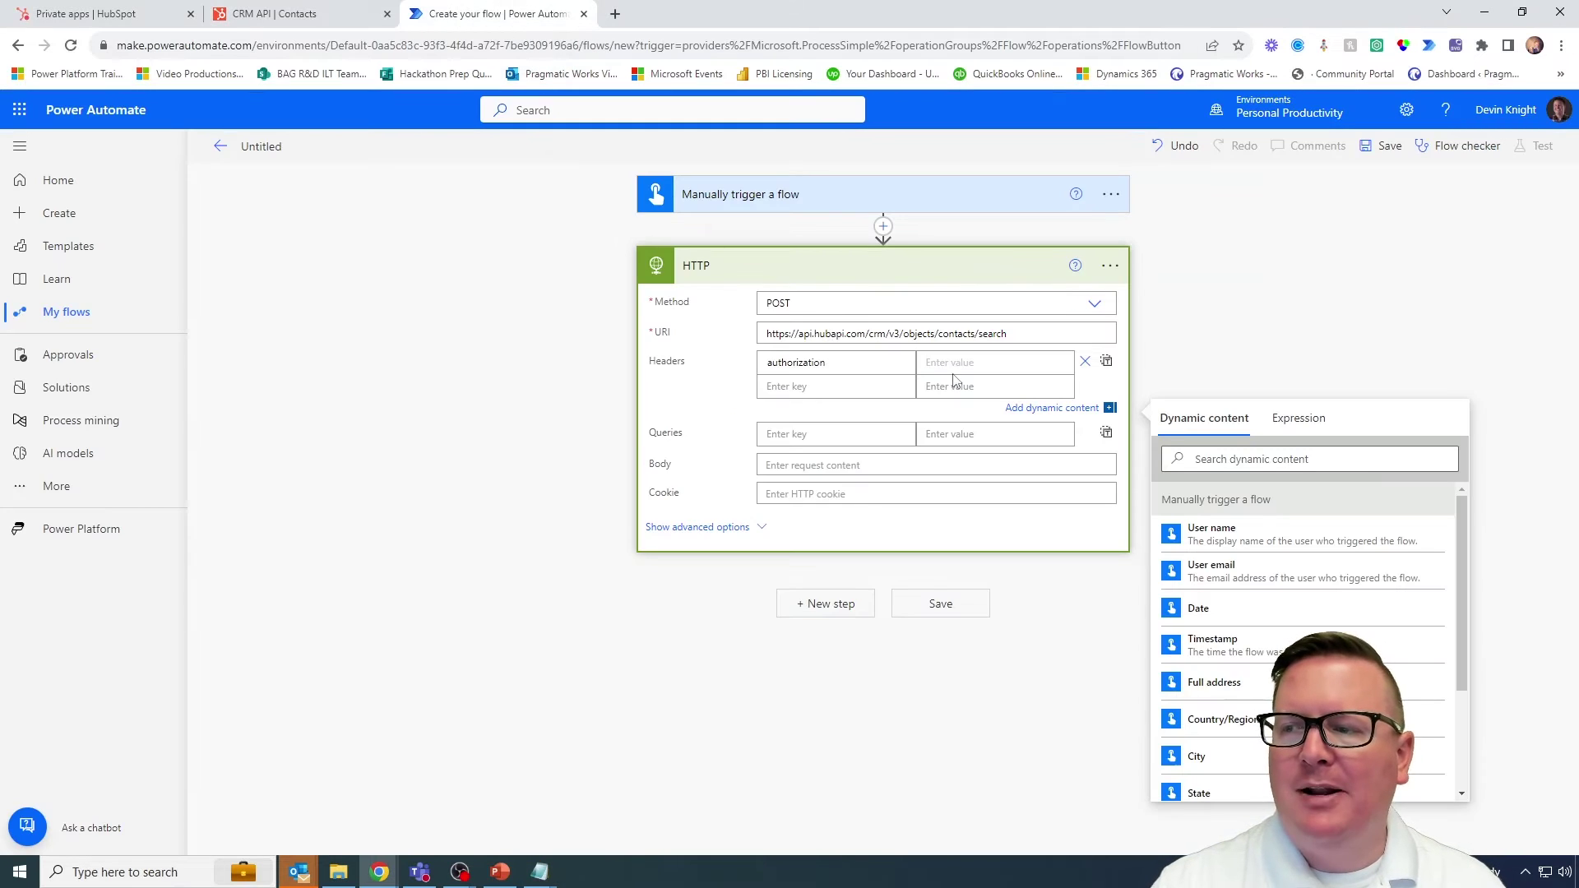
Step: Paste the Bearer access token as the authorization value, then find the content-type application/json line
key(ctrl+v)
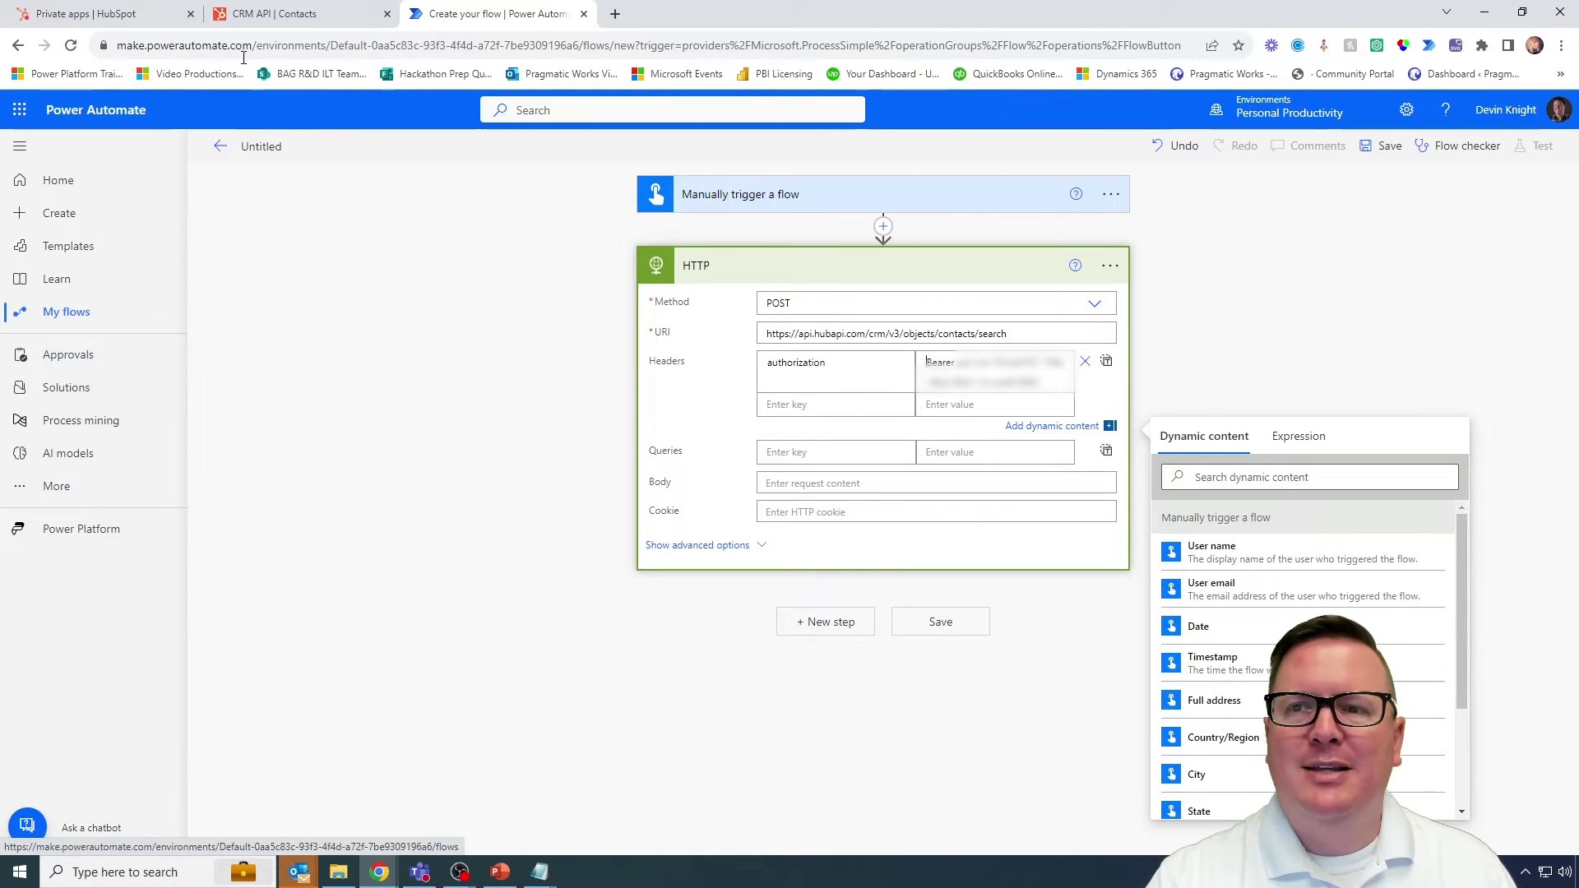
click(287, 24)
click(1080, 584)
drag(856, 527, 1359, 569)
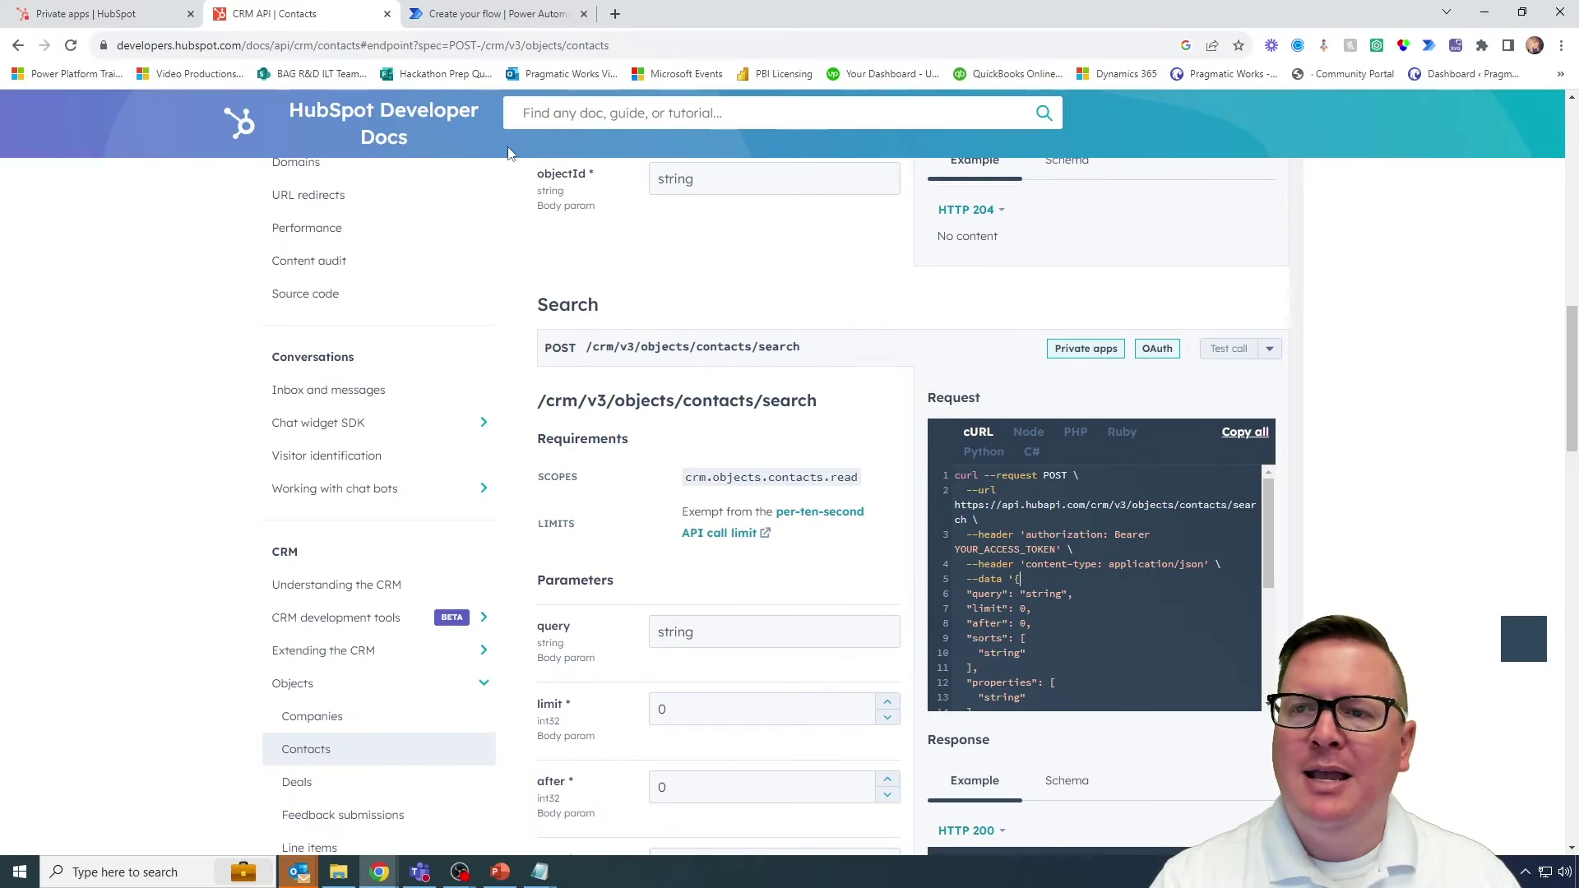
Step: Fill in the second header row with key content-type and value application/json
click(493, 13)
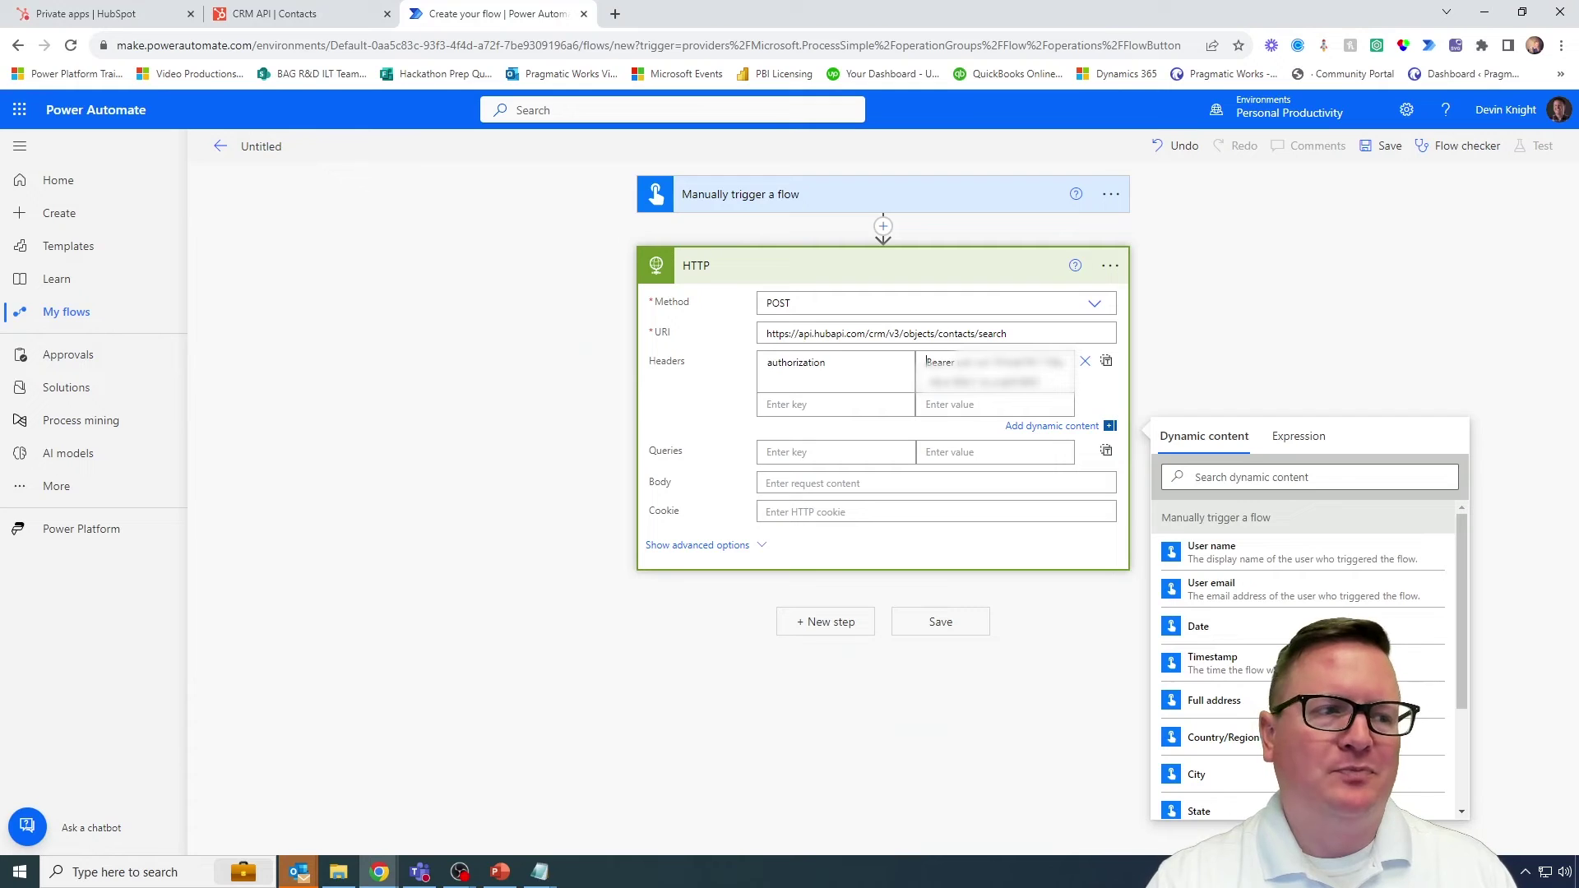
key(ctrl+2)
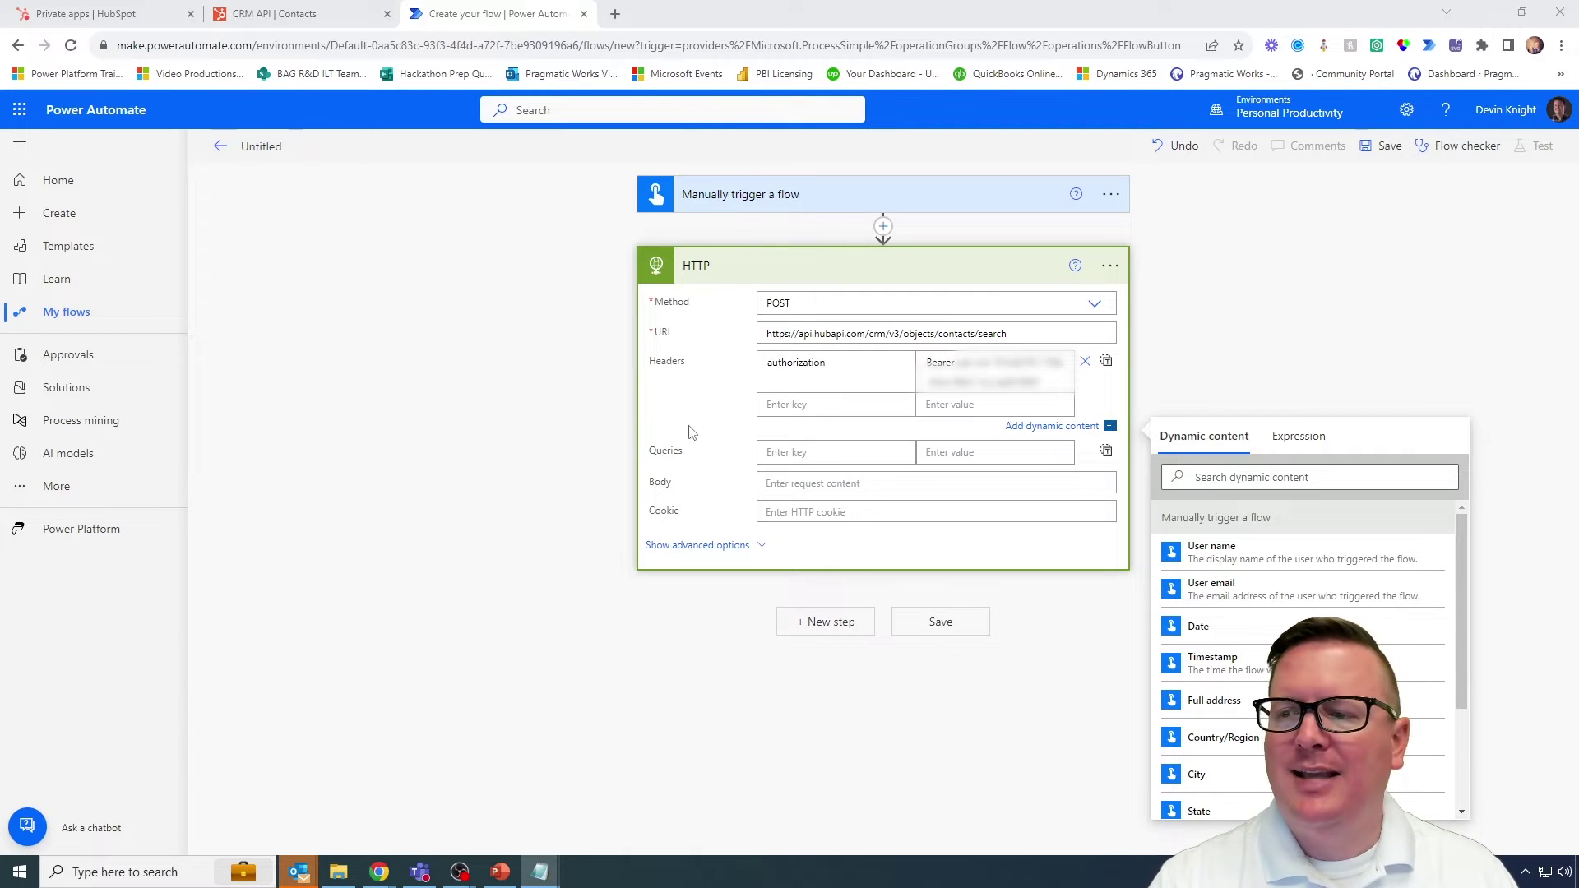
click(777, 405)
text(content-type)
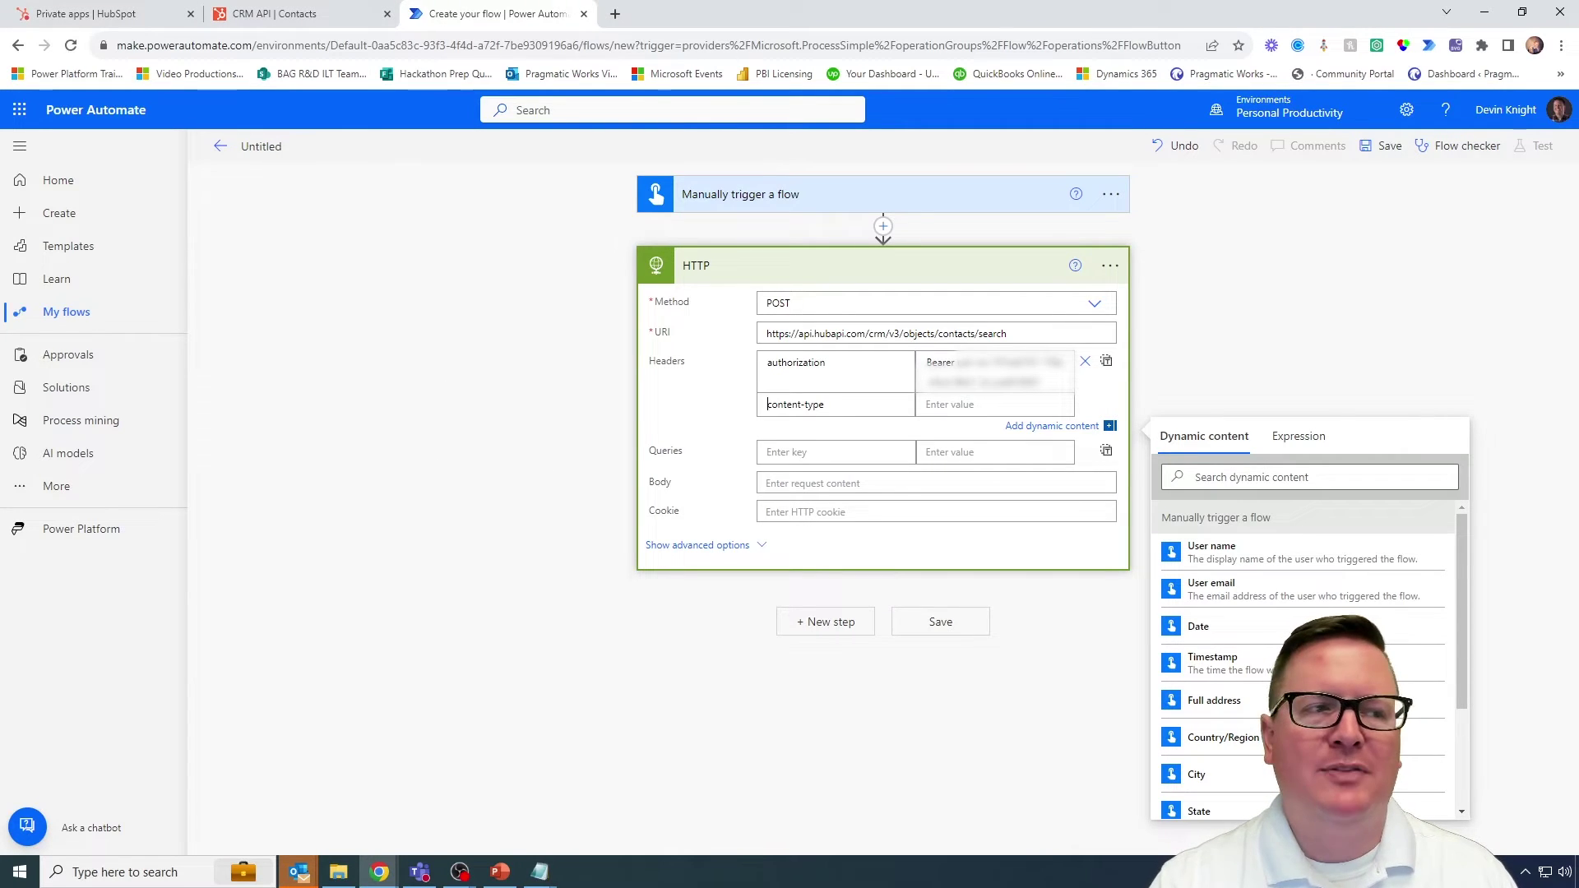
key(ctrl+1)
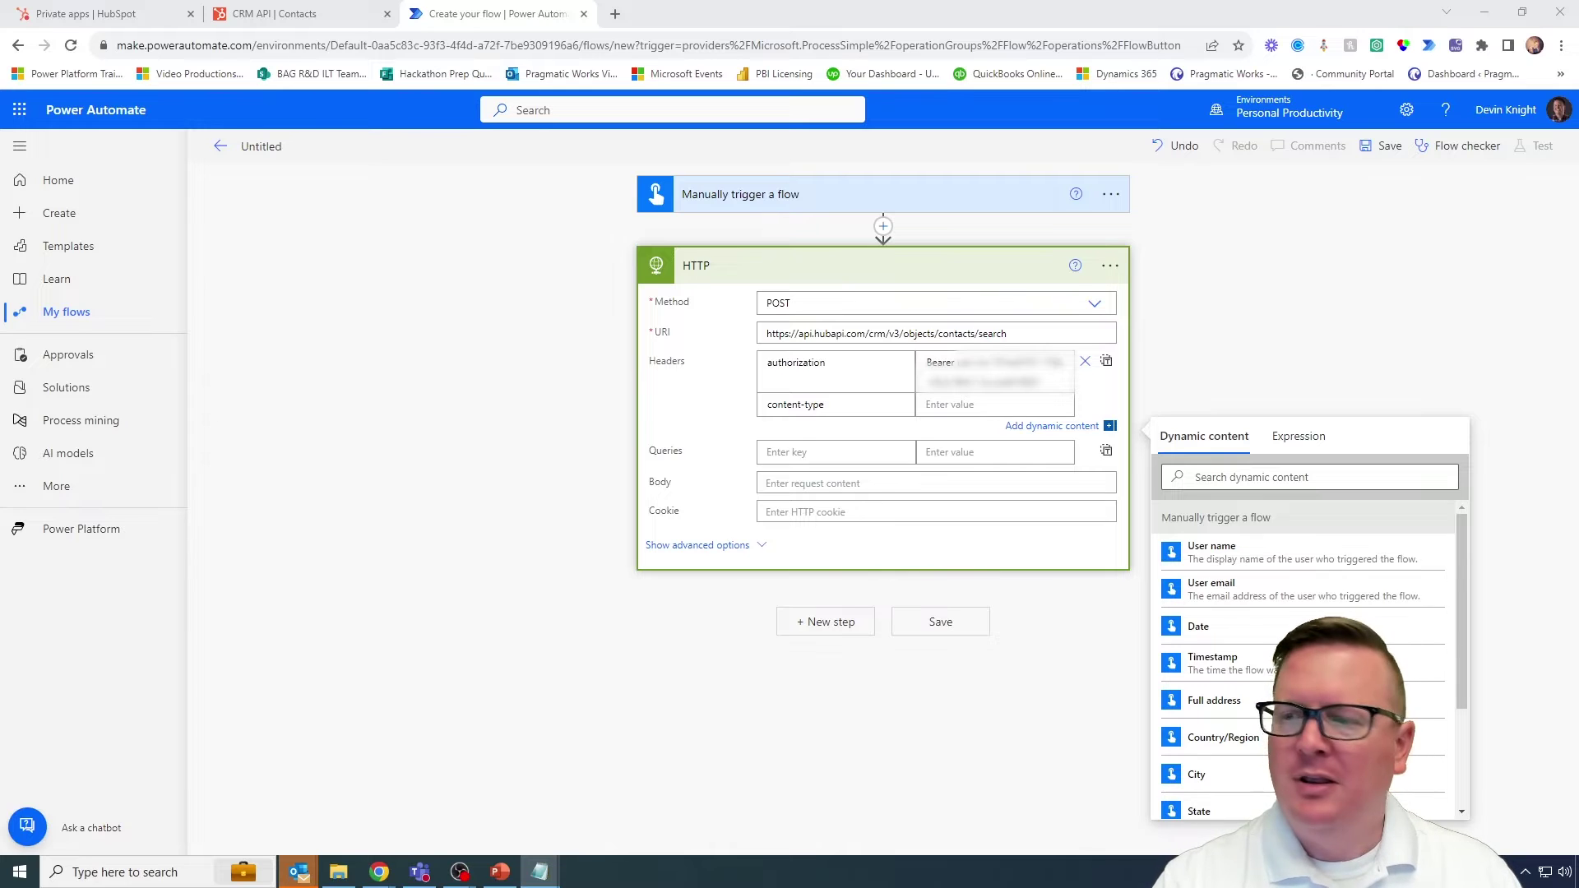
click(927, 403)
text(application/json)
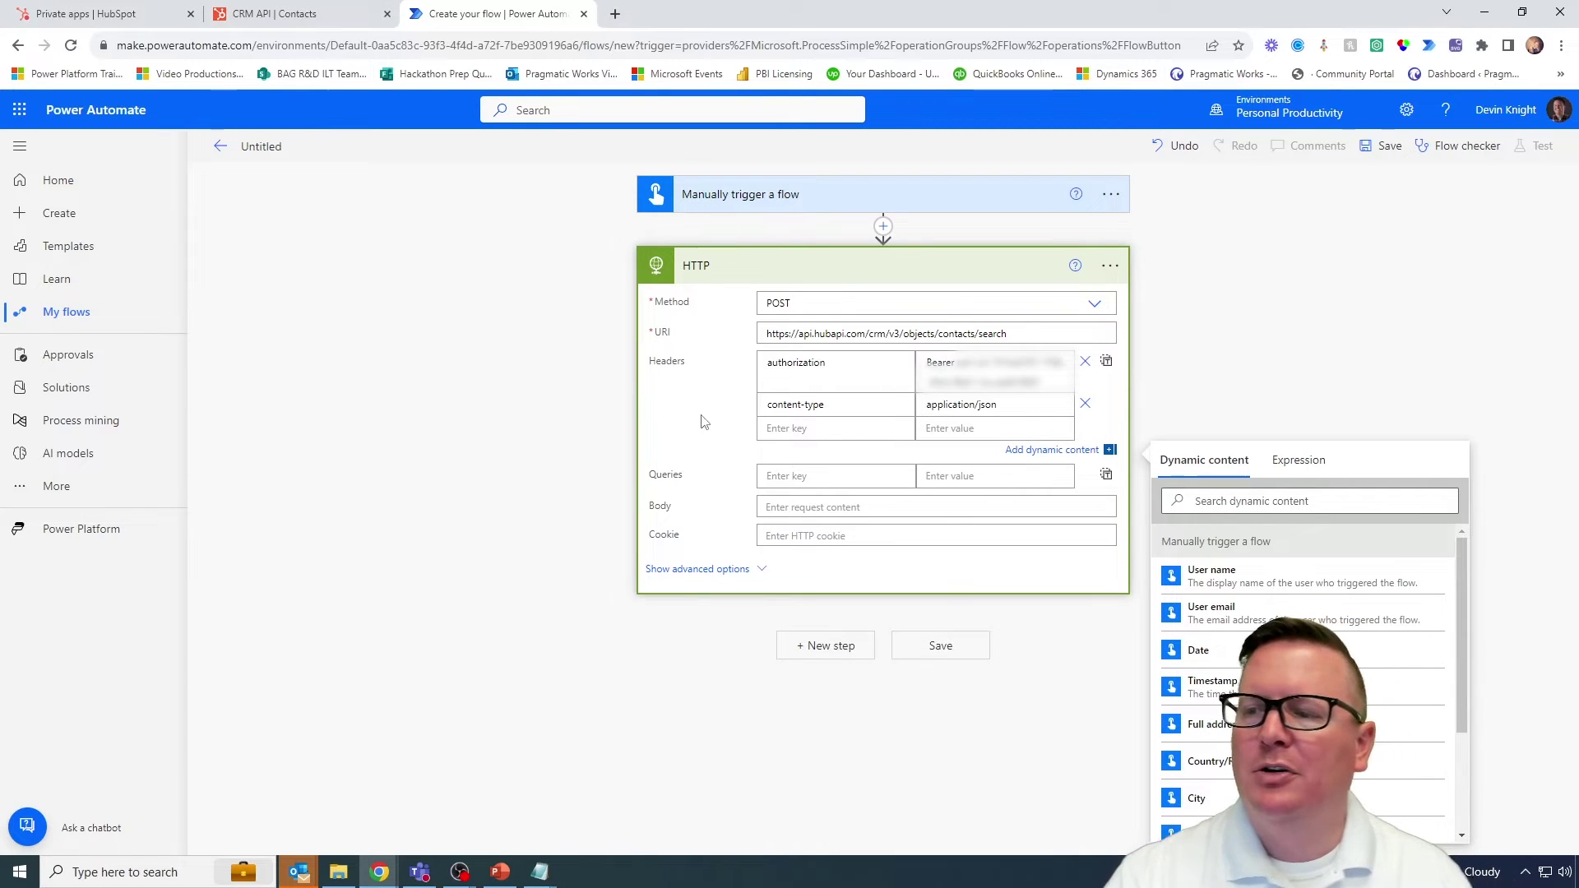
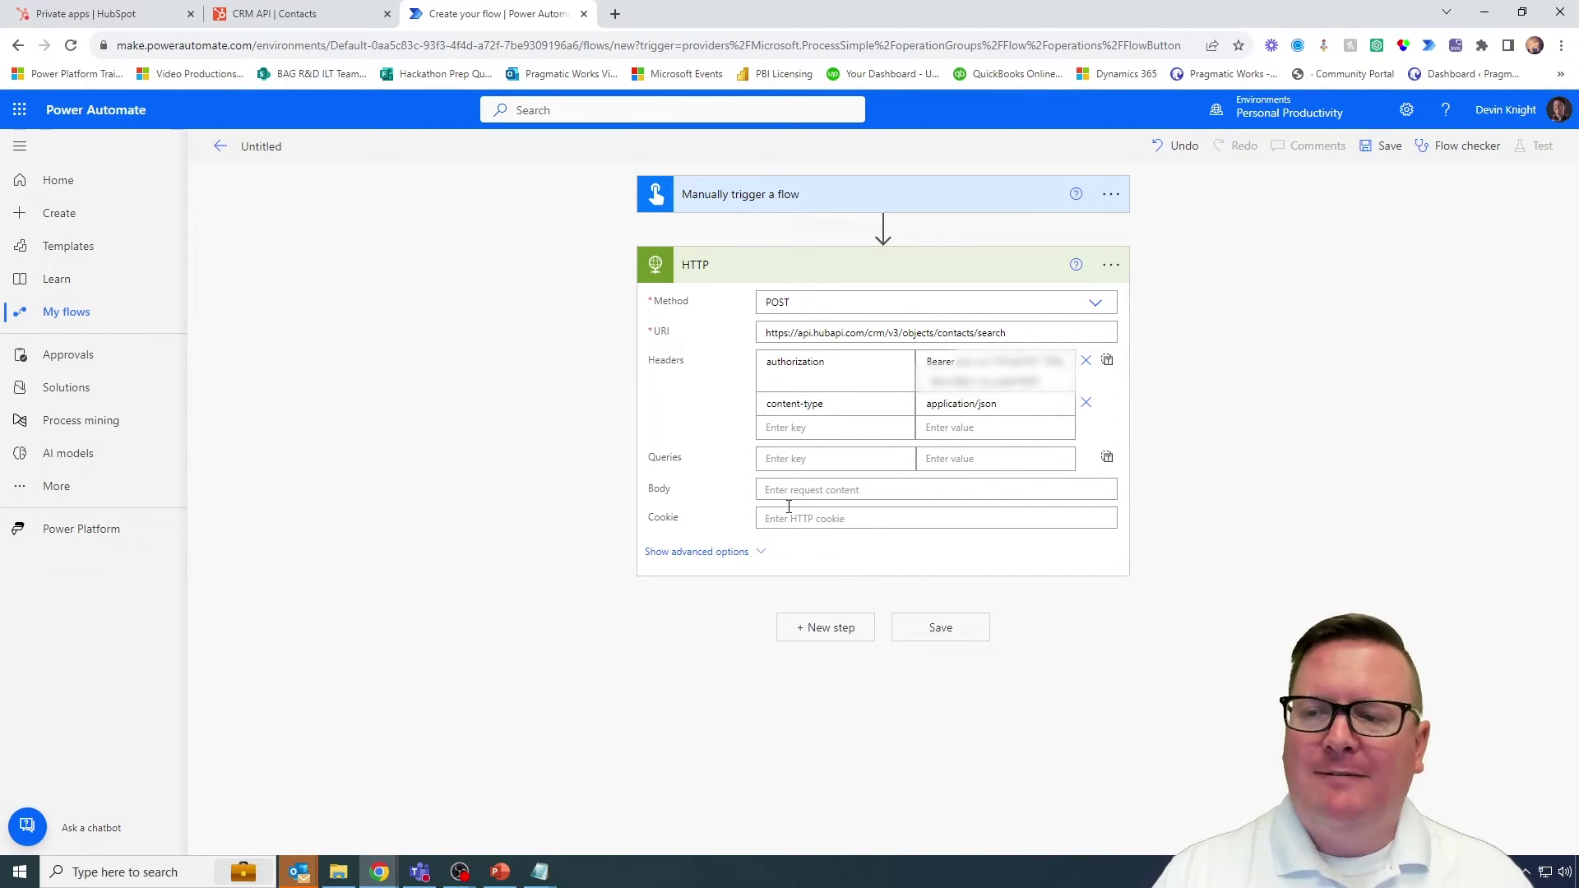
Step: Highlight the HTTP step's empty request body, then bring up the HubSpot contacts search docs
mouse_move(643, 468)
mouse_down()
mouse_move(863, 534)
mouse_move(1138, 519)
mouse_up()
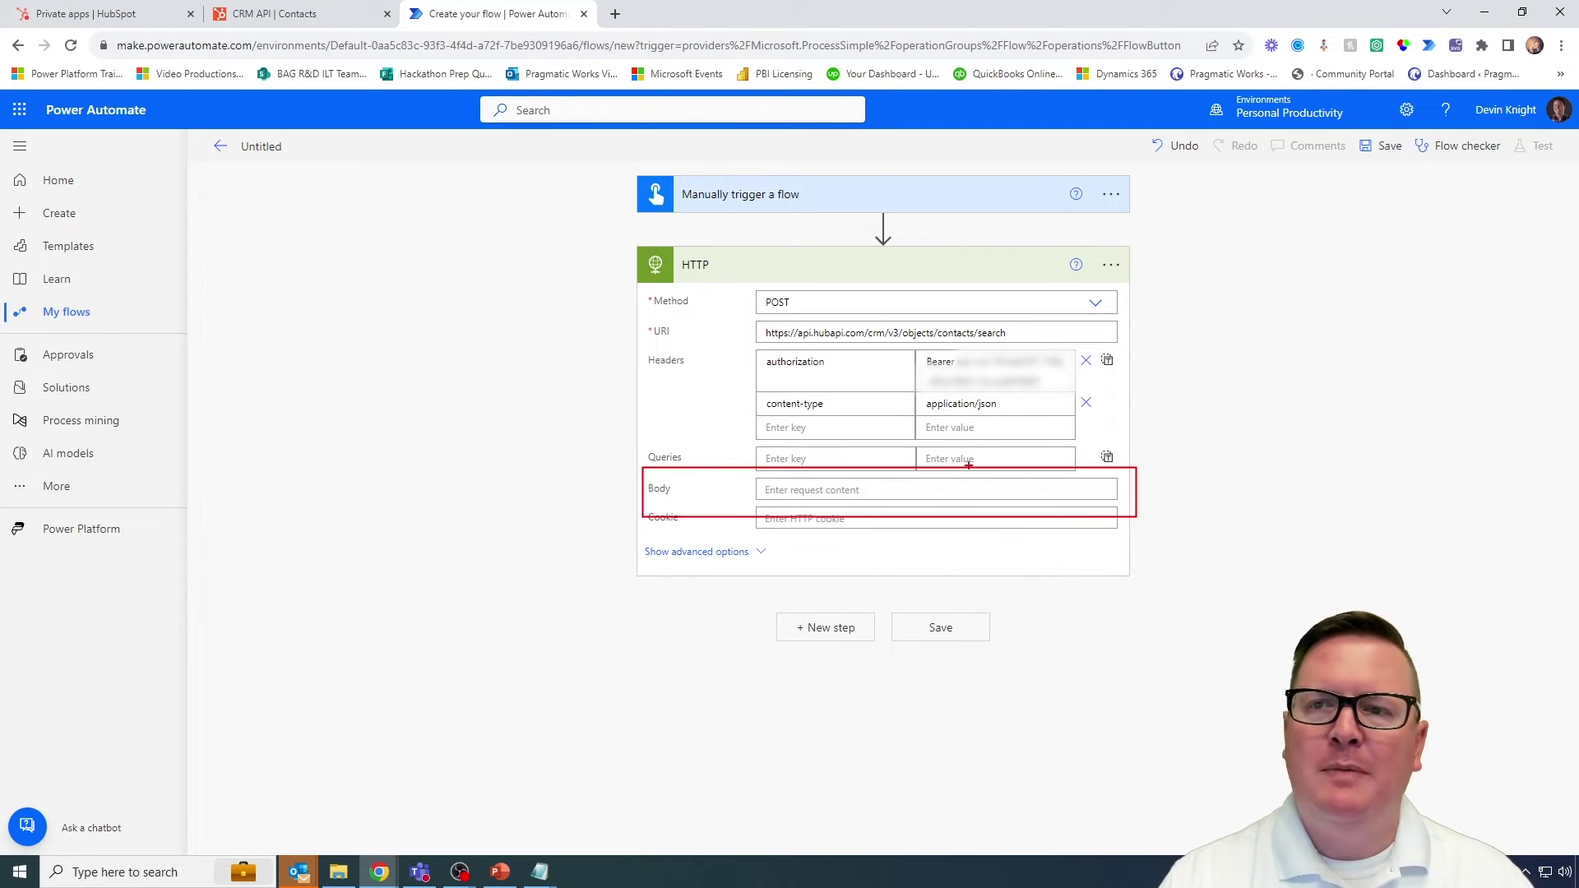
key(Escape)
click(298, 14)
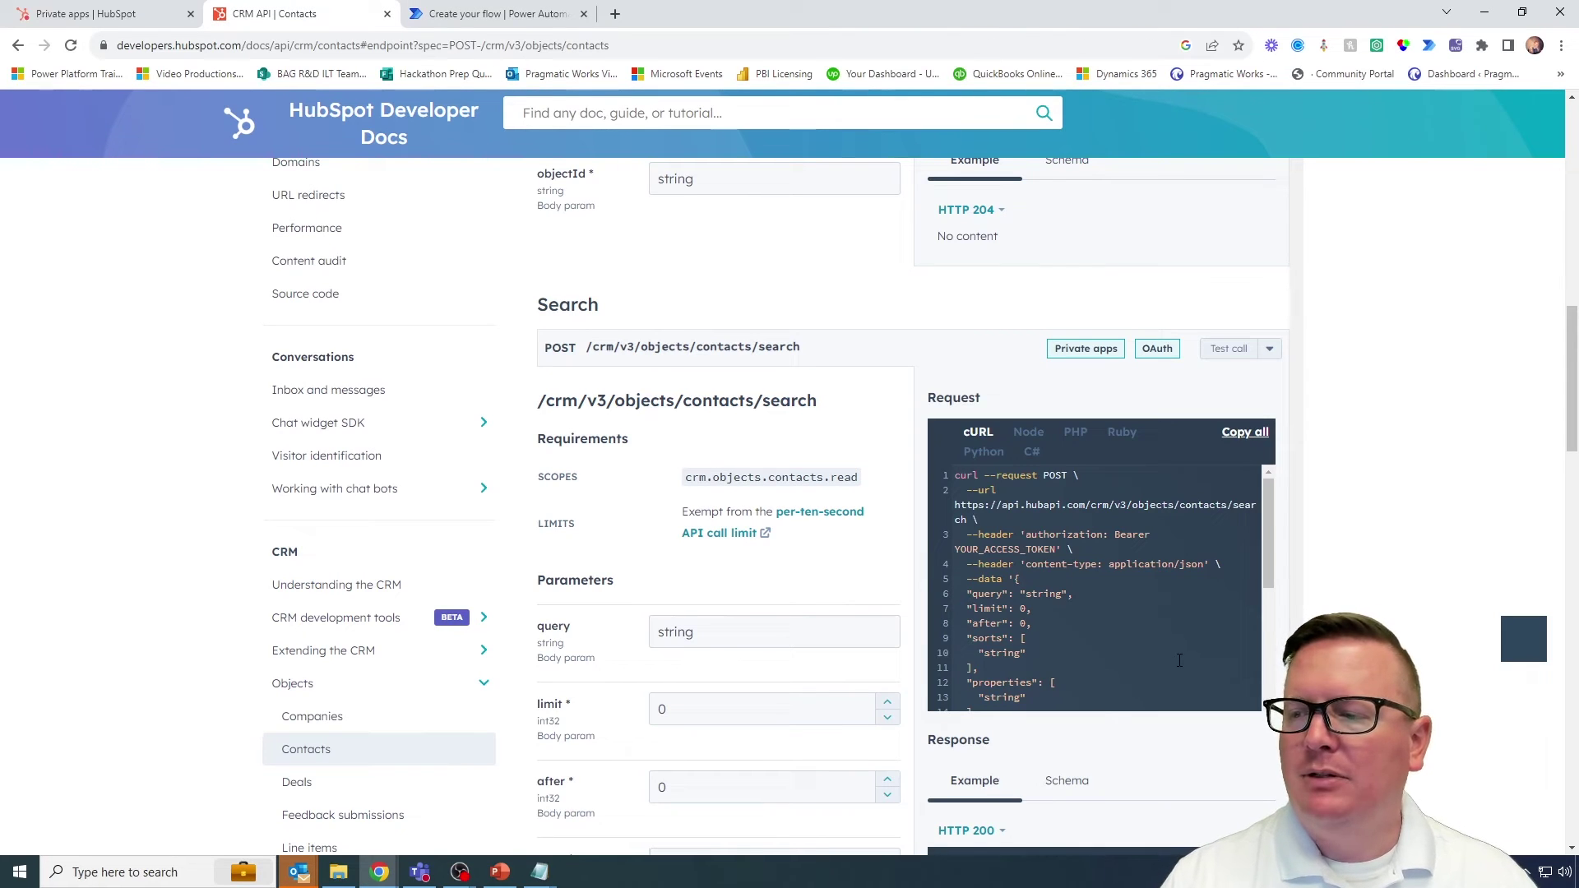
Step: Outline the filterGroups part of the cURL sample, then return to the Power Automate flow
scroll(1184, 663, down, 2)
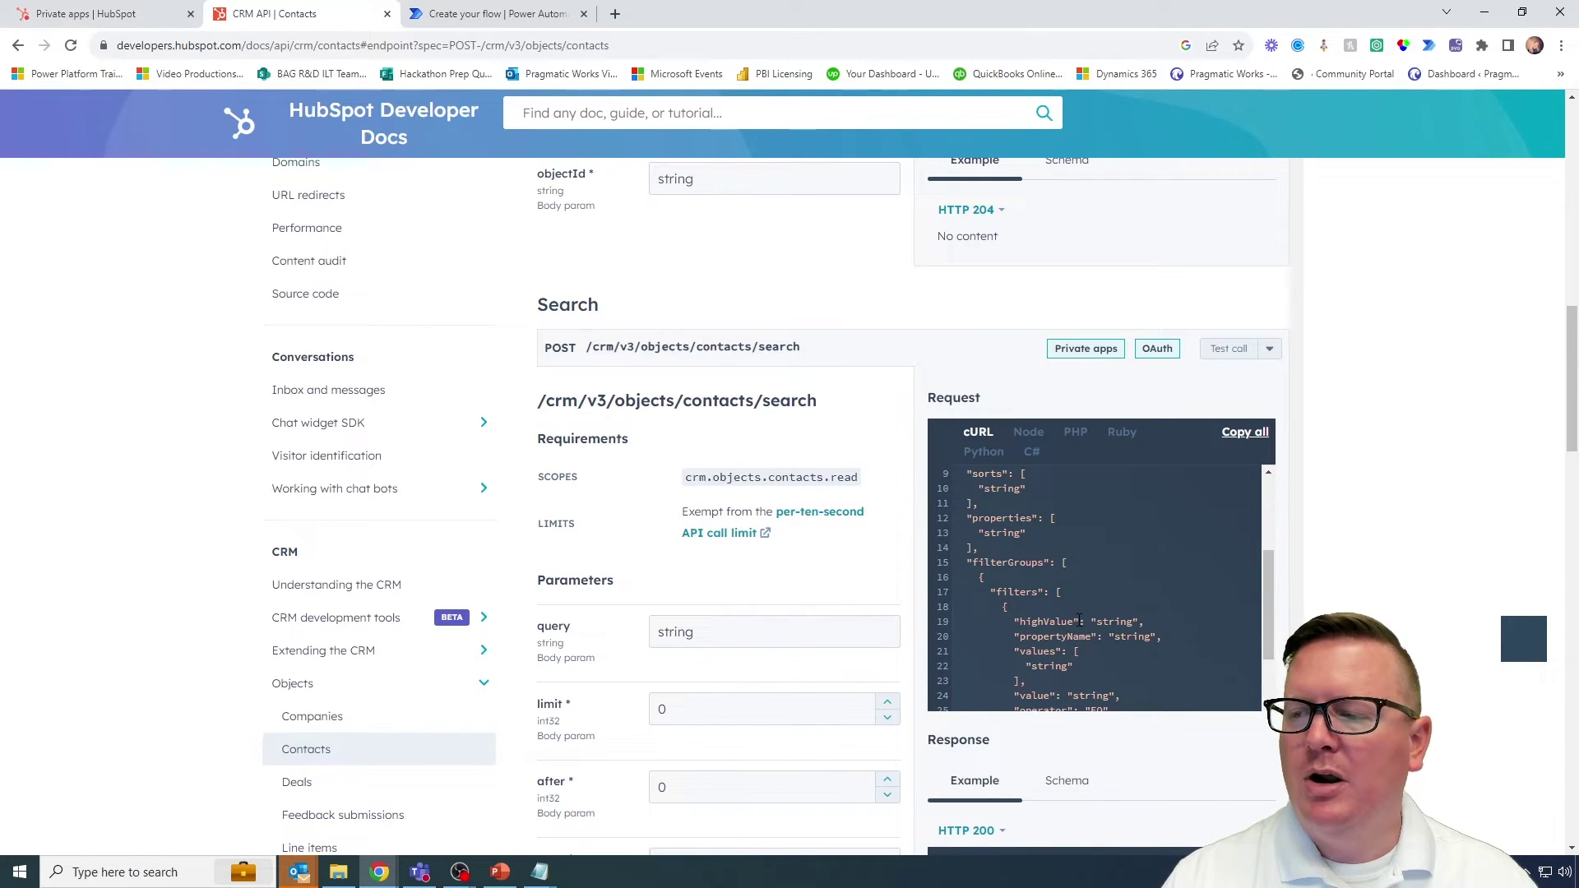
scroll(1113, 646, down, 1)
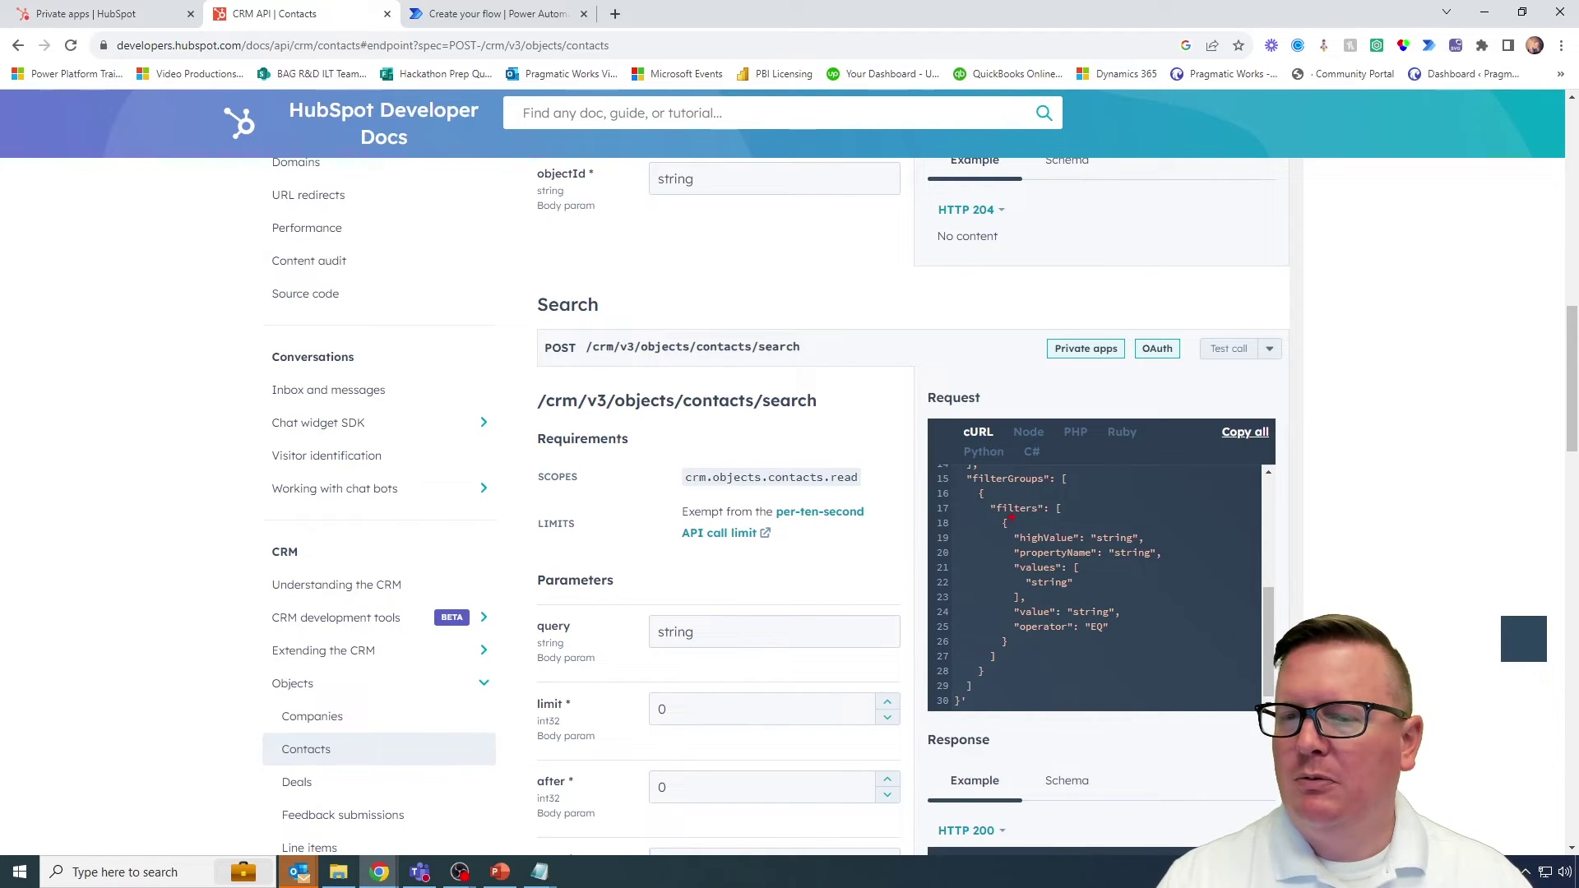
mouse_move(944, 466)
mouse_down()
mouse_move(1090, 567)
mouse_move(1165, 646)
mouse_up()
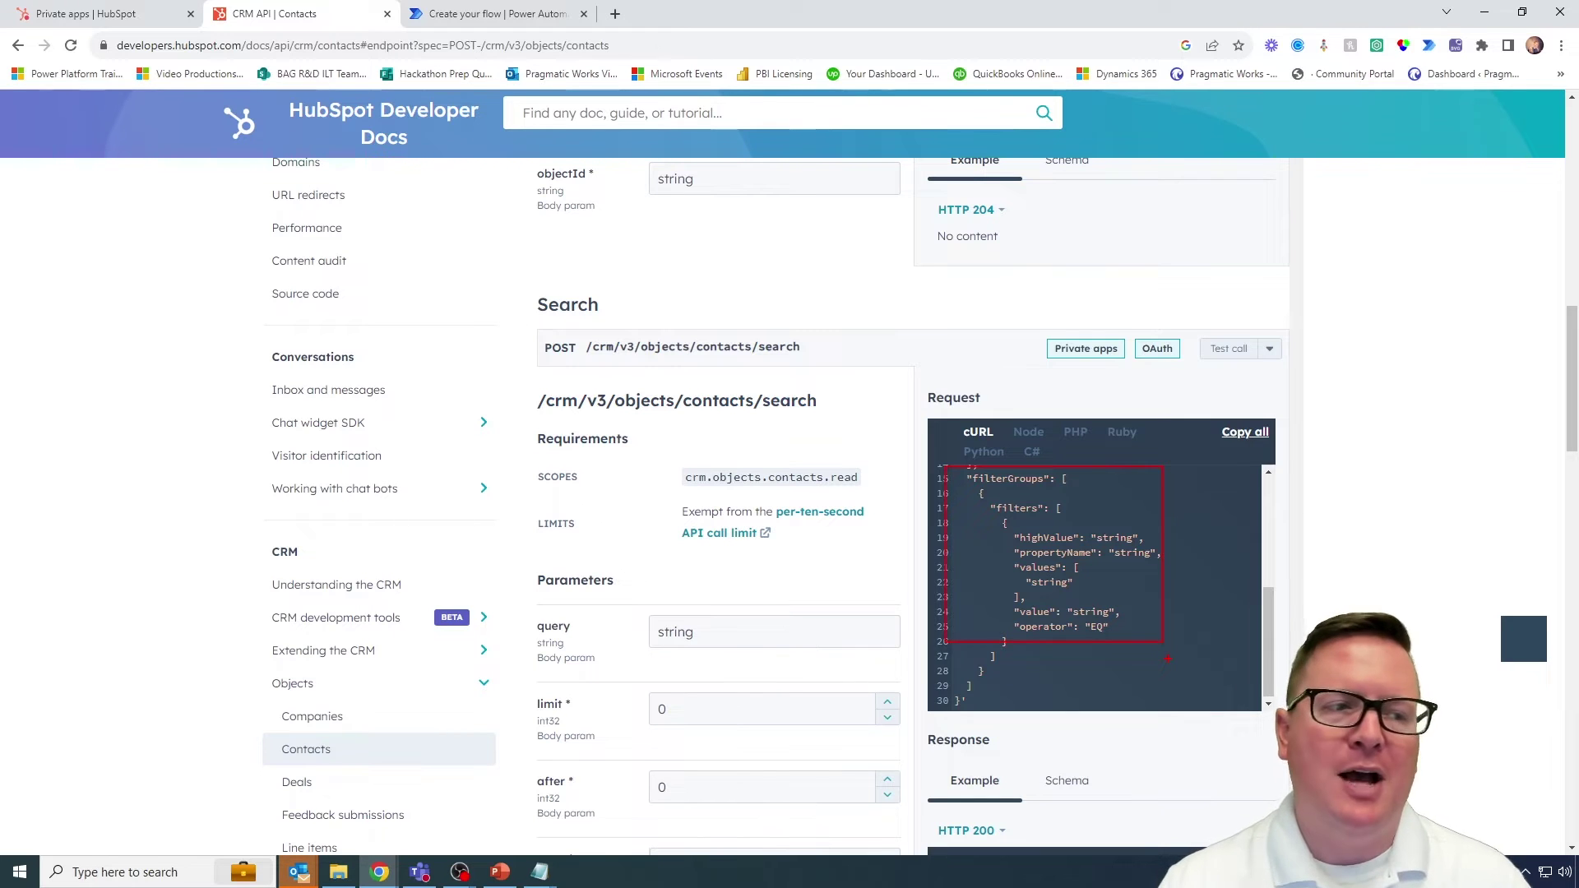
key(Escape)
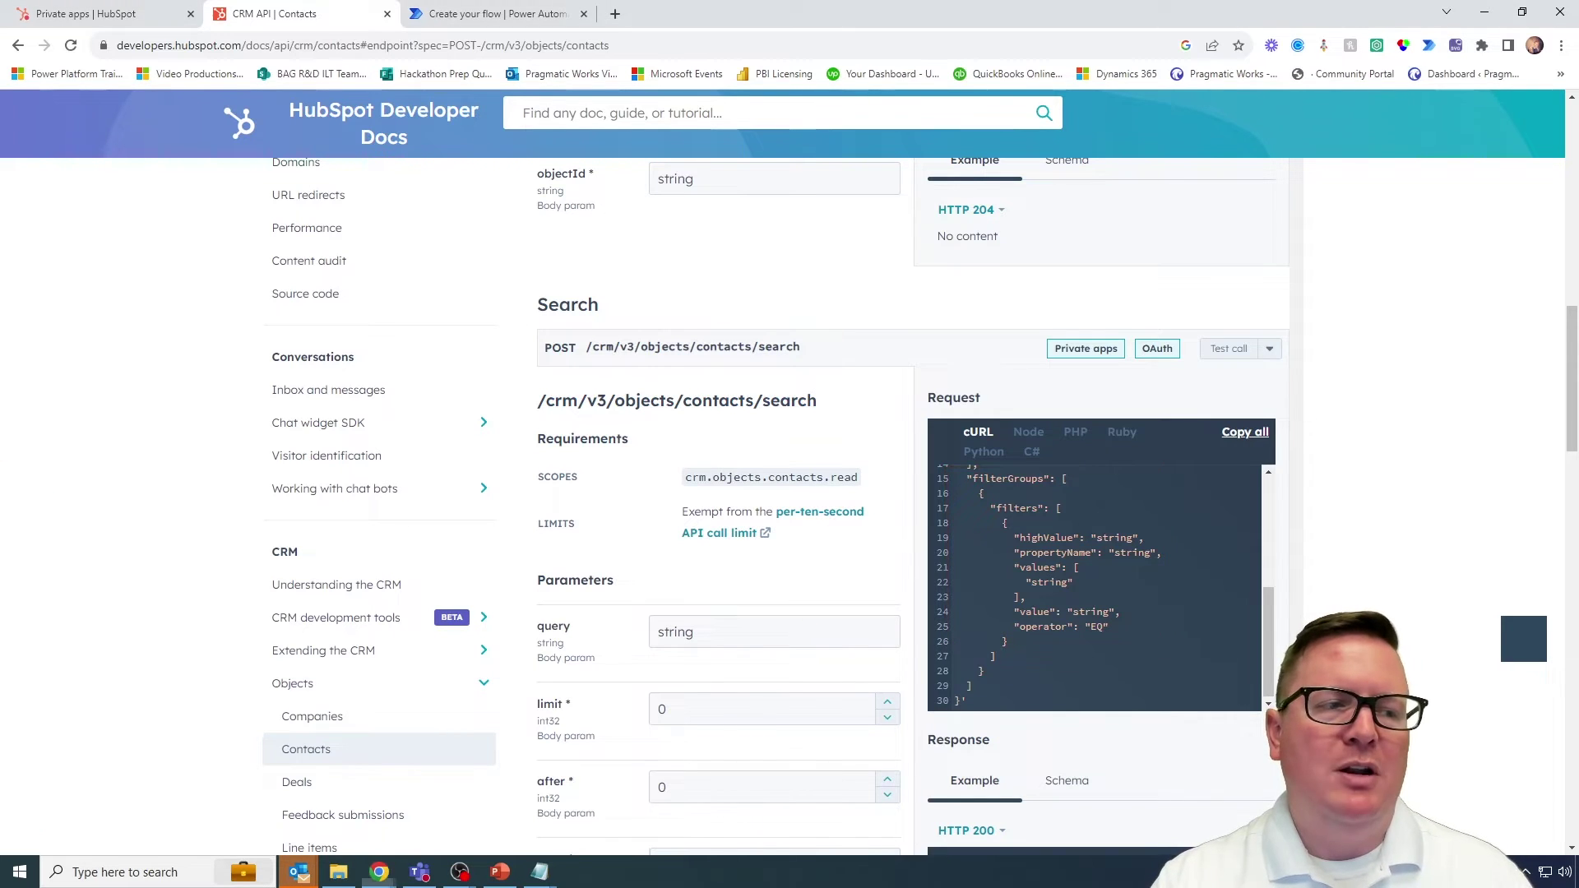
key(ctrl+2)
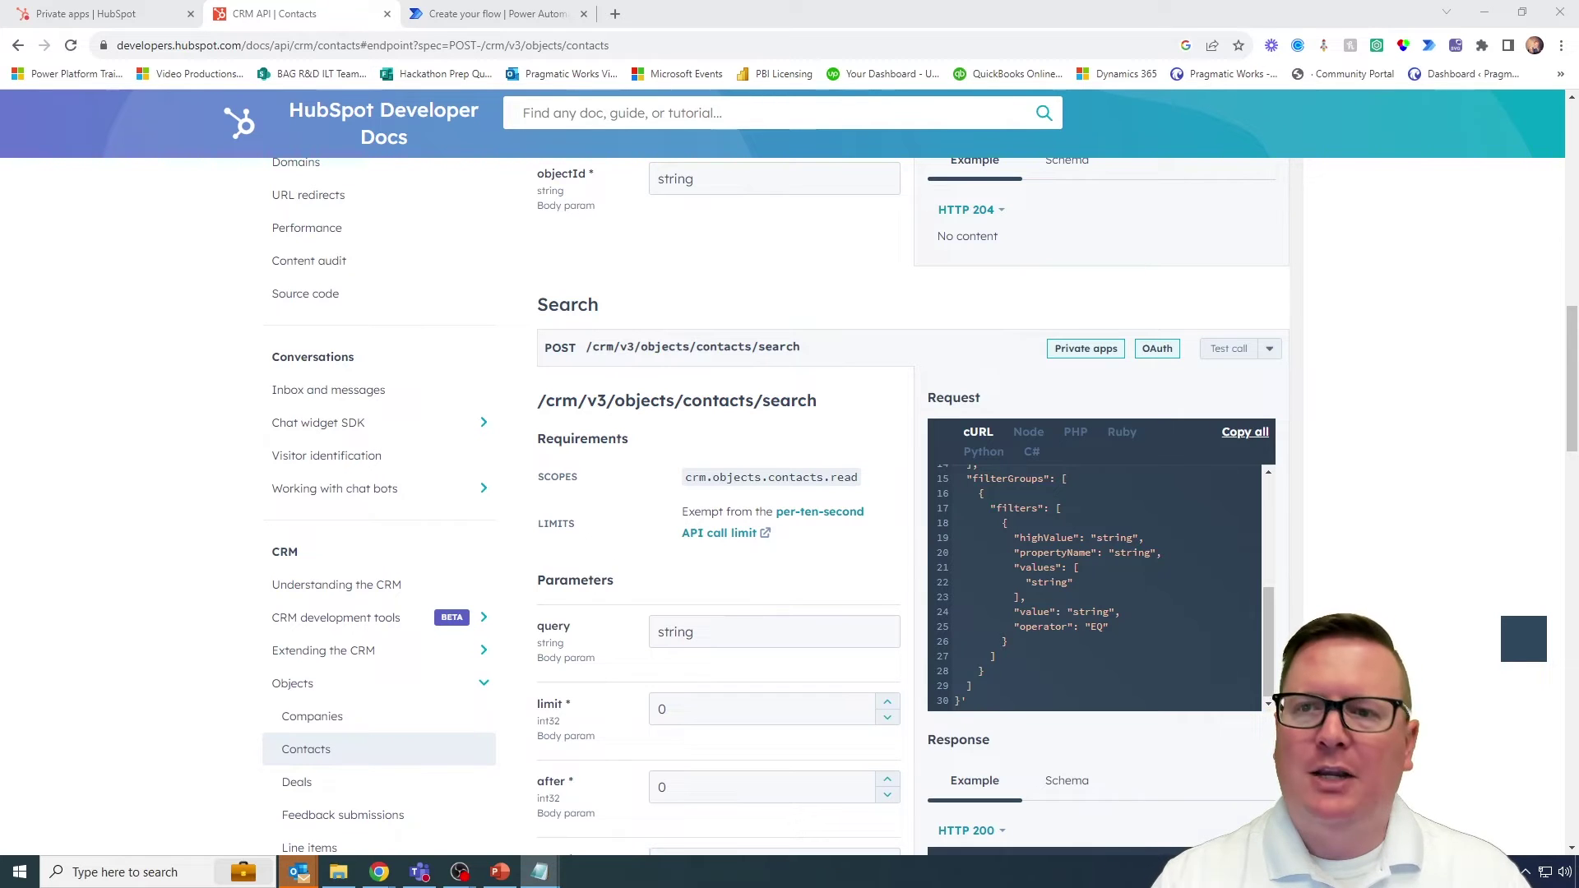
click(496, 14)
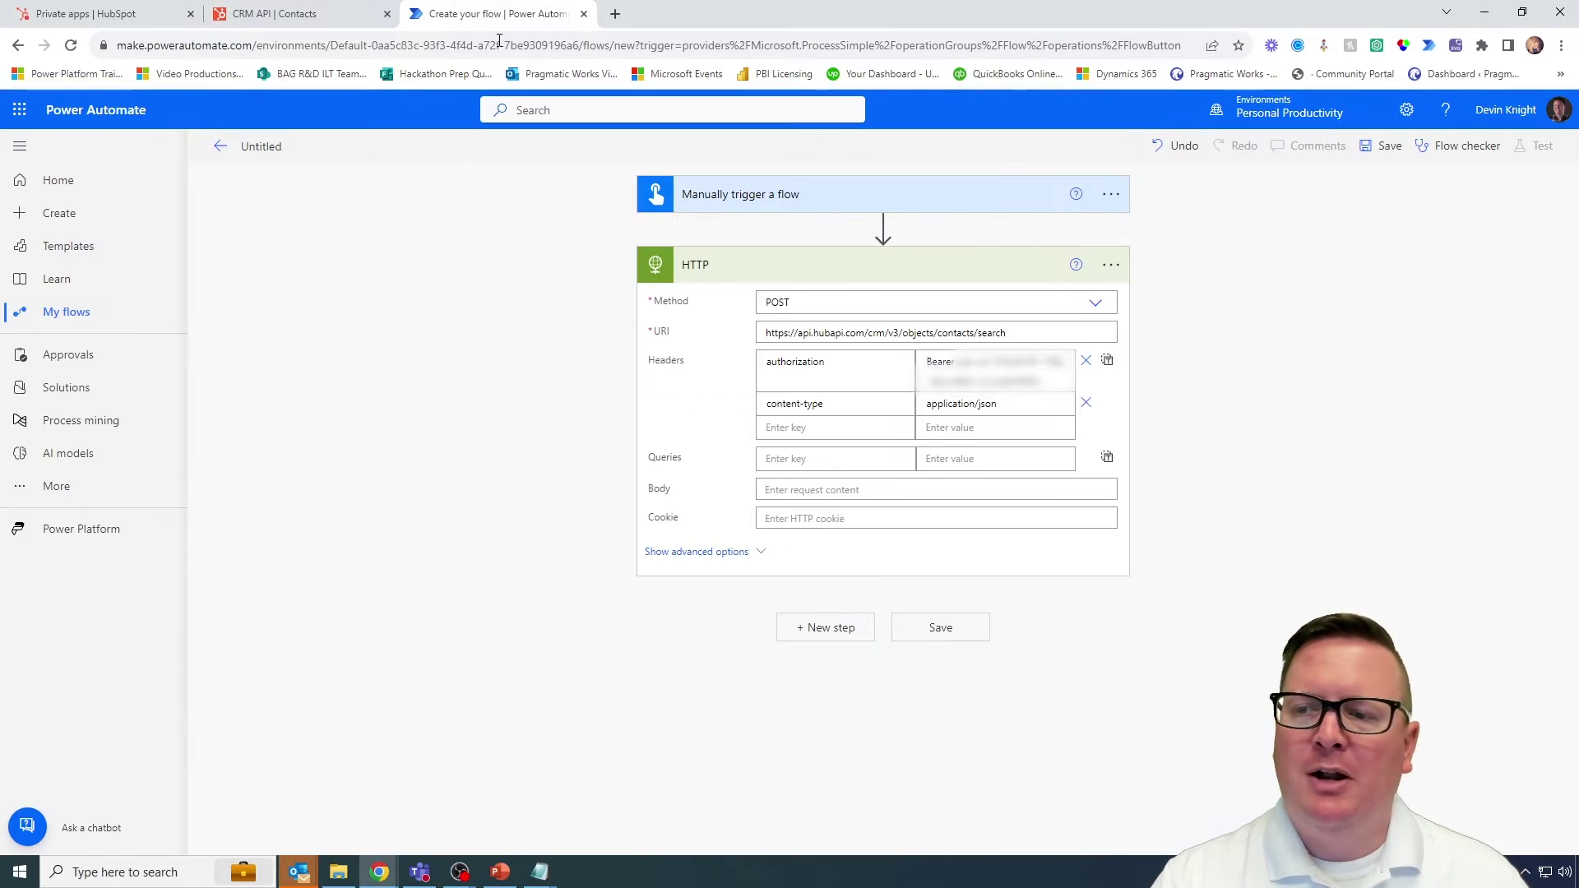
Step: Paste the filterGroups JSON body (email, EQ, empty value, limit 1) and point out each part
click(830, 489)
text({   "filterGroups": [     {       "filters": [         {           "propertyName": "email",           "operator": "EQ",           "value": ""         }       ]     }   ],   "limit": 1 })
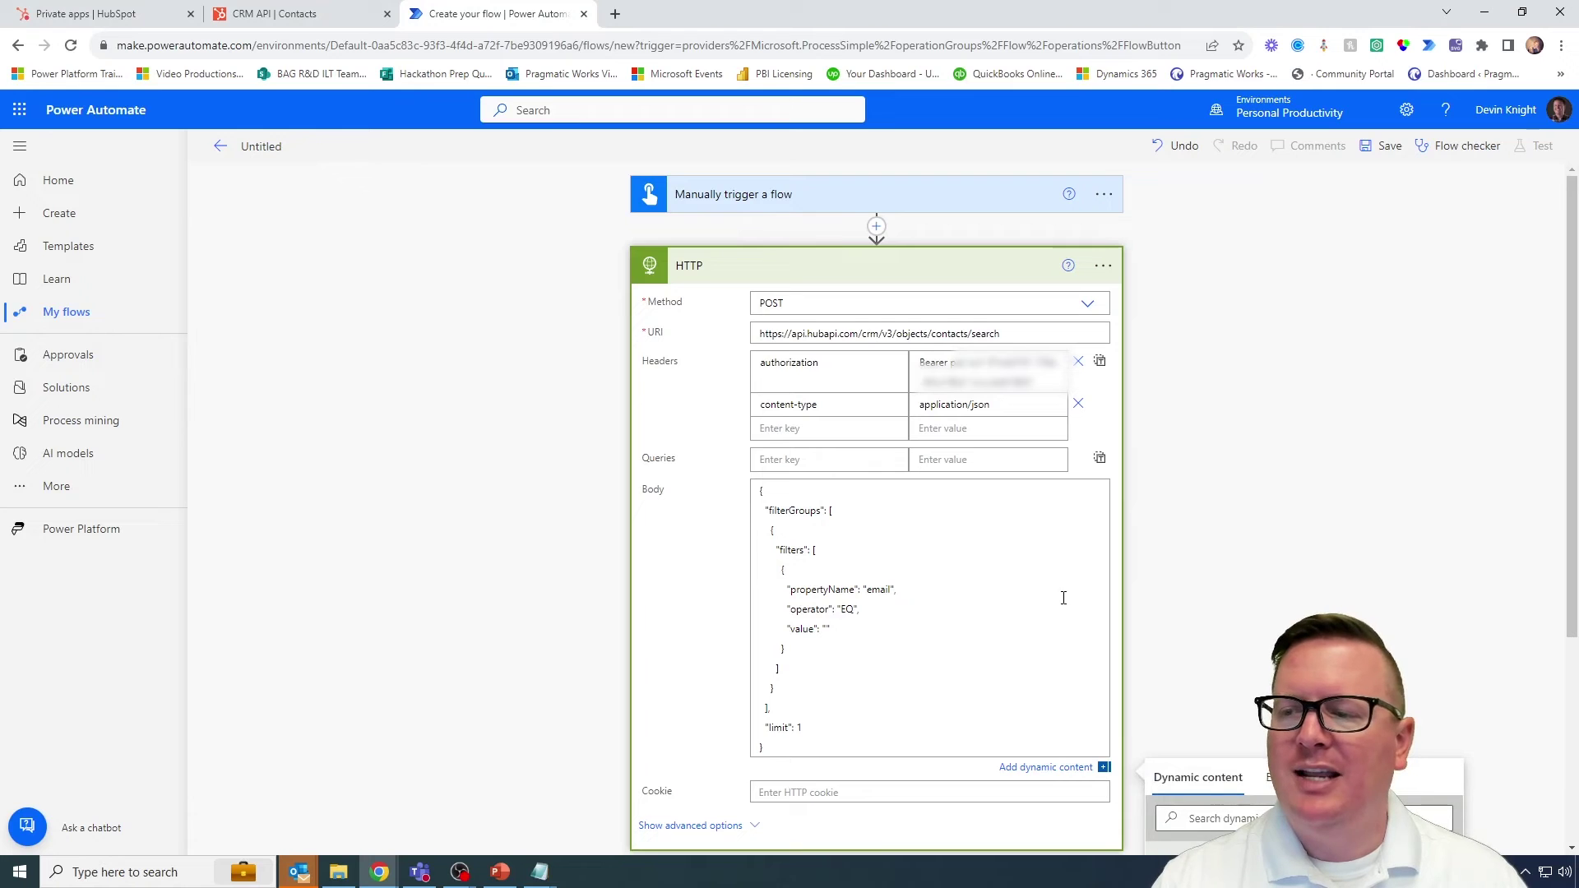
scroll(945, 688, down, 2)
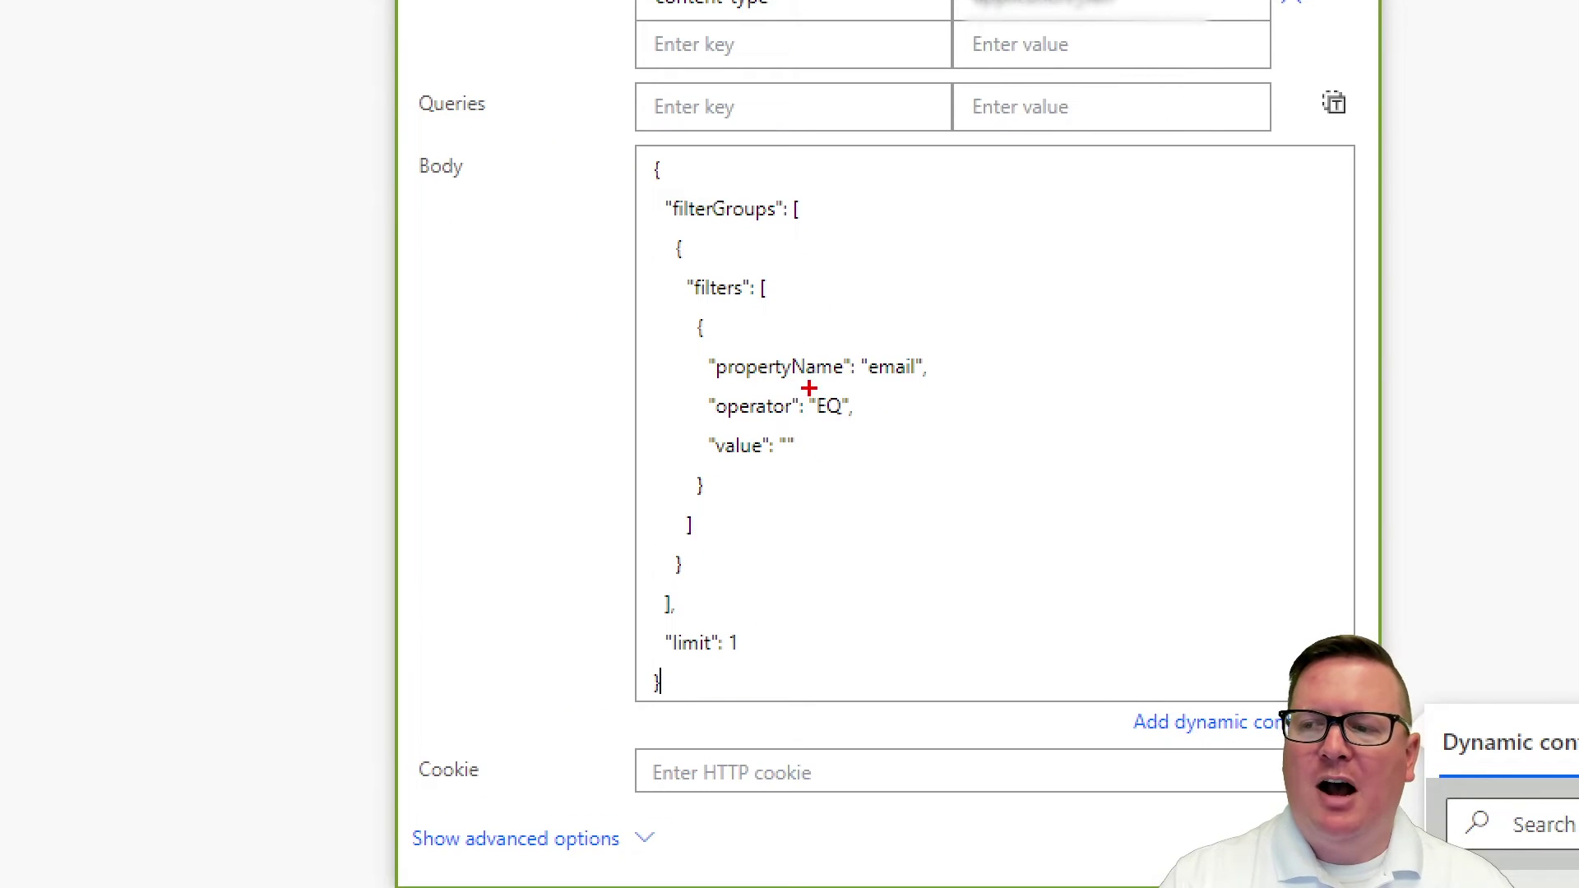
drag(836, 434, 861, 450)
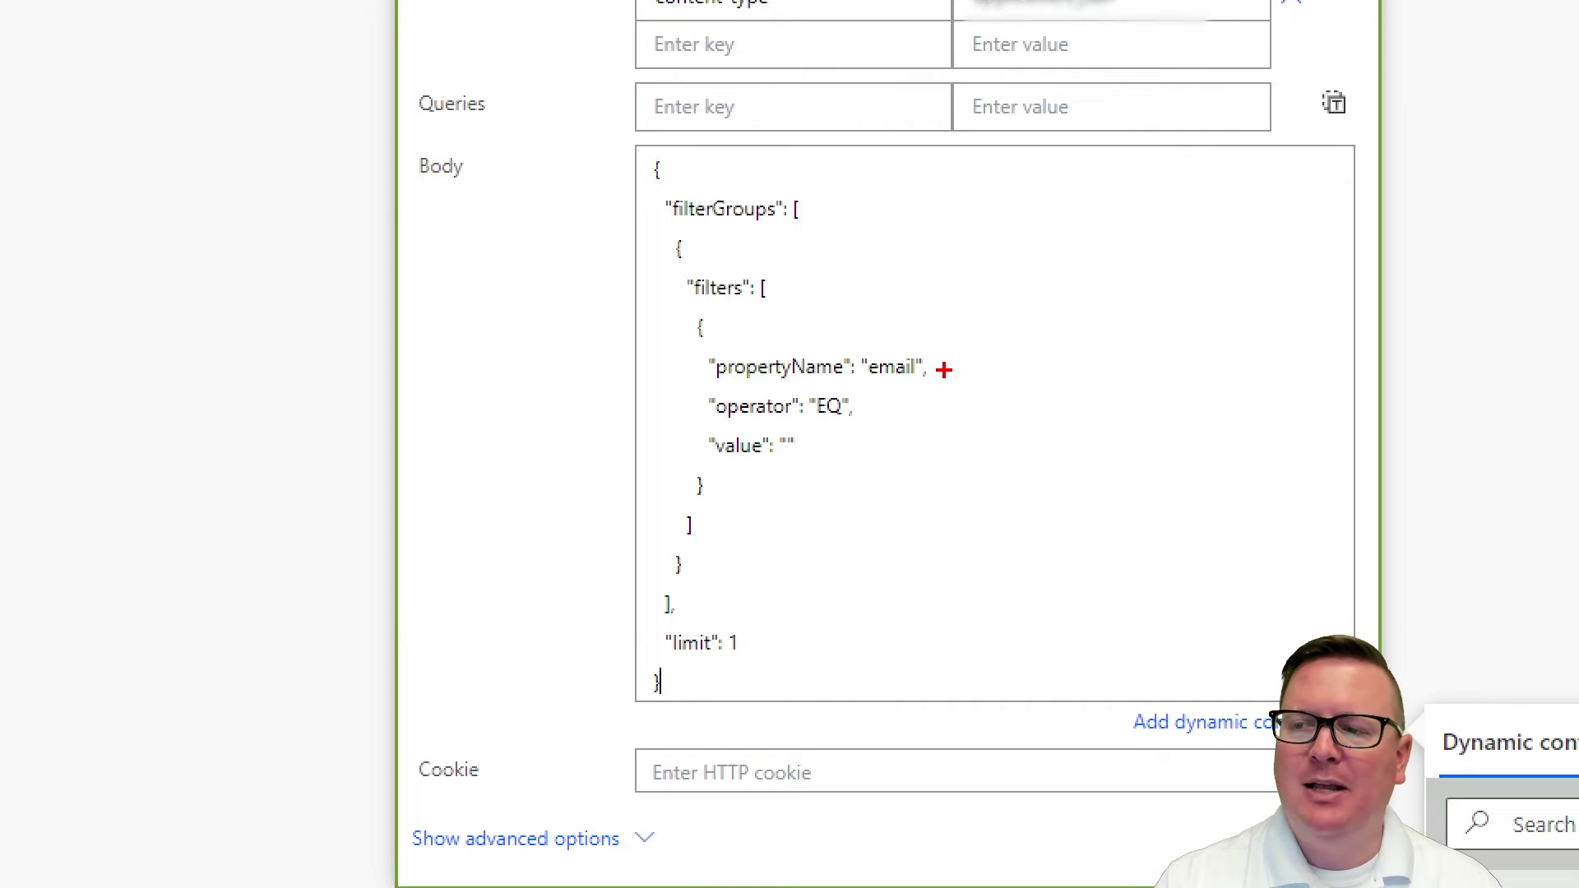
drag(944, 369, 971, 367)
drag(860, 407, 932, 406)
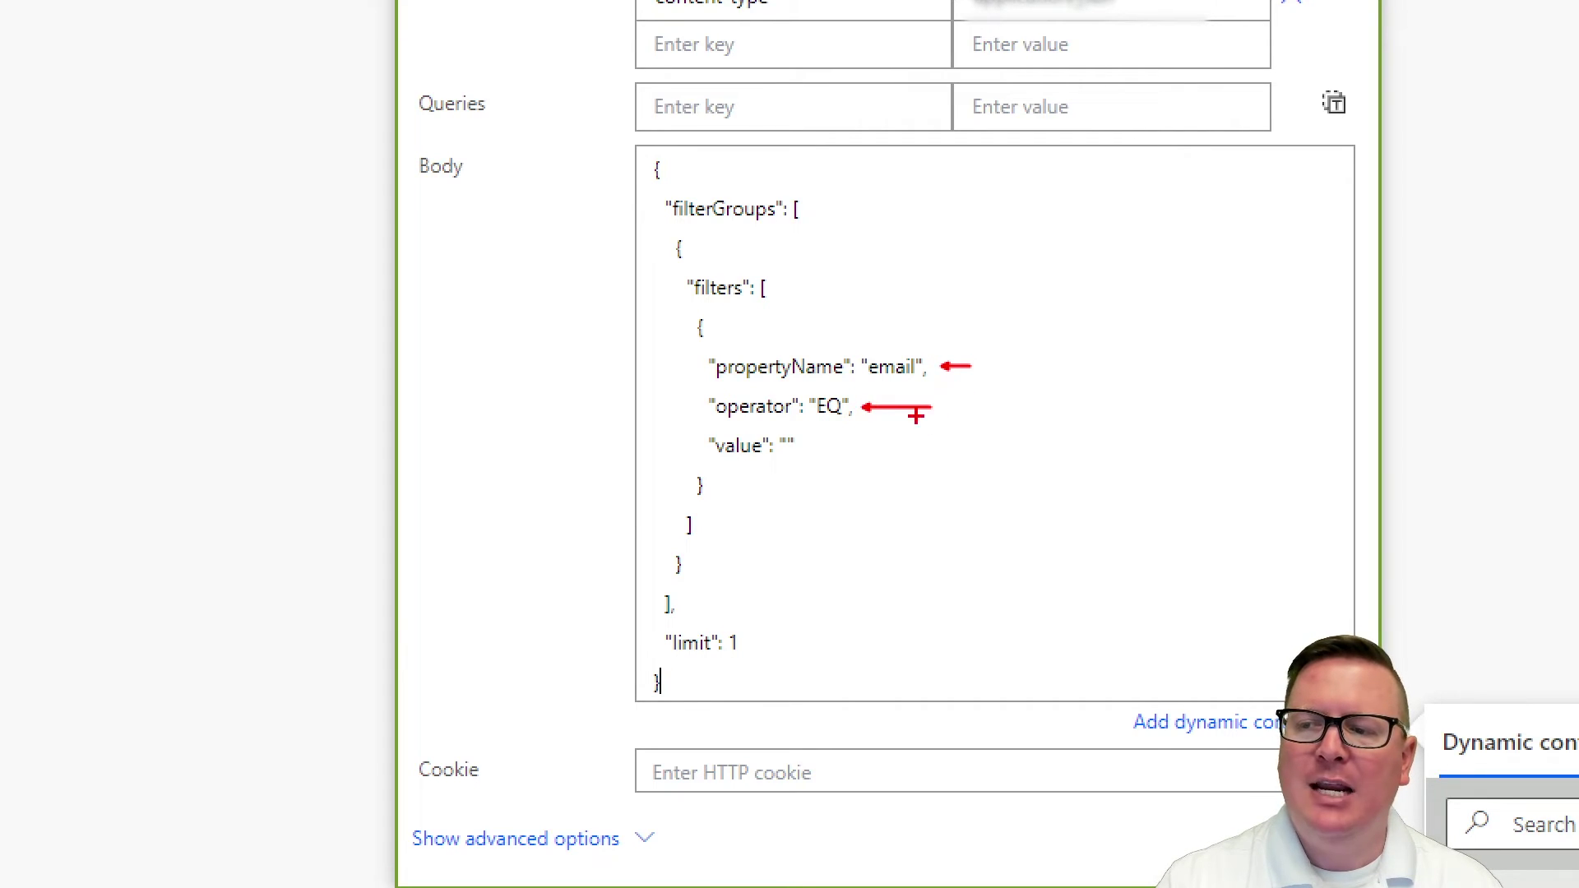
mouse_move(810, 427)
mouse_down()
mouse_move(781, 426)
mouse_move(774, 458)
mouse_move(826, 440)
mouse_move(801, 438)
mouse_up()
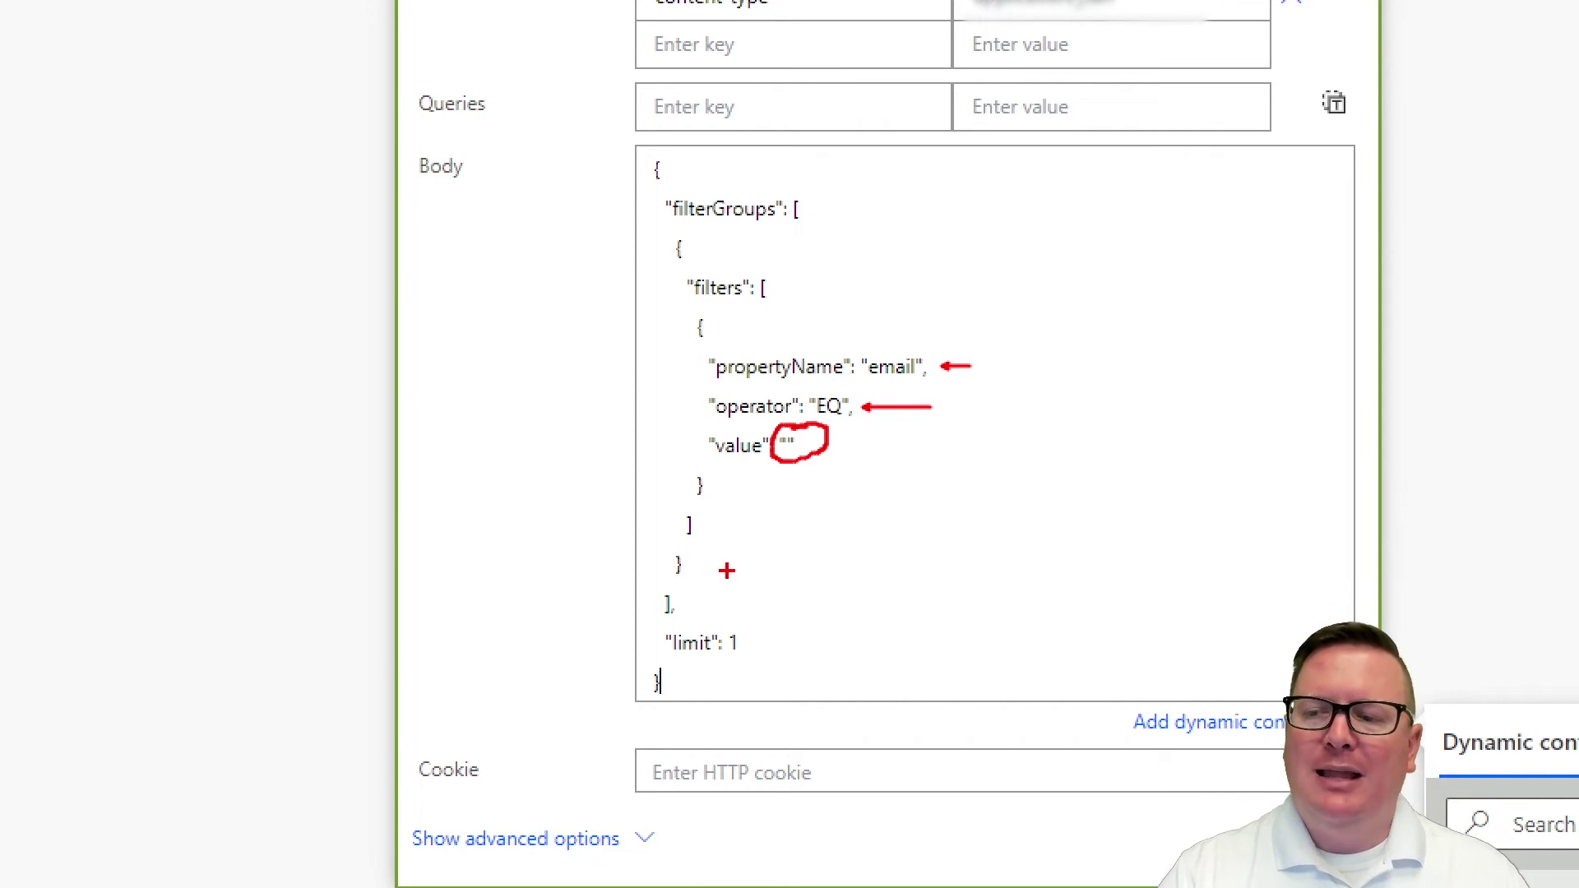
drag(751, 646, 851, 646)
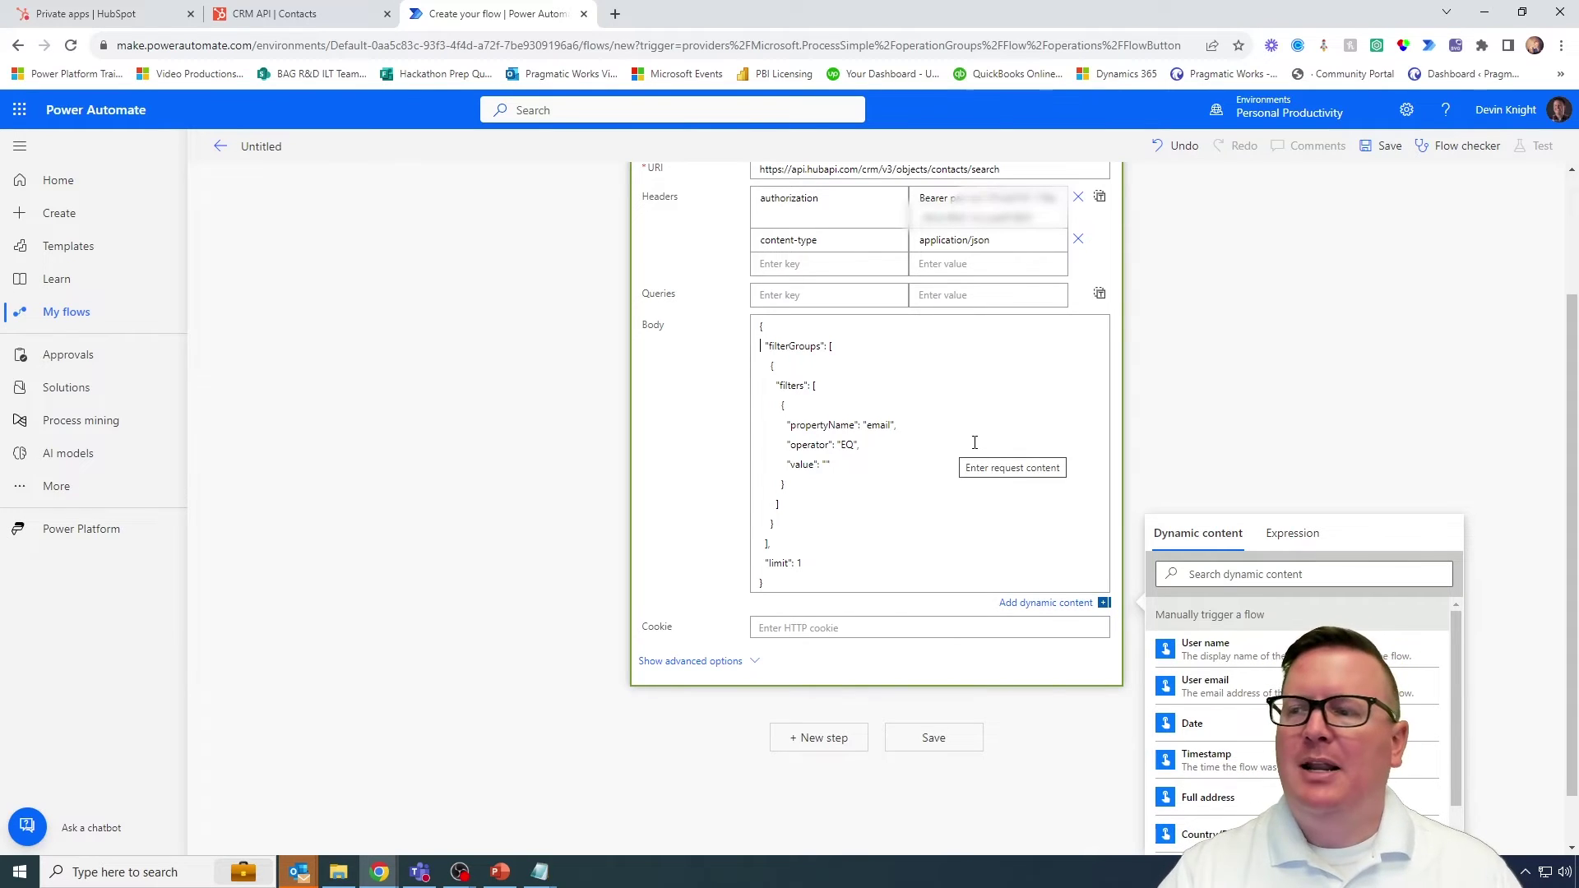
scroll(974, 443, up, 2)
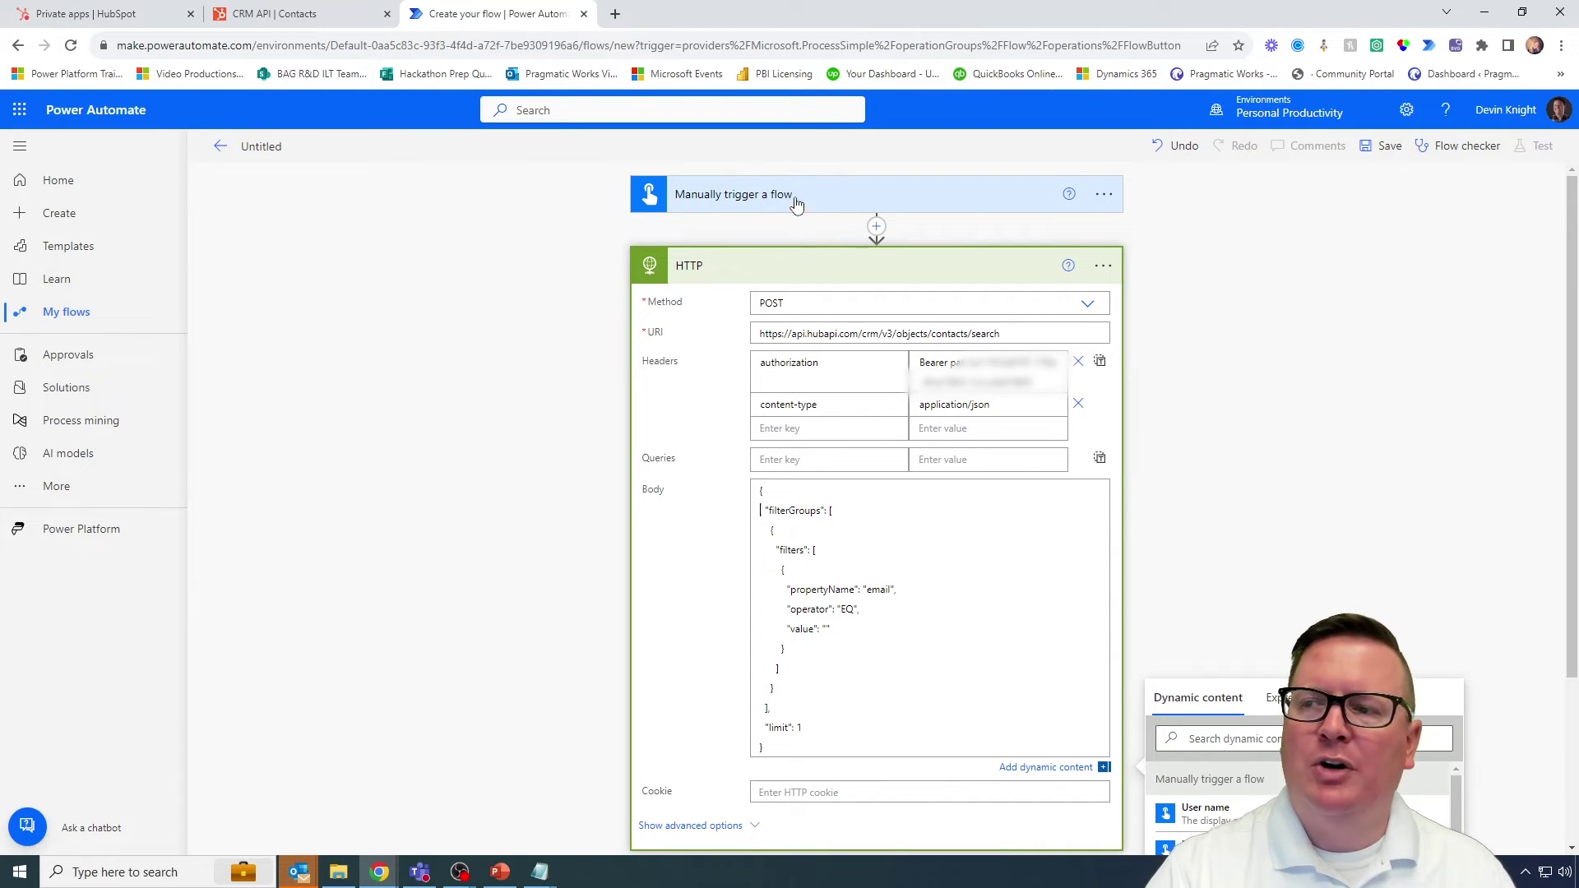
Step: Insert an Initialize variable action above the HTTP step
click(877, 228)
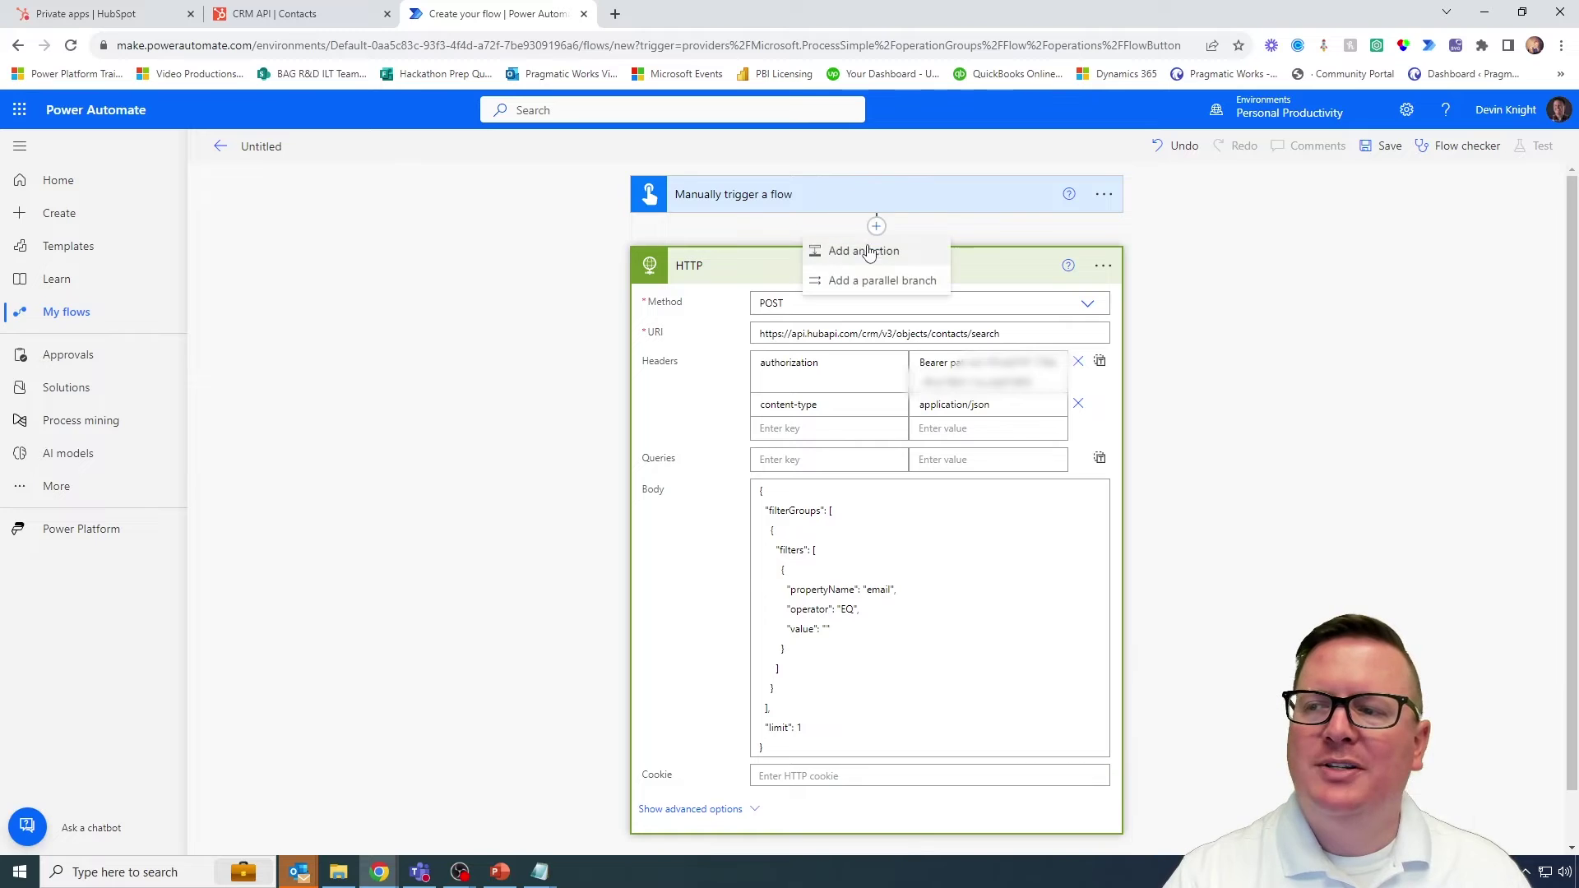
click(868, 251)
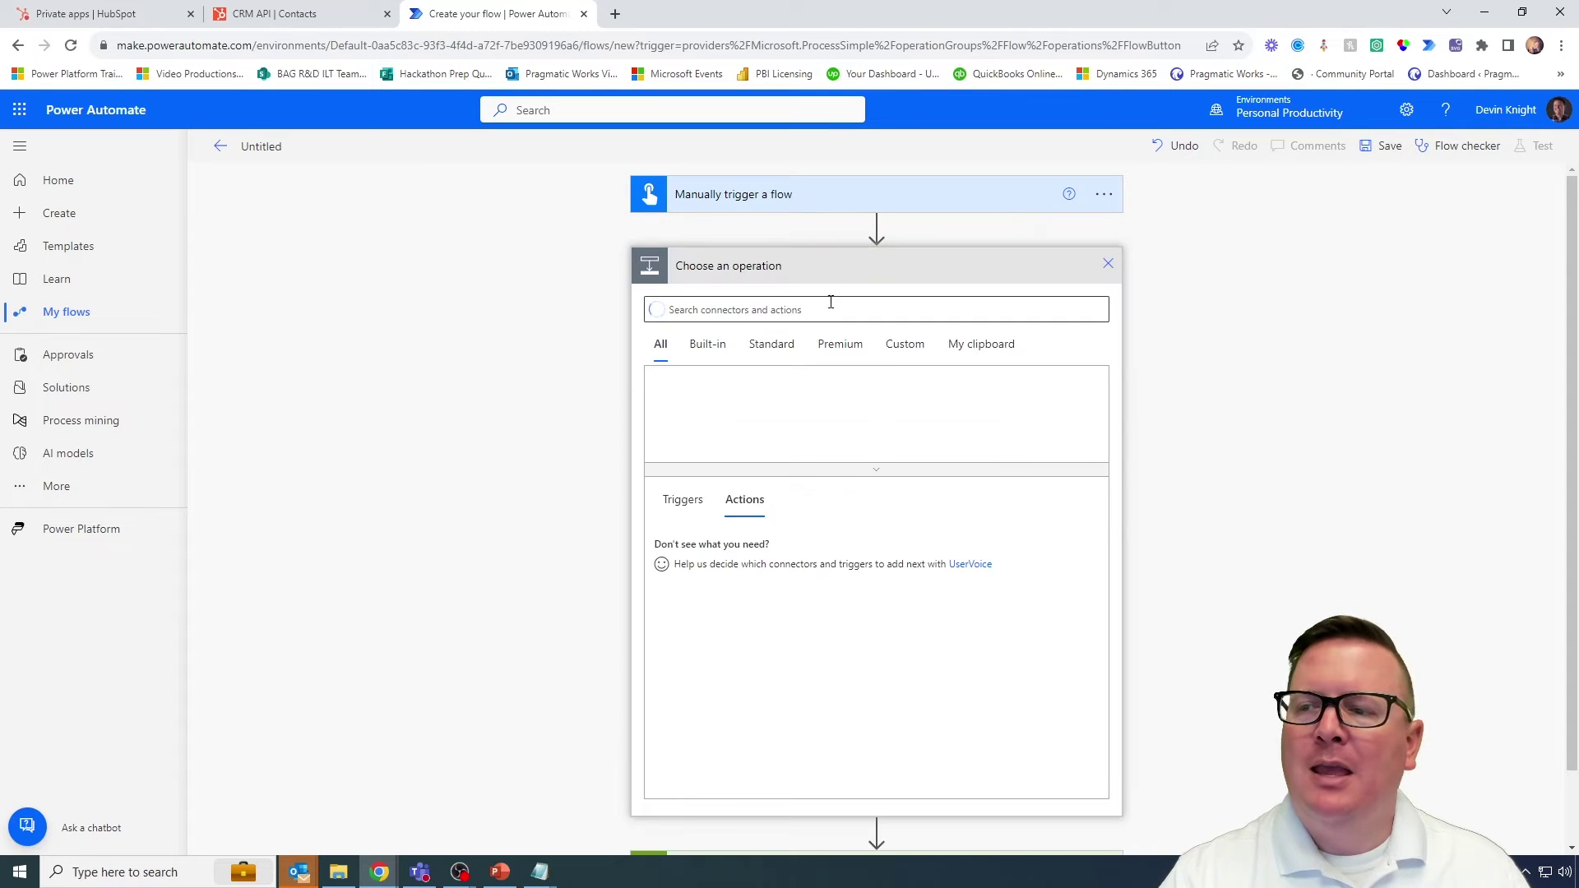
text(i)
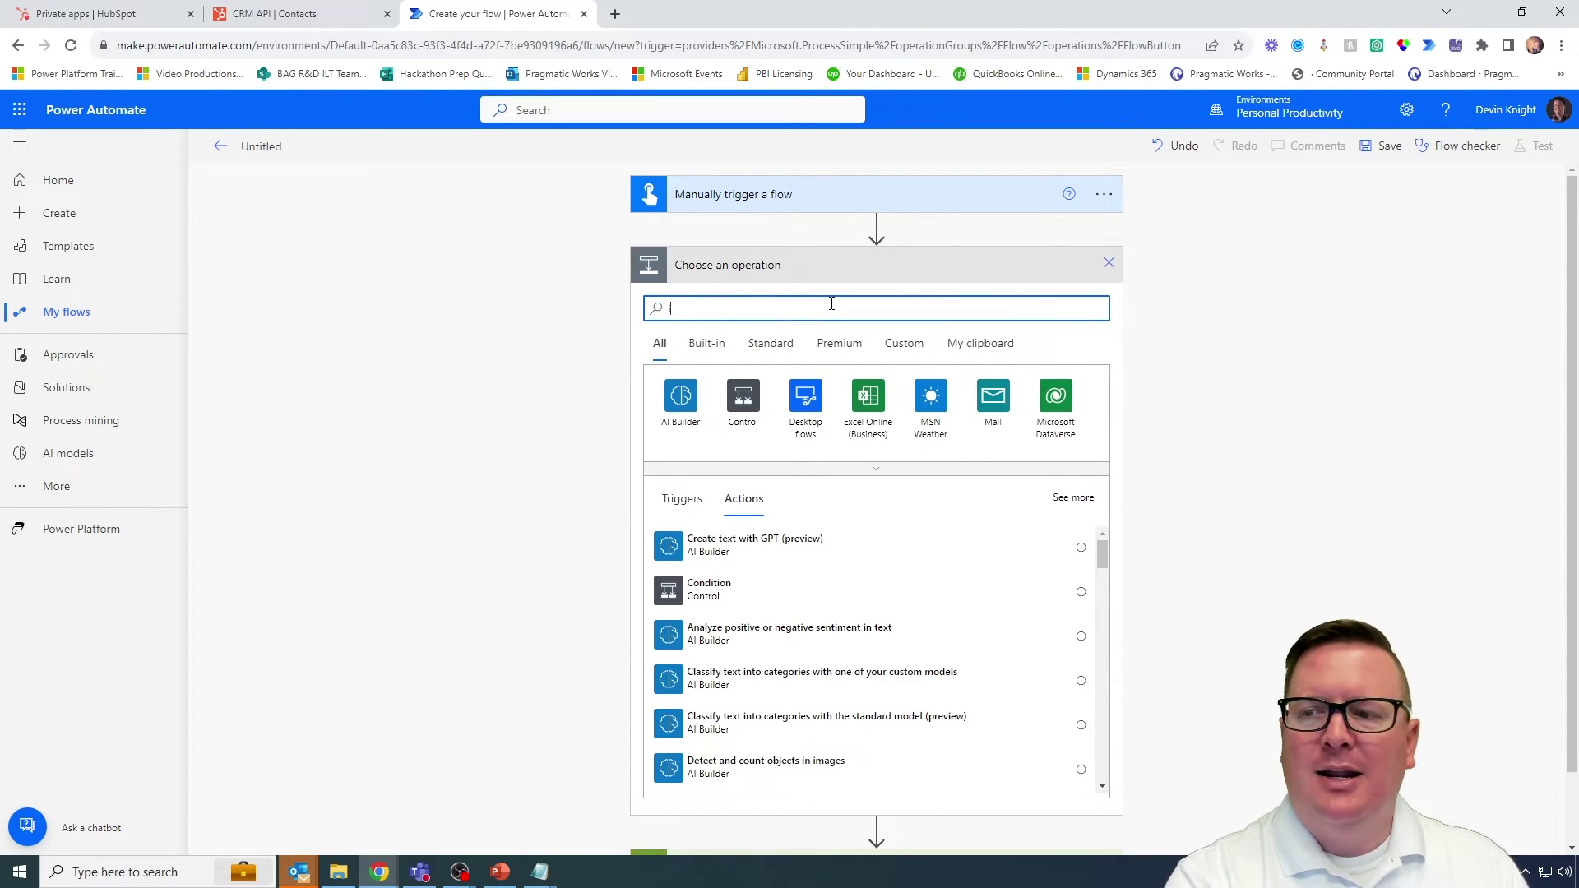
text(nitalize)
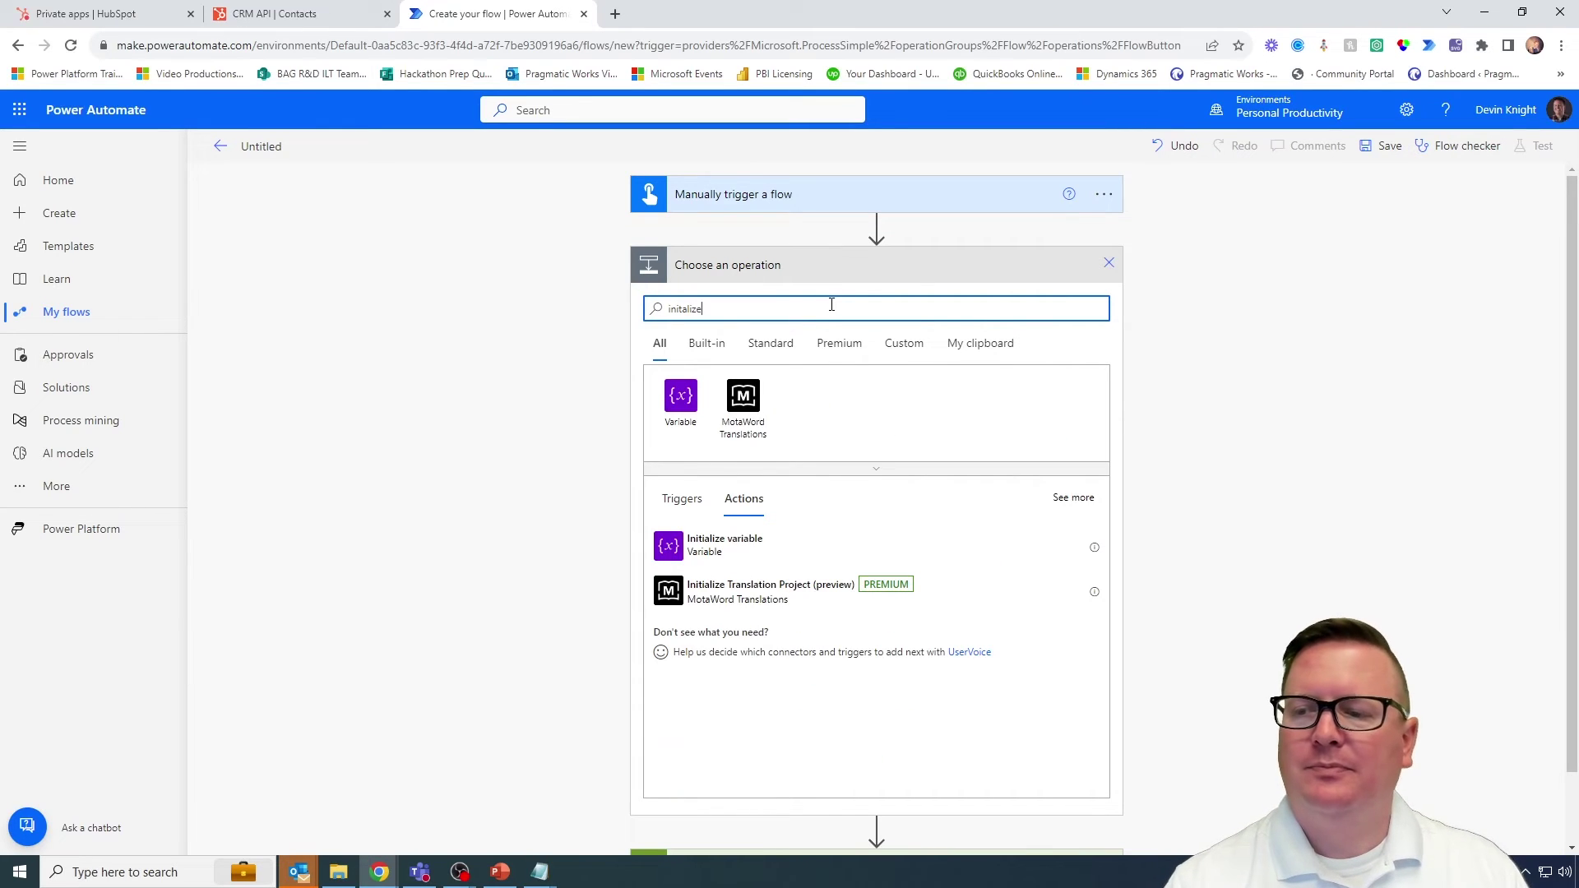
click(789, 543)
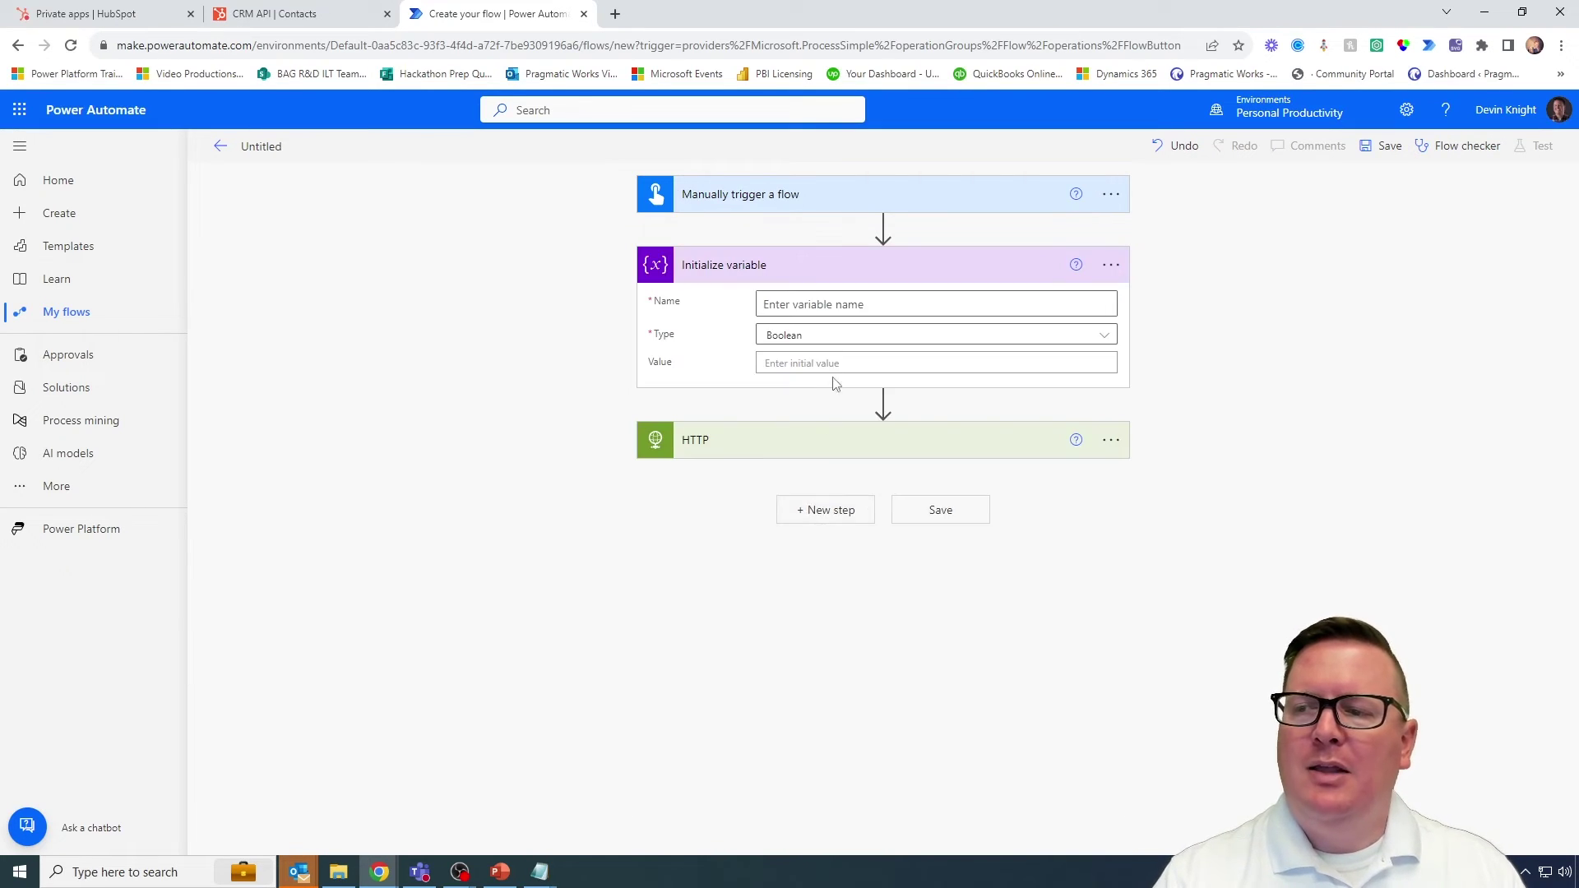
Step: Name the variable strEmailAddress, type String, and enter the contact's e-mail address as its value
click(856, 304)
text(str)
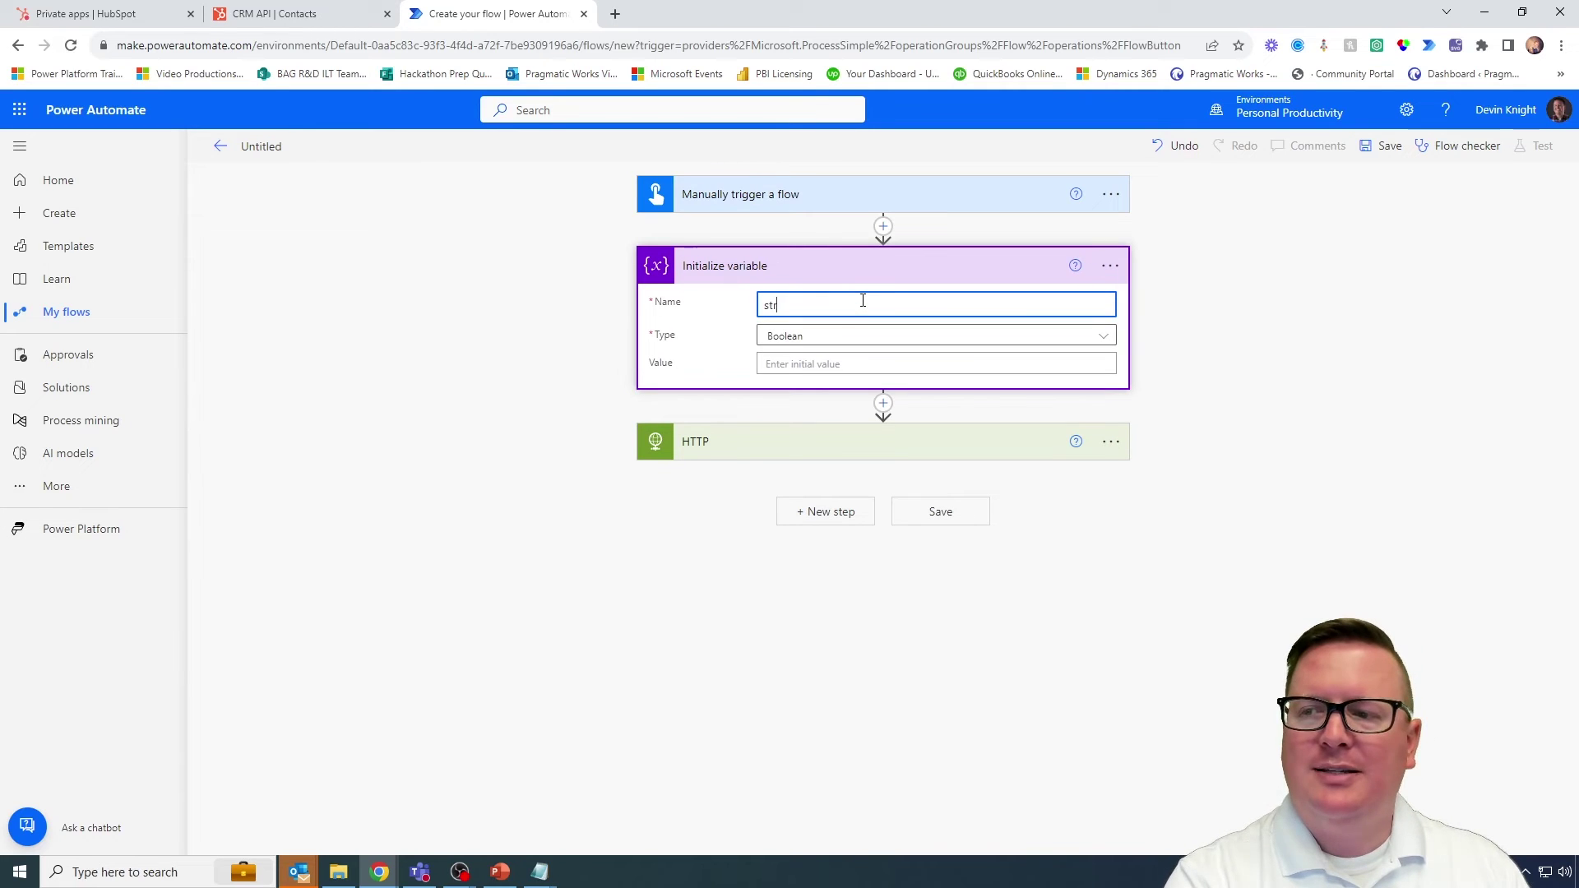
text(Em)
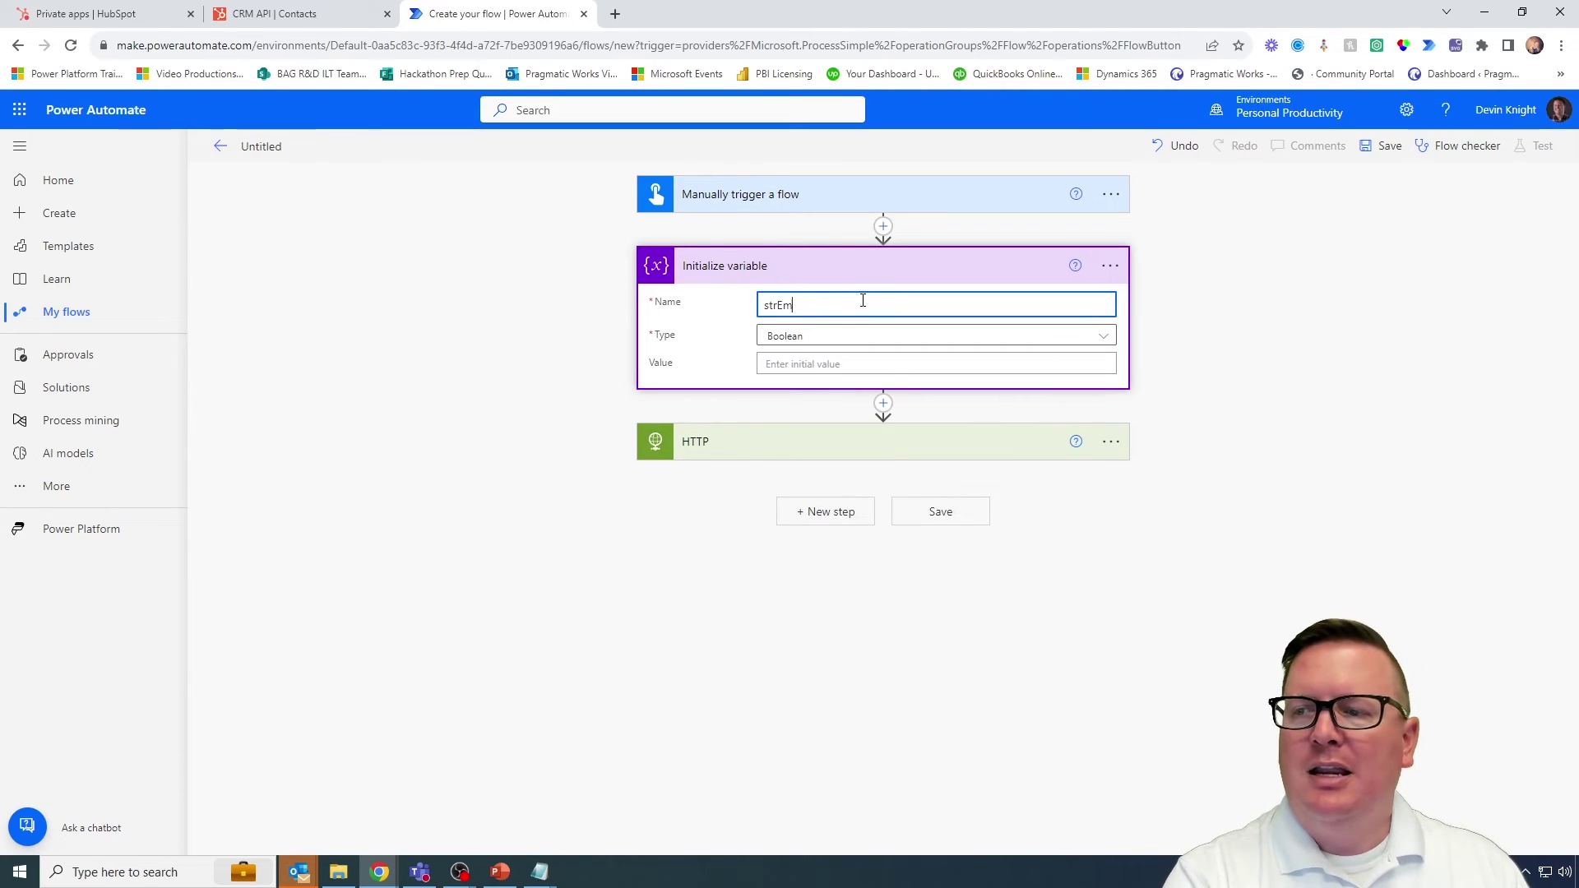
text(ailAddress)
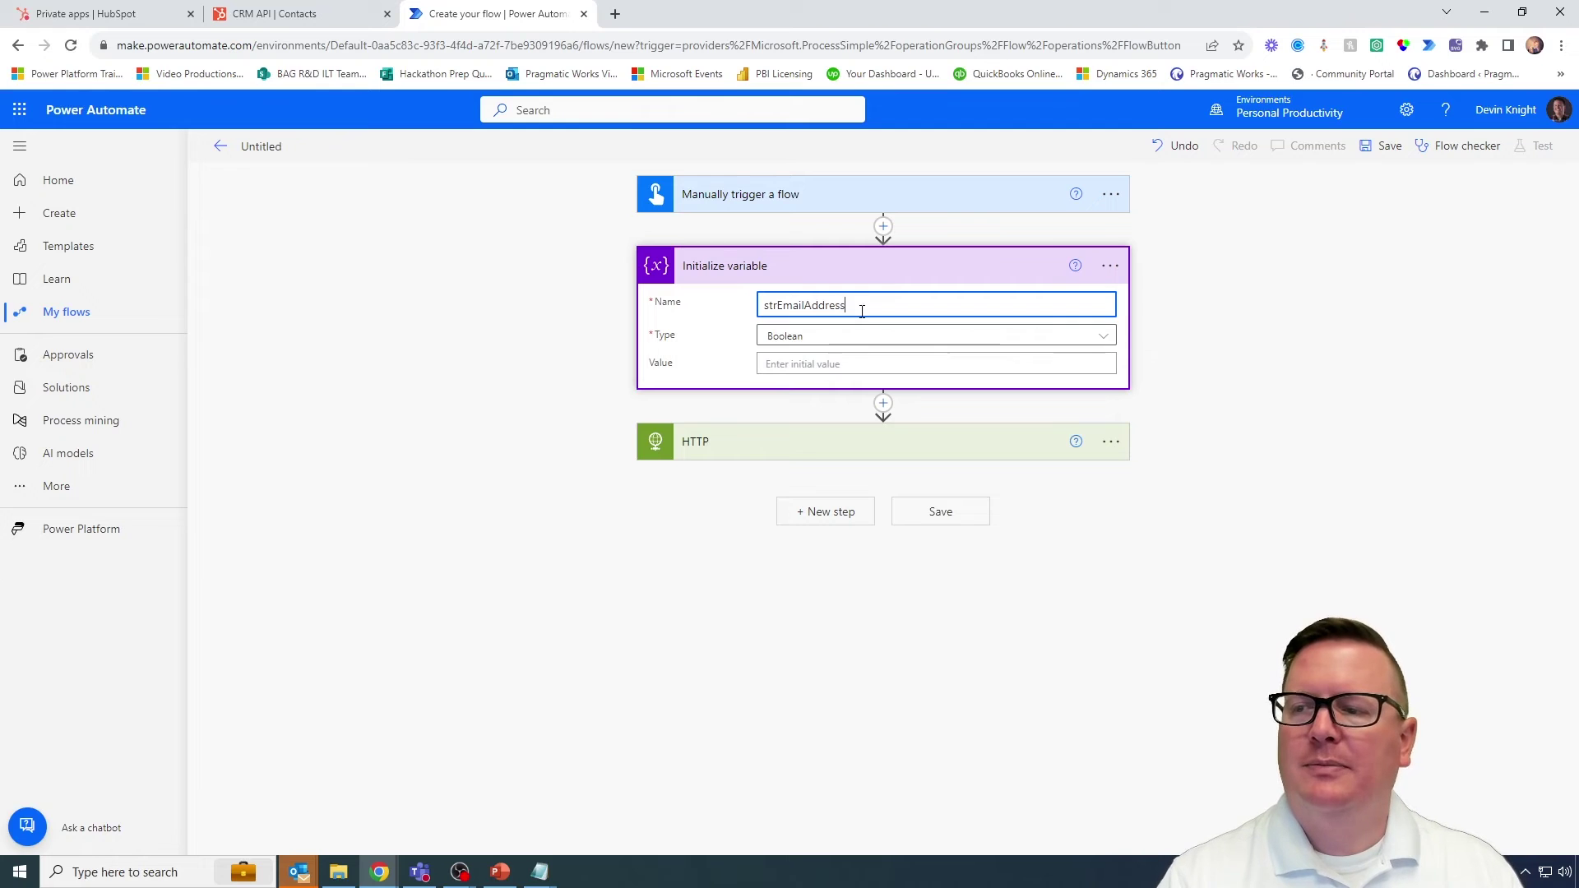
click(870, 341)
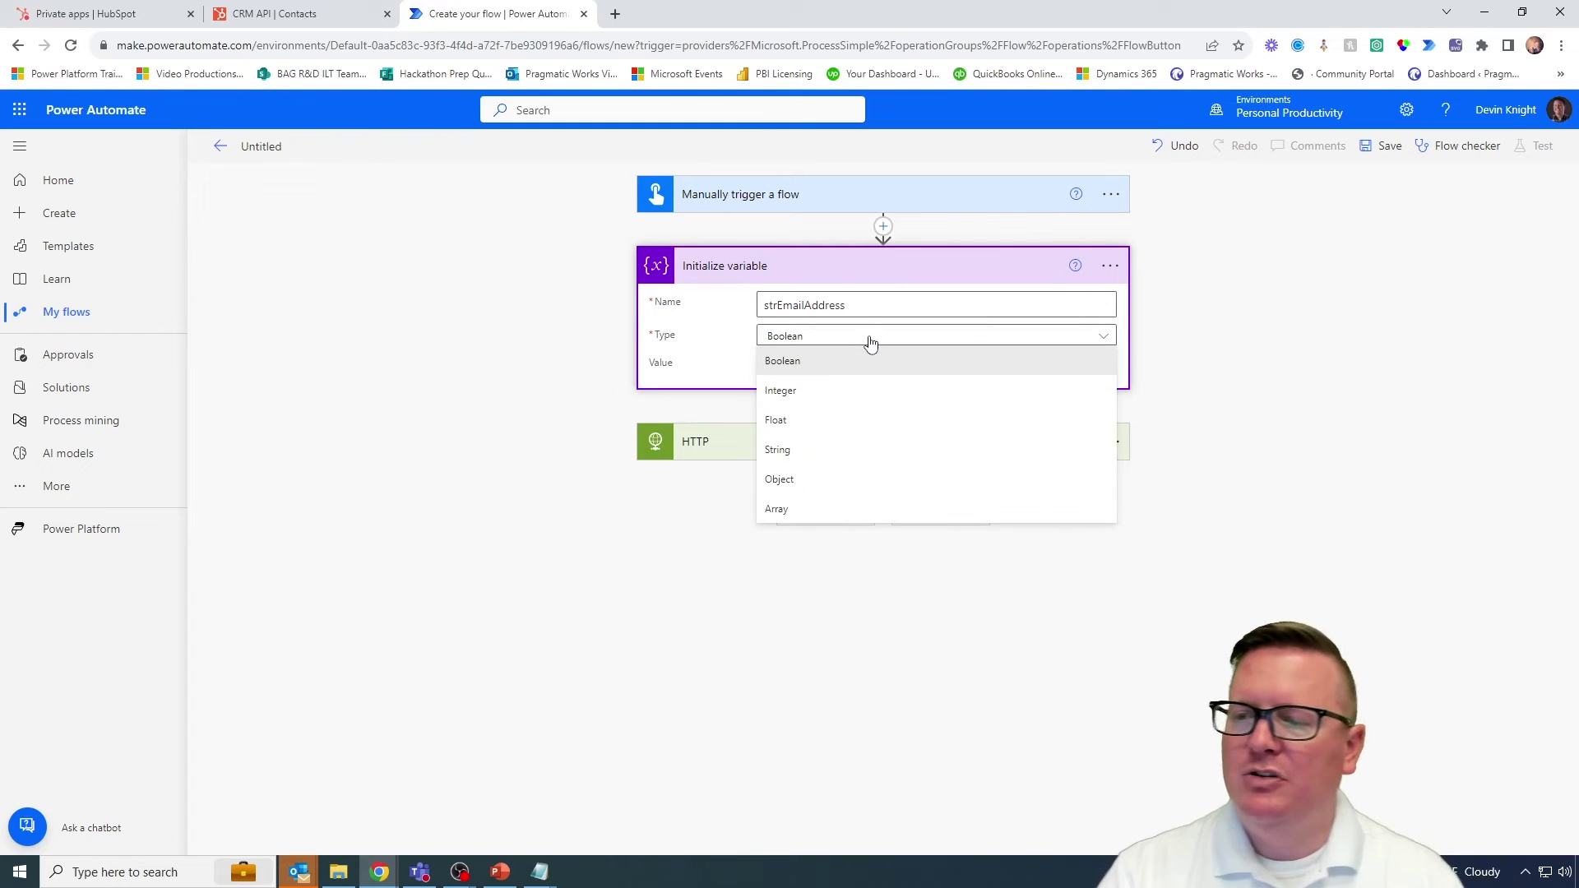
click(815, 463)
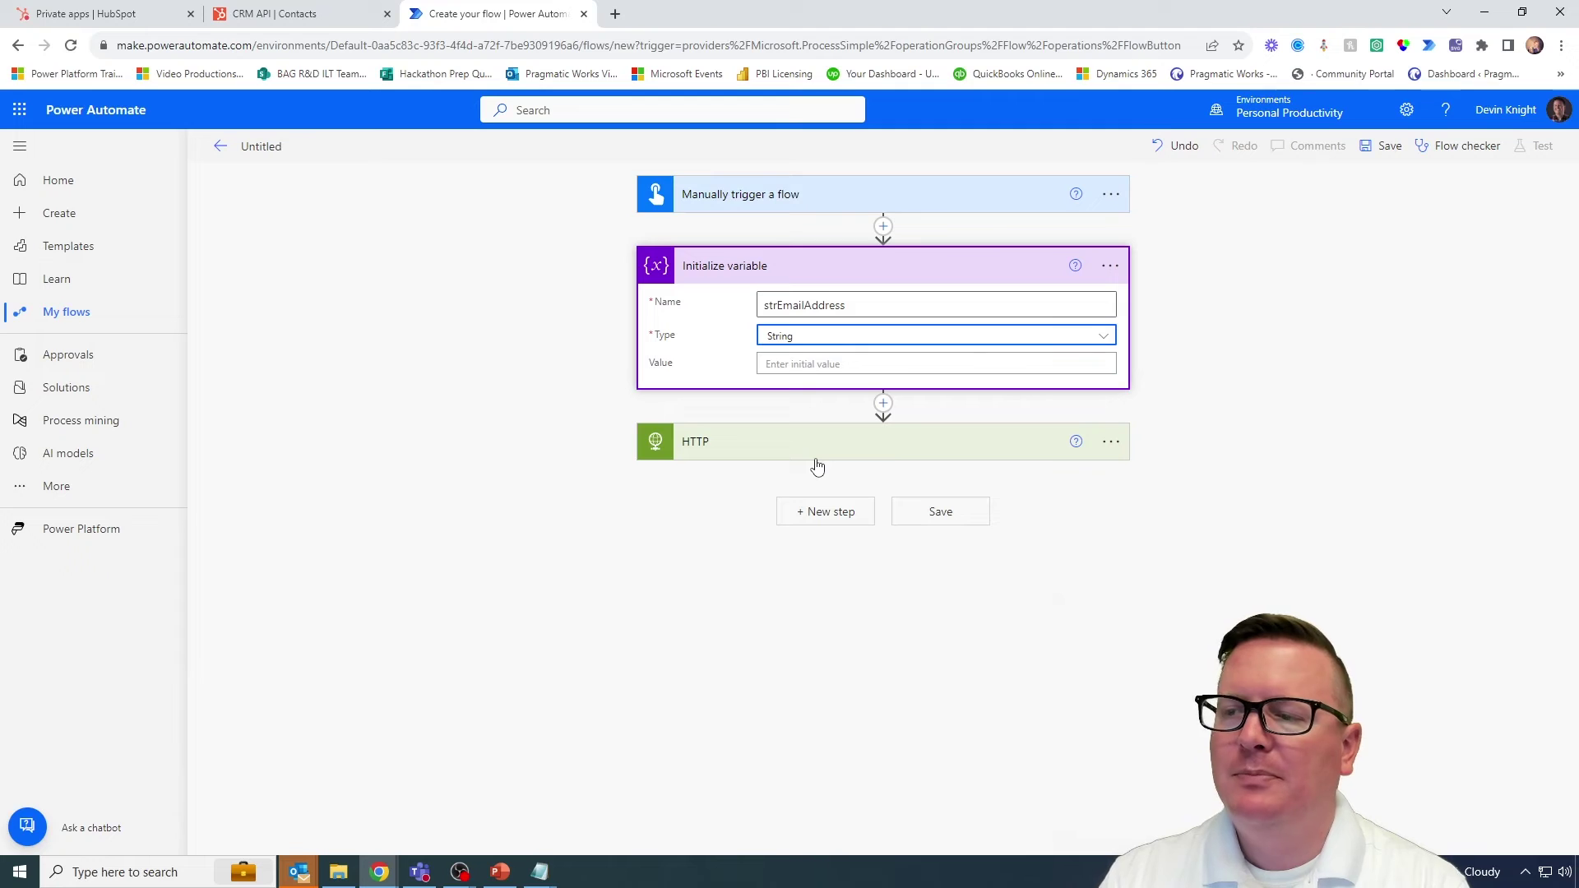
click(804, 365)
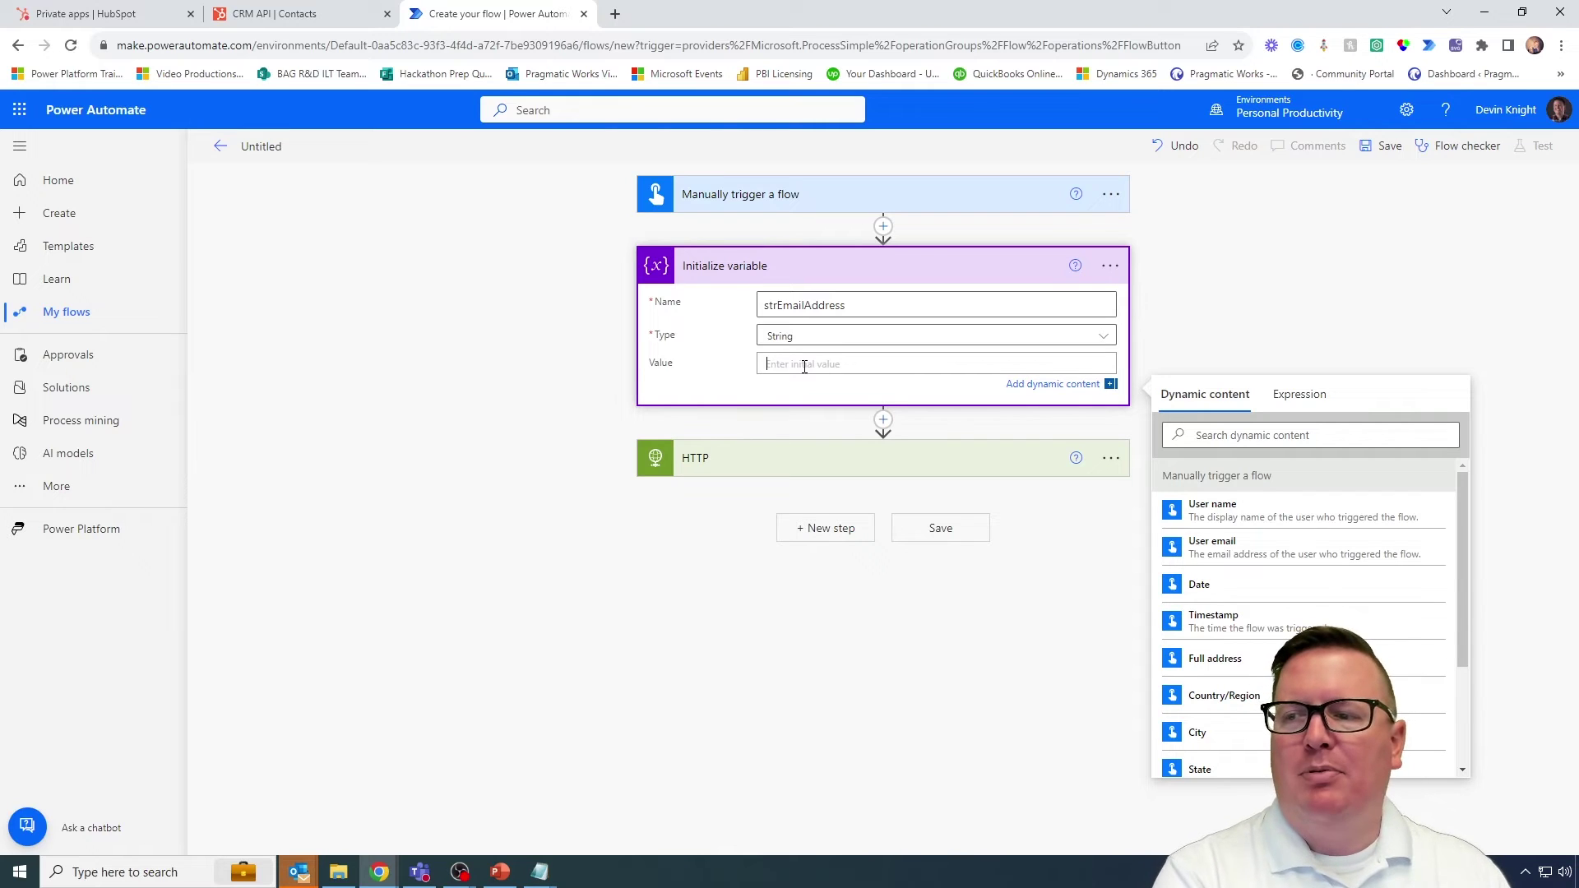
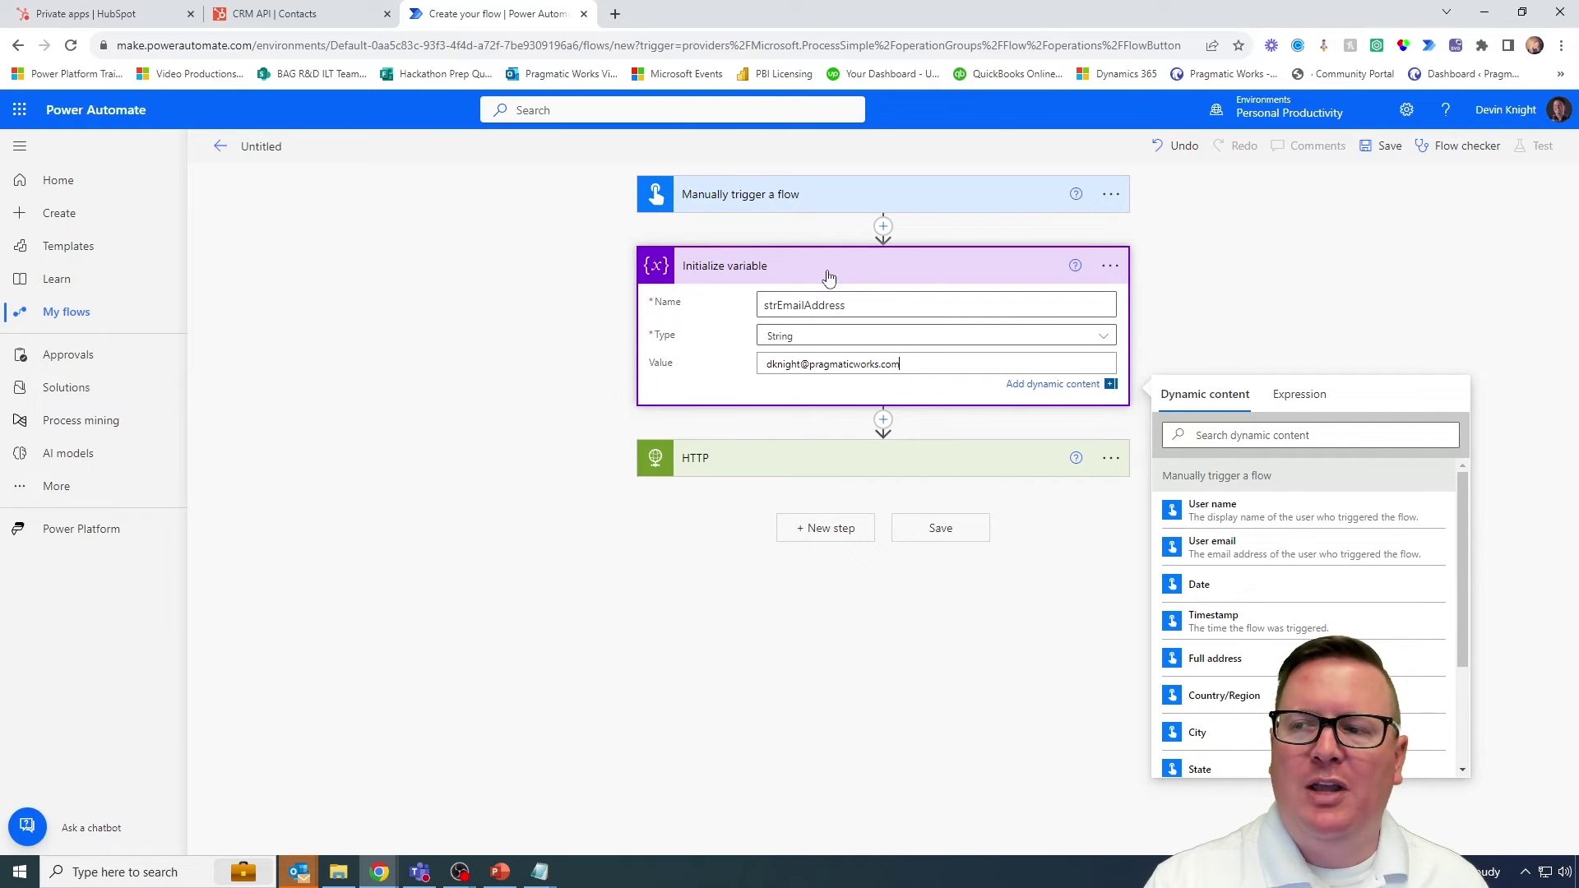
Step: Rename the variable step to 'Initialize variable - strEmailAddress', fixing the typo
click(1109, 268)
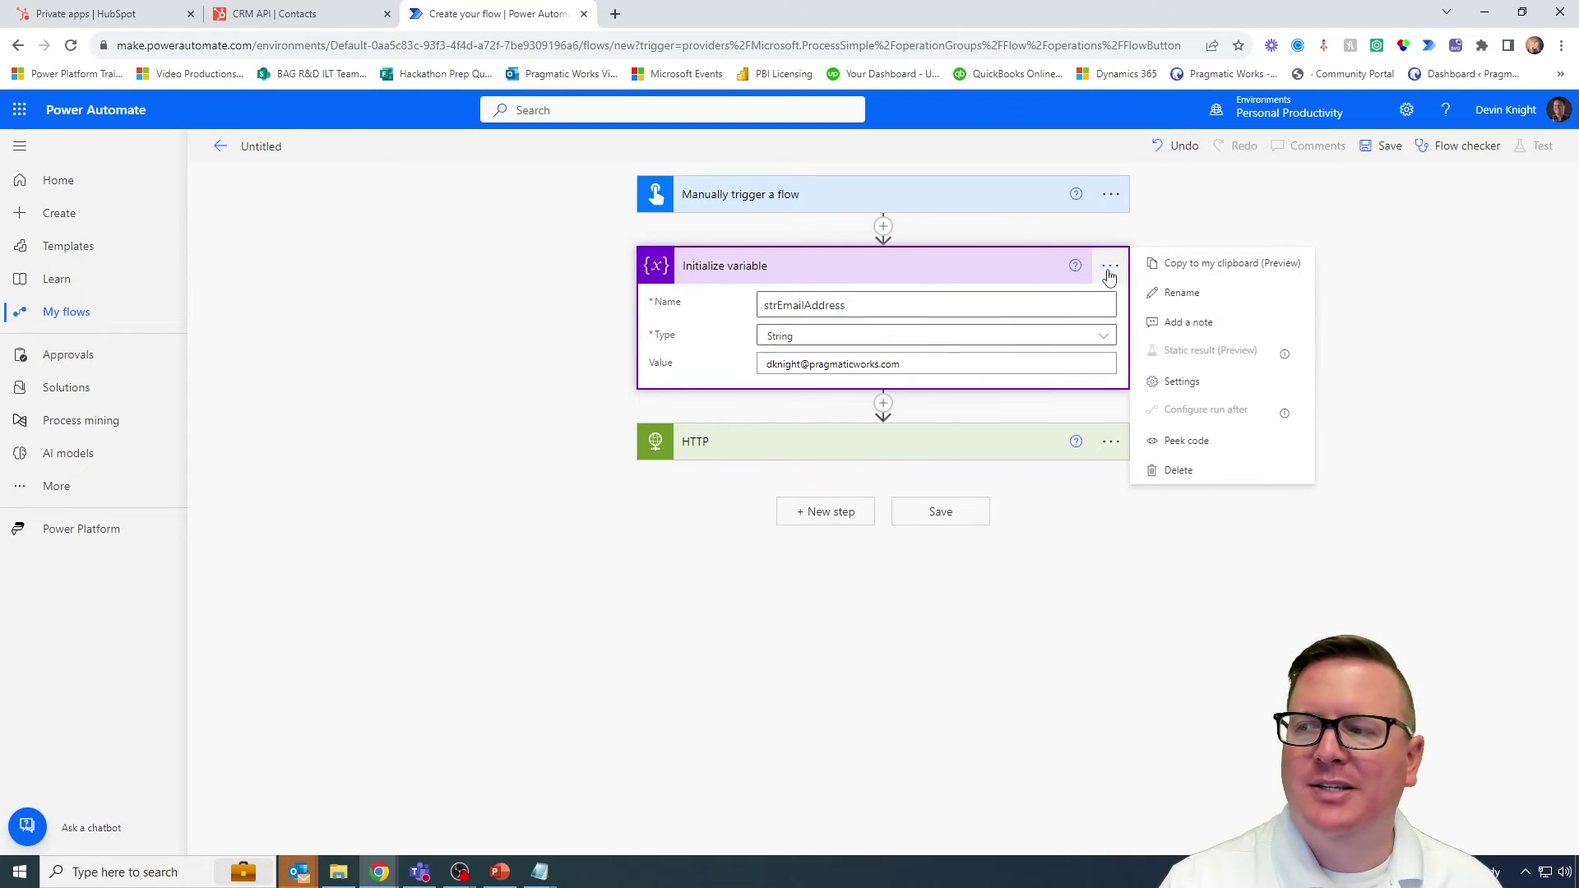
click(1178, 302)
click(853, 268)
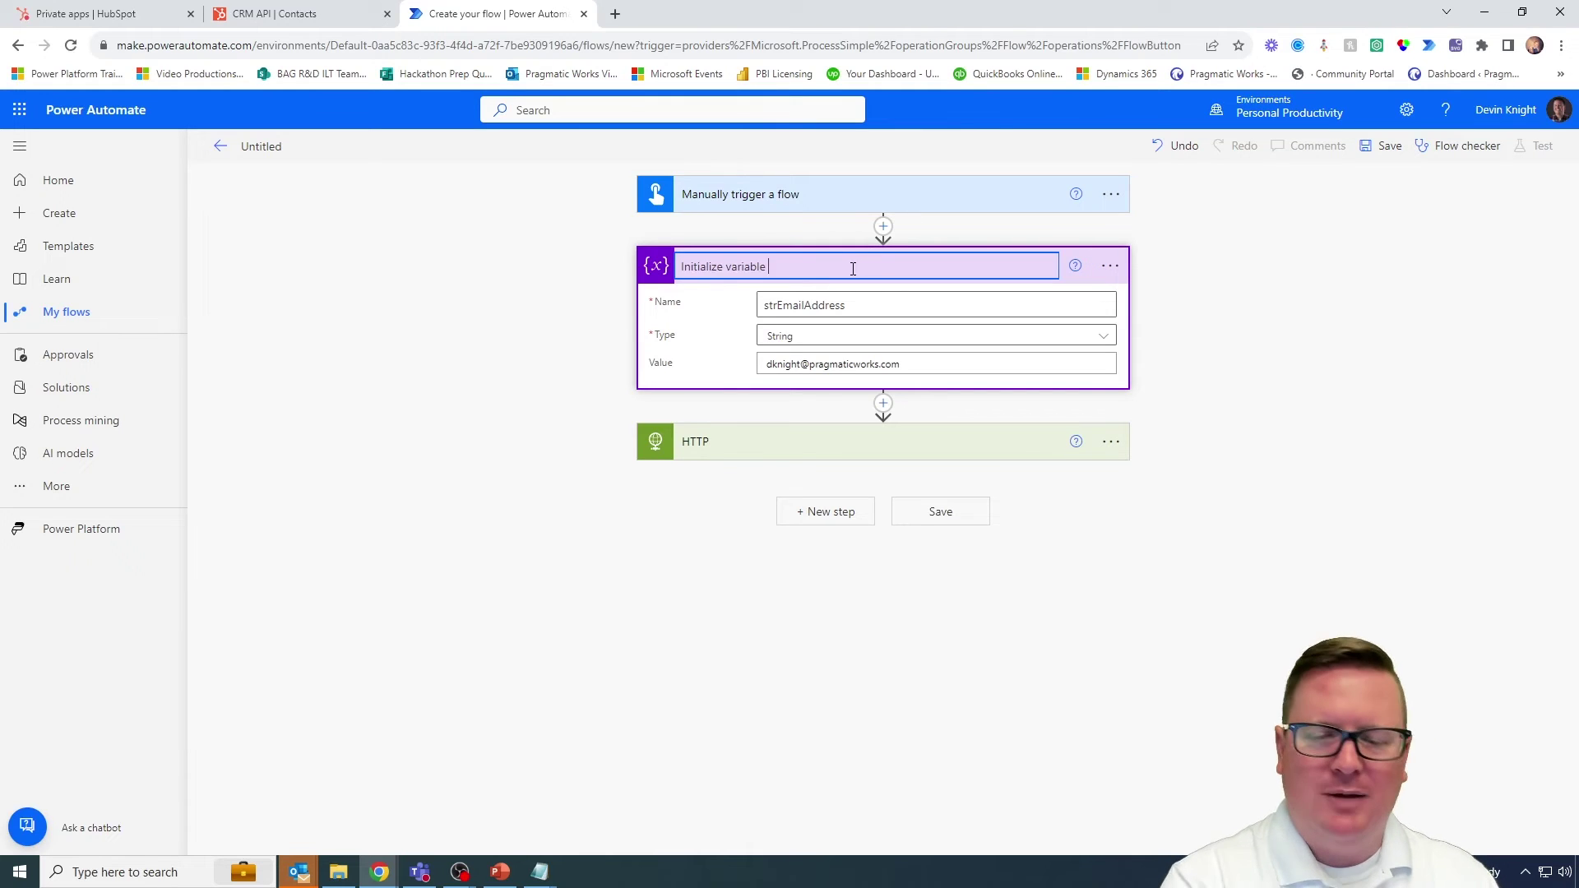
text(- strEmai)
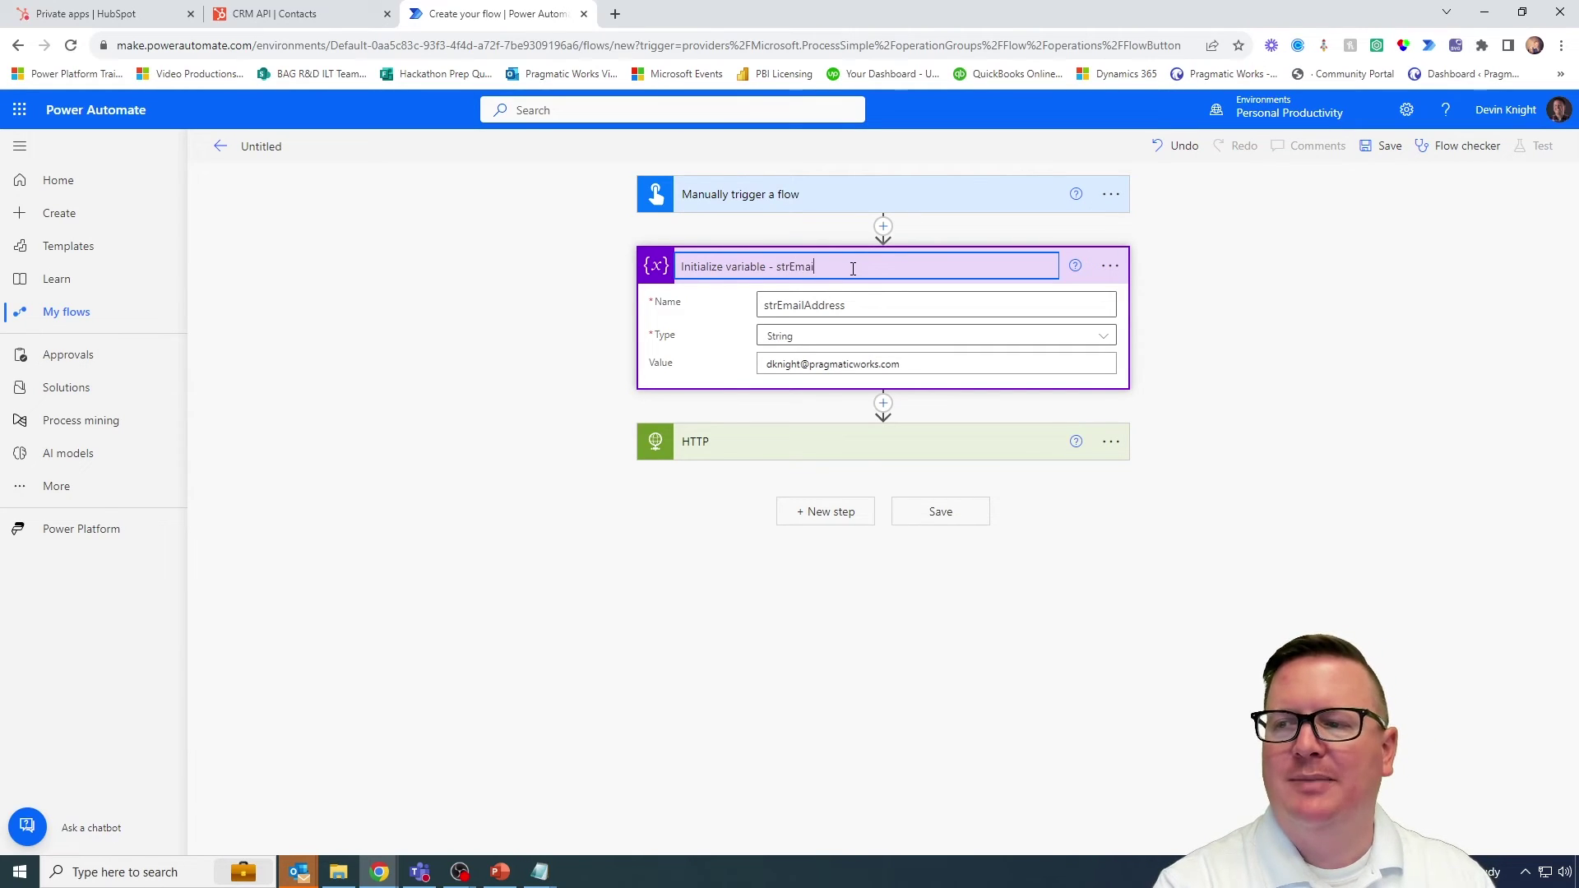
text(lAdrees)
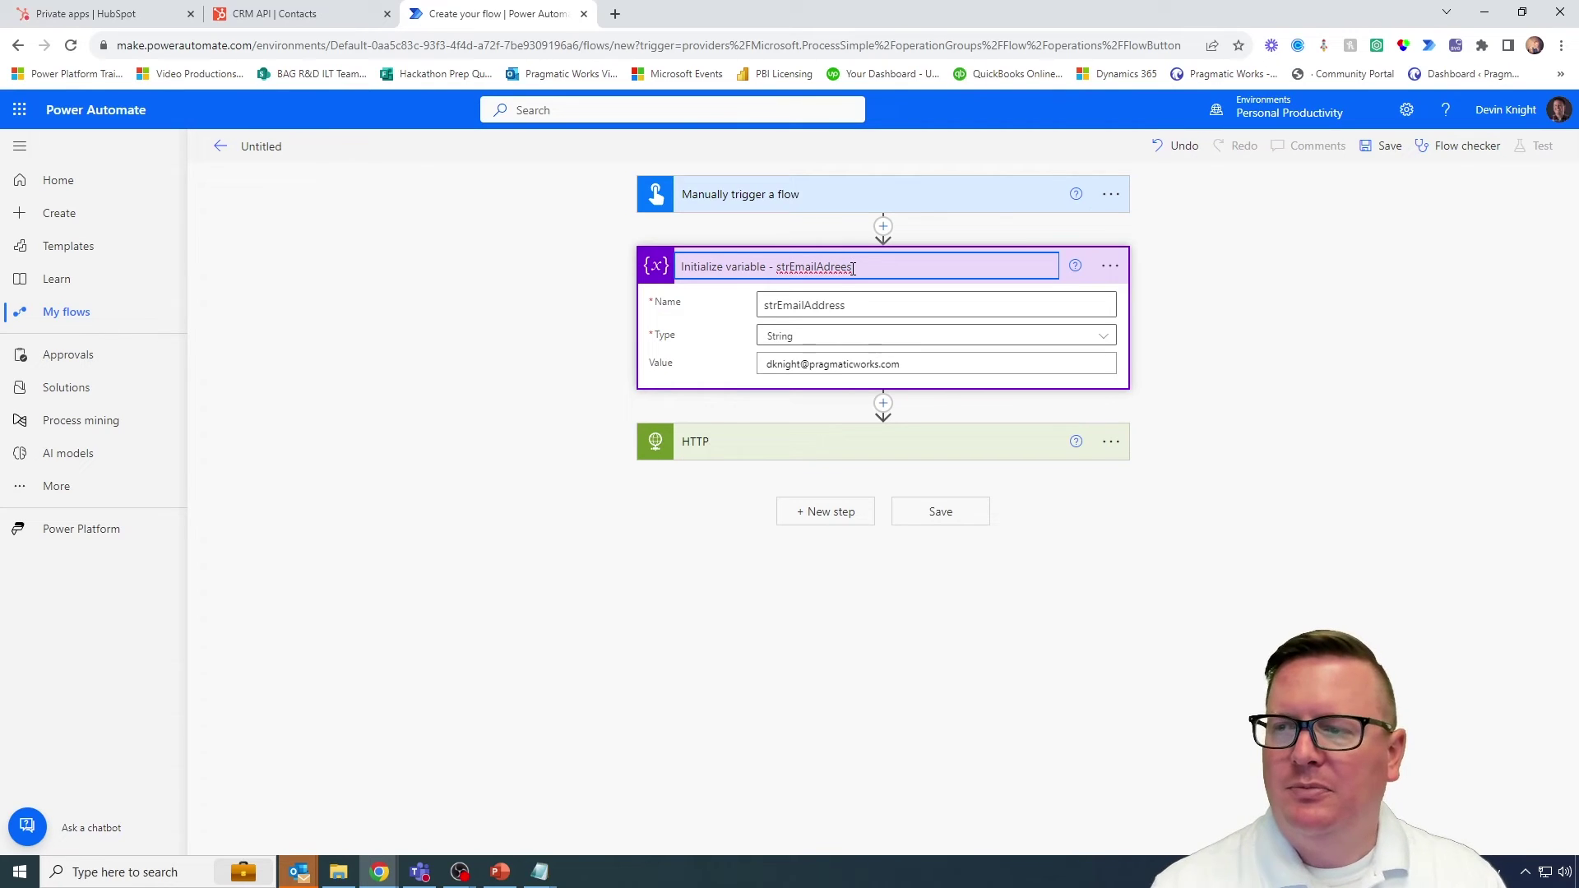
key(BackSpace)
key(BackSpace)
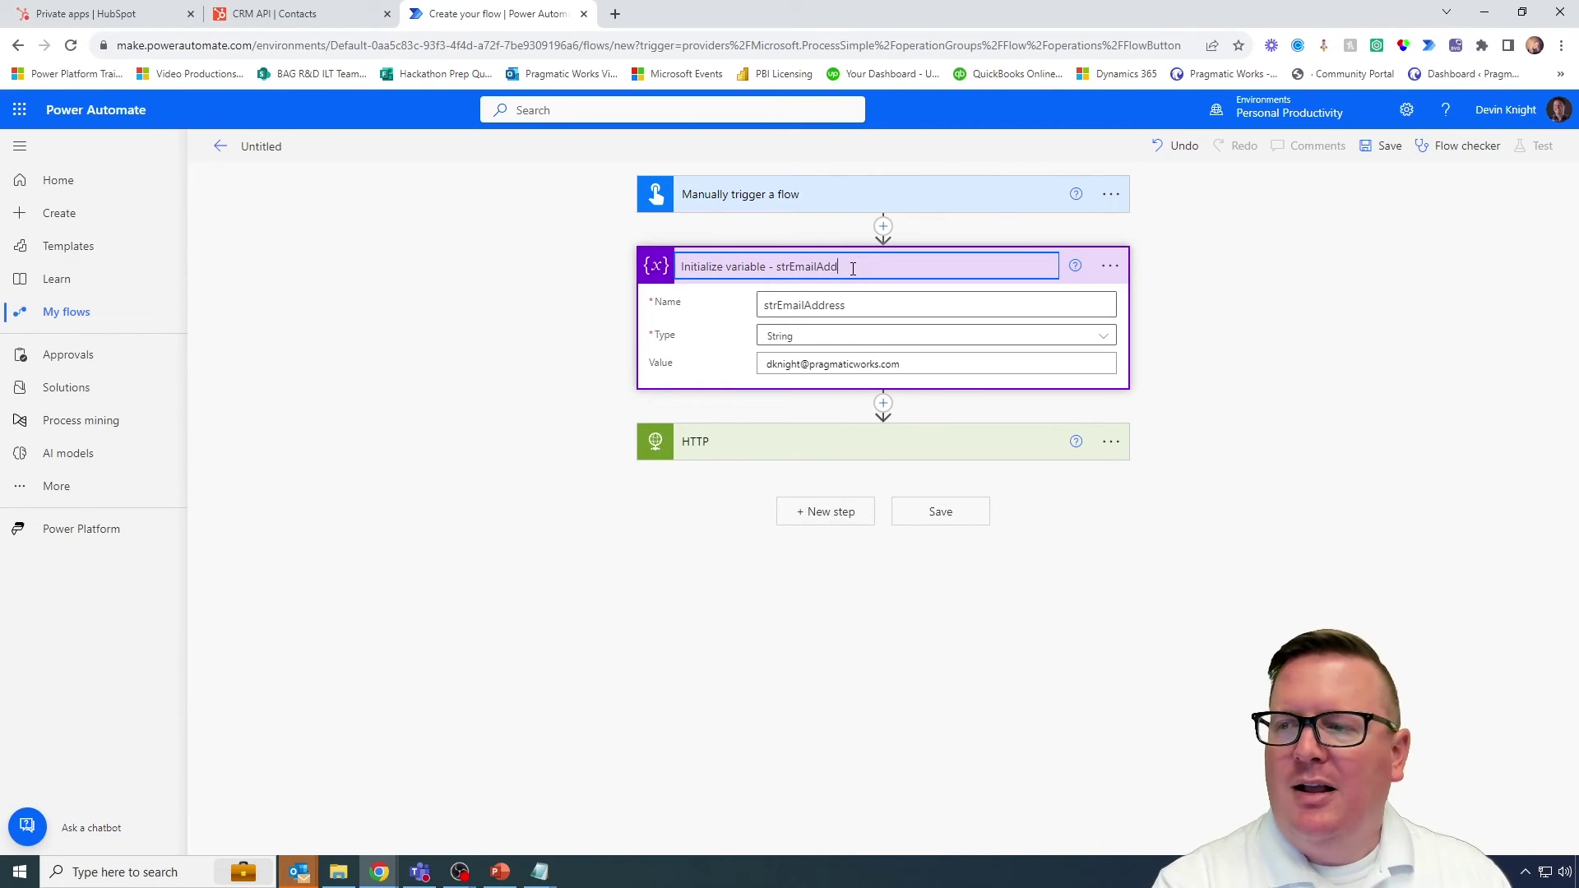
text(ress)
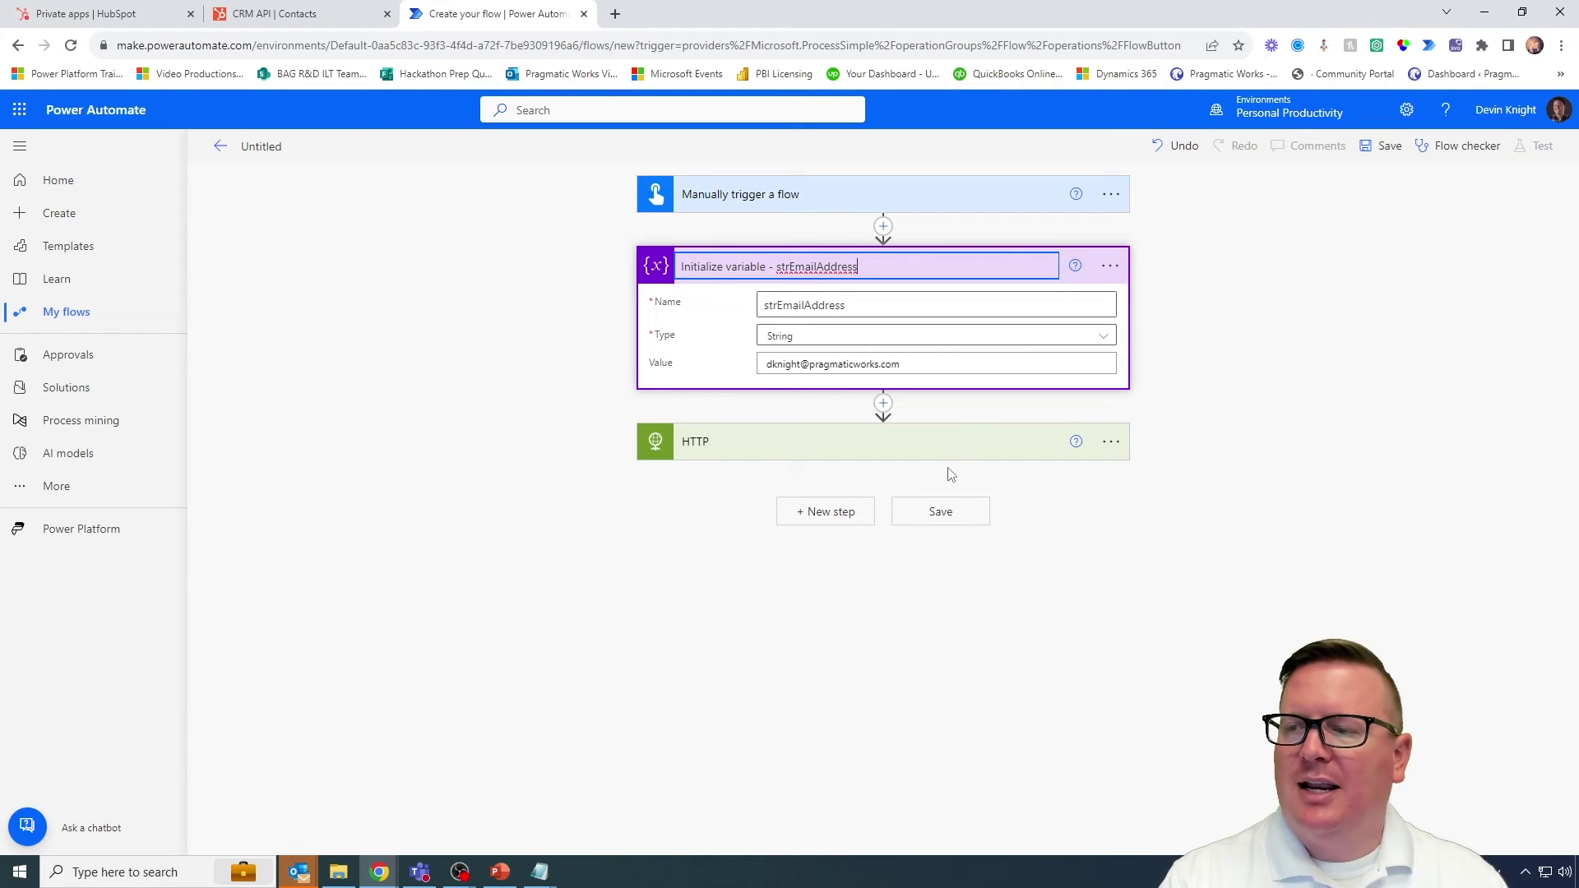
Step: Rename the HTTP step to 'HTTP - Search for Contact'
click(945, 442)
click(1110, 441)
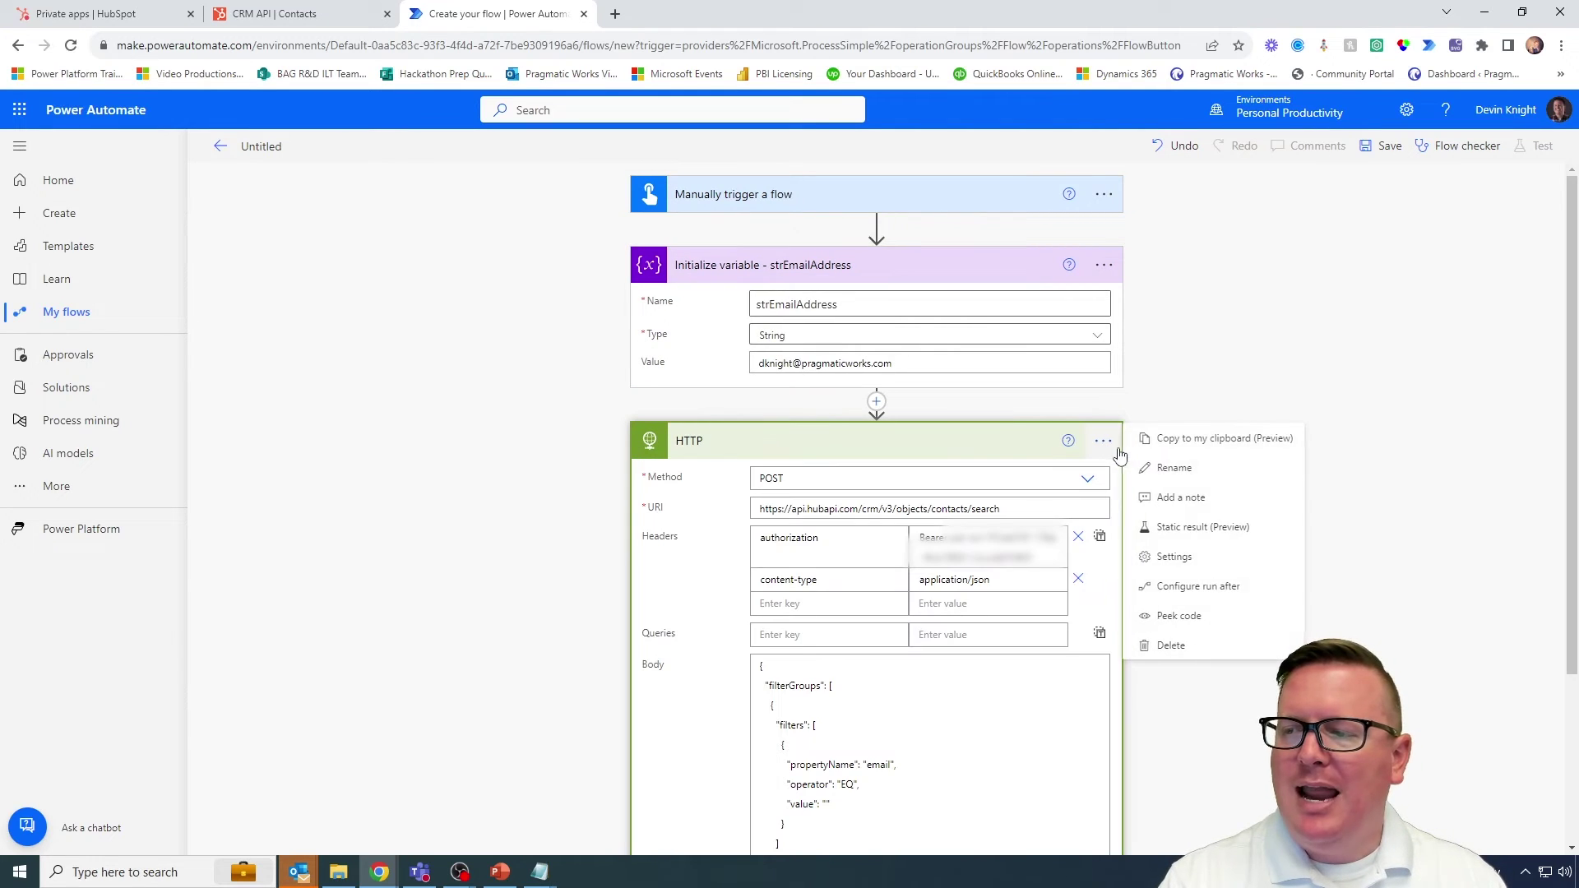
click(1158, 483)
click(811, 445)
text(-p)
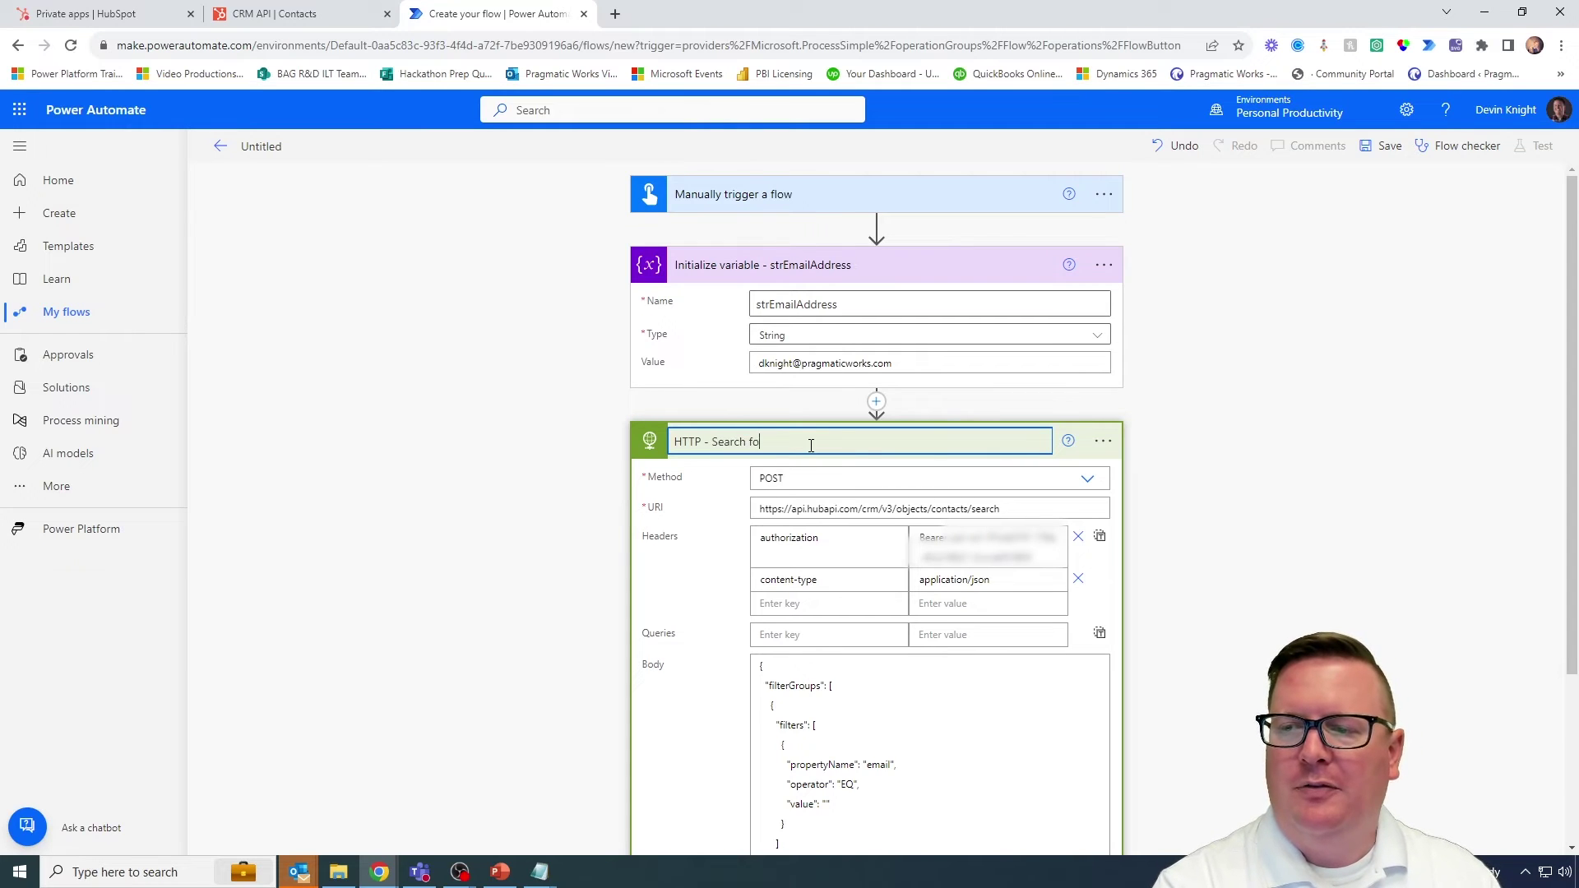
key(Return)
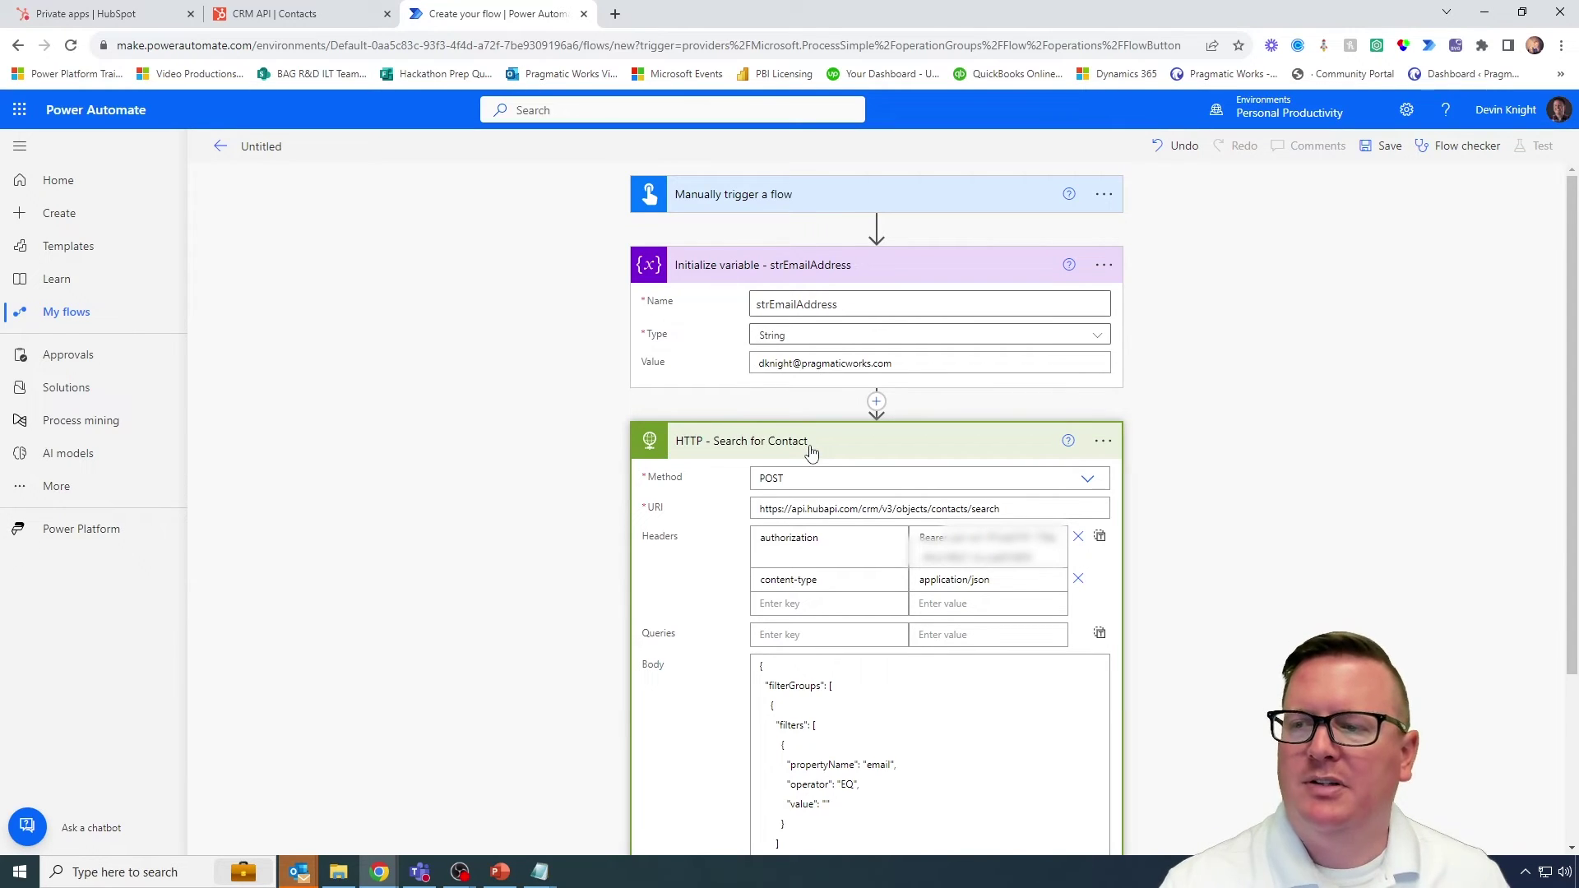
scroll(1133, 516, down, 2)
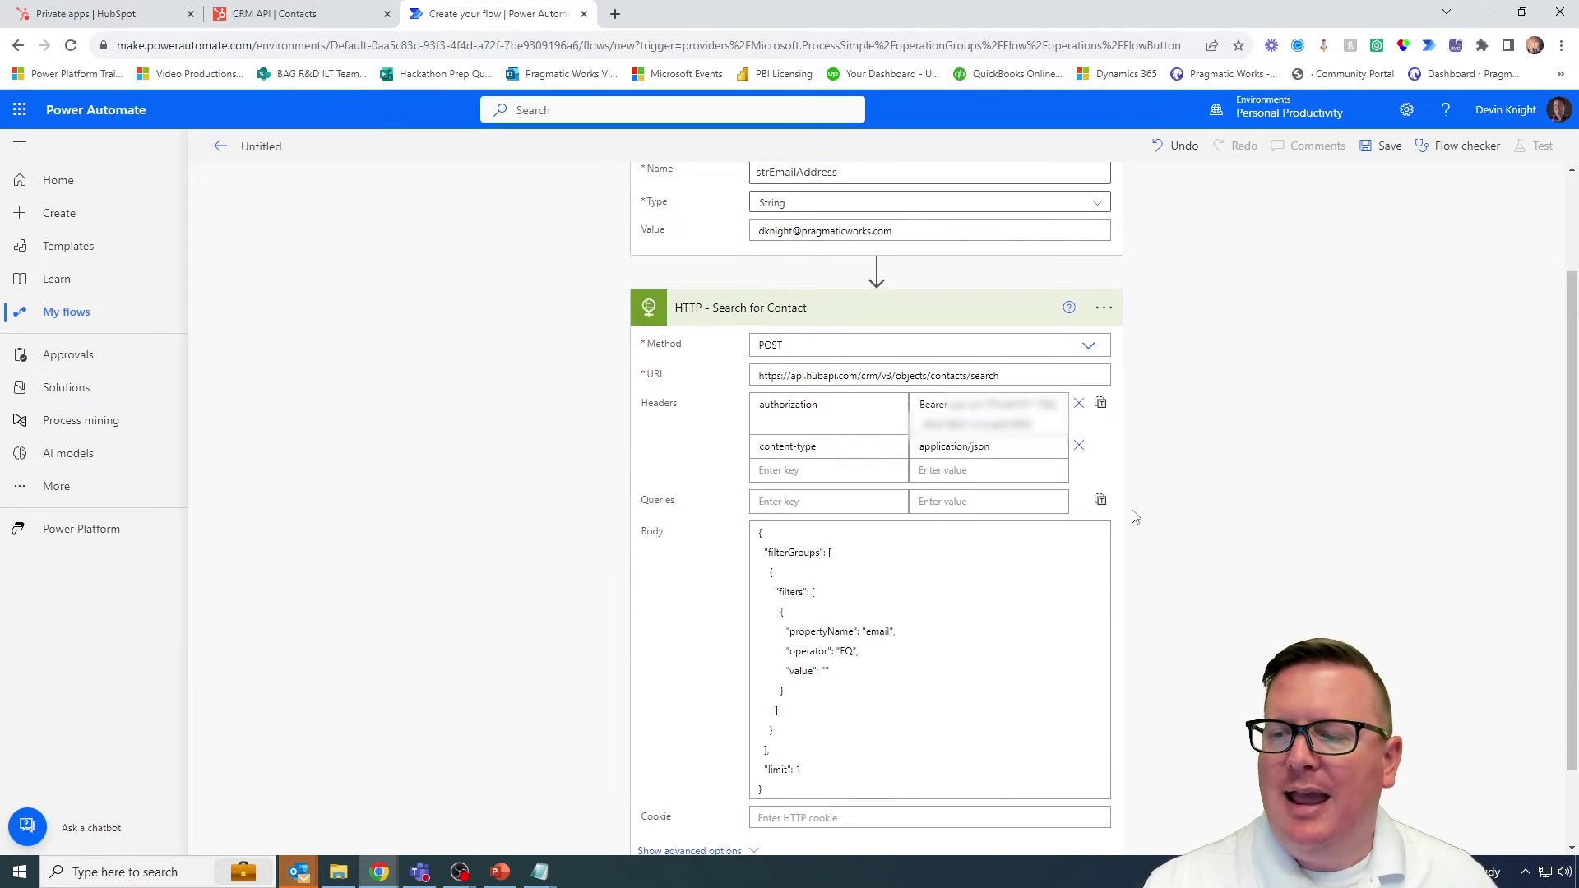
scroll(1134, 515, down, 1)
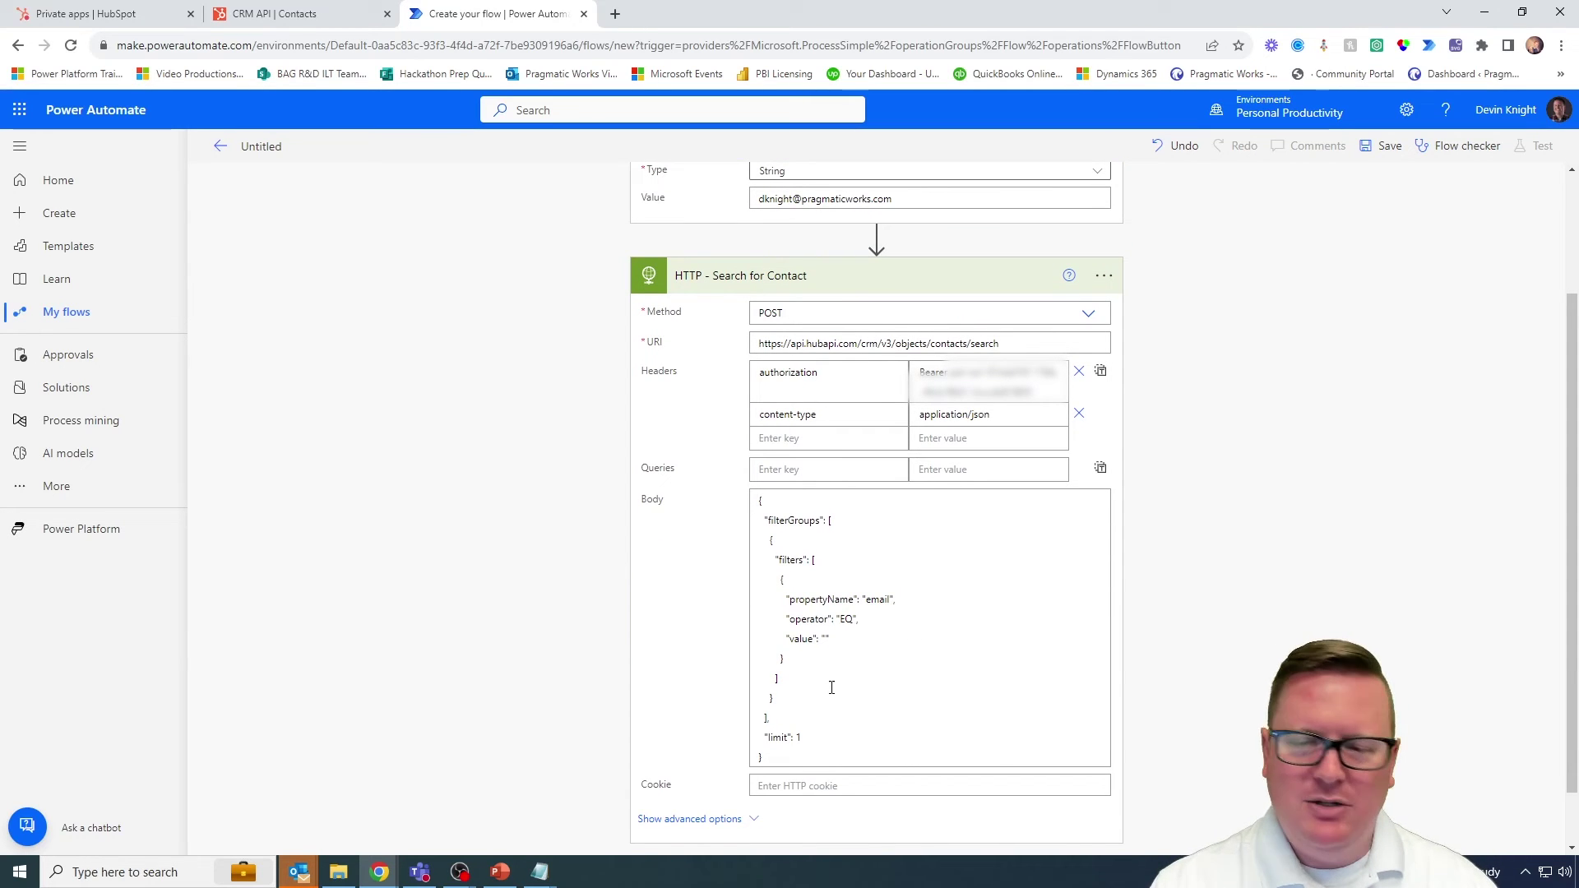
drag(769, 628, 969, 649)
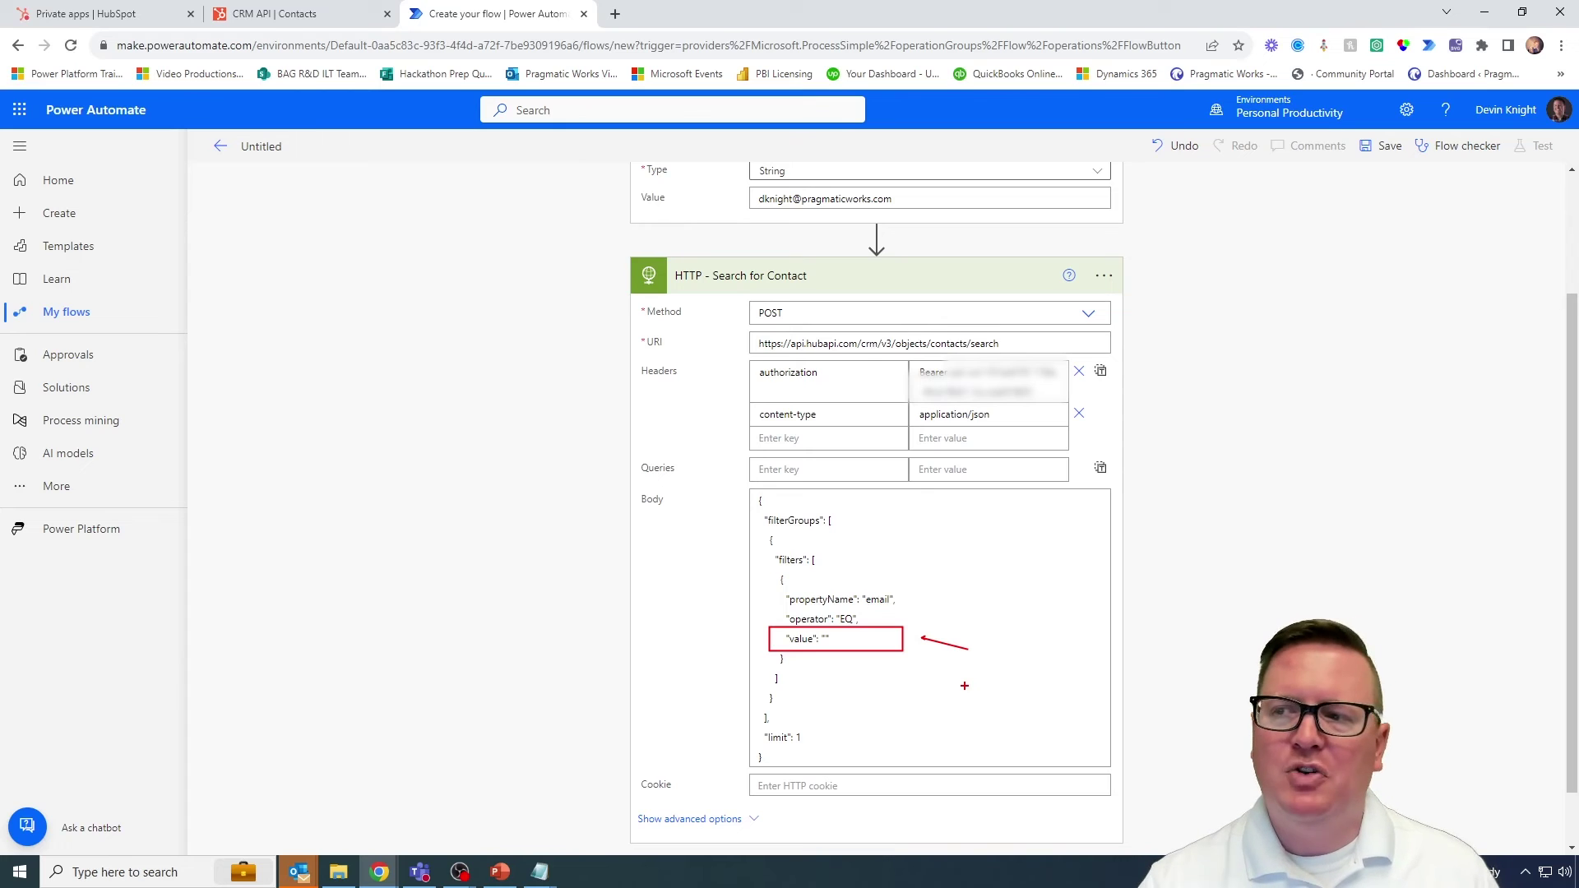
key(Escape)
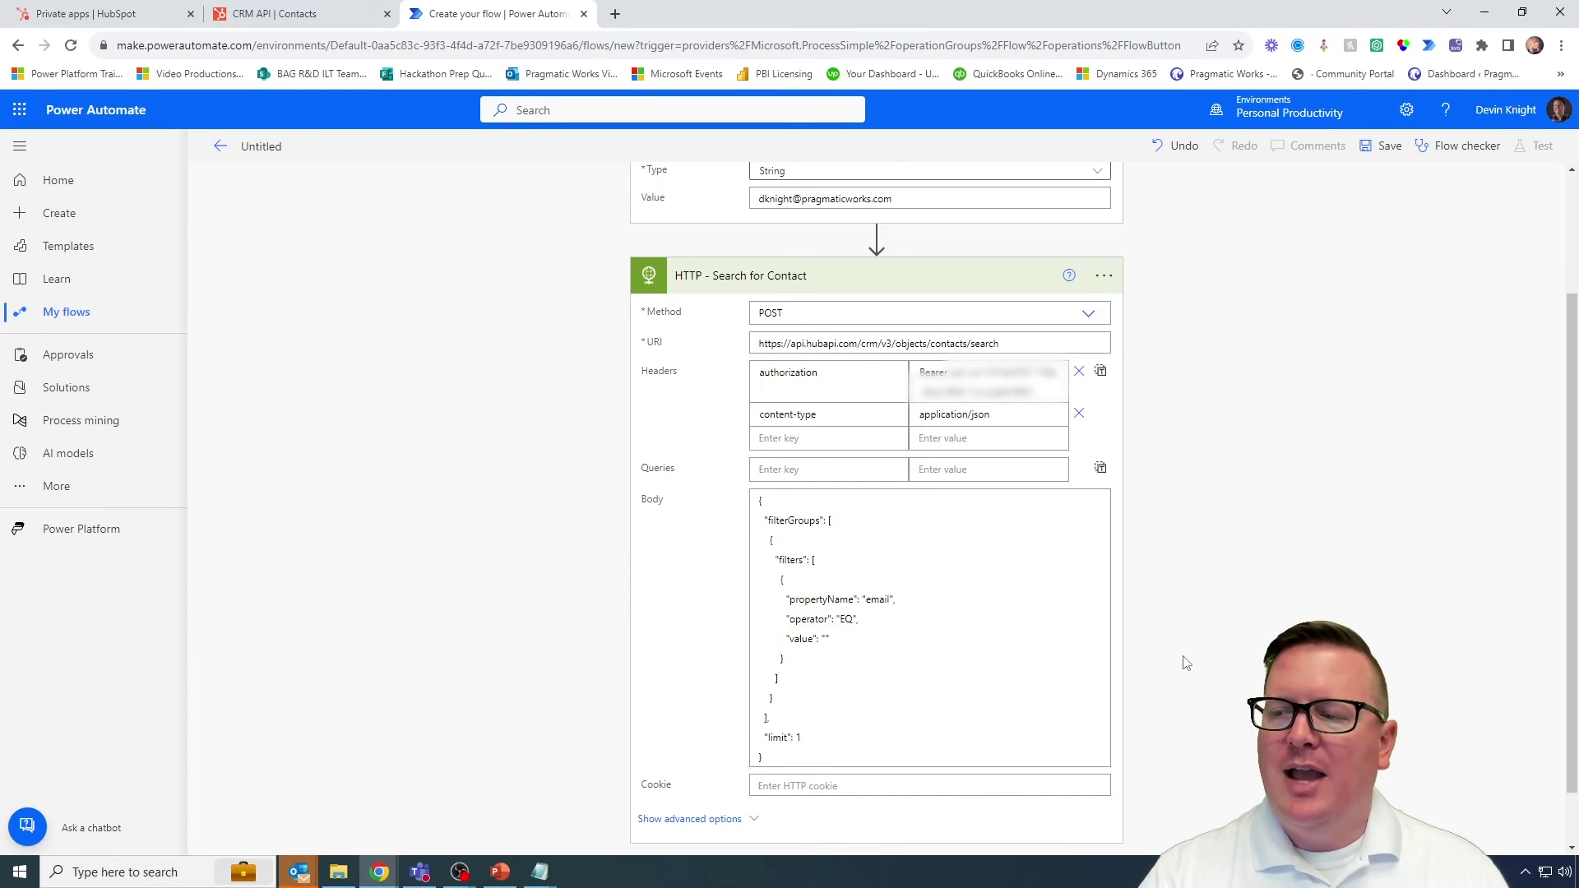
scroll(881, 679, down, 1)
Step: Insert strEmailAddress from dynamic content into the empty email value in the HTTP body
click(844, 726)
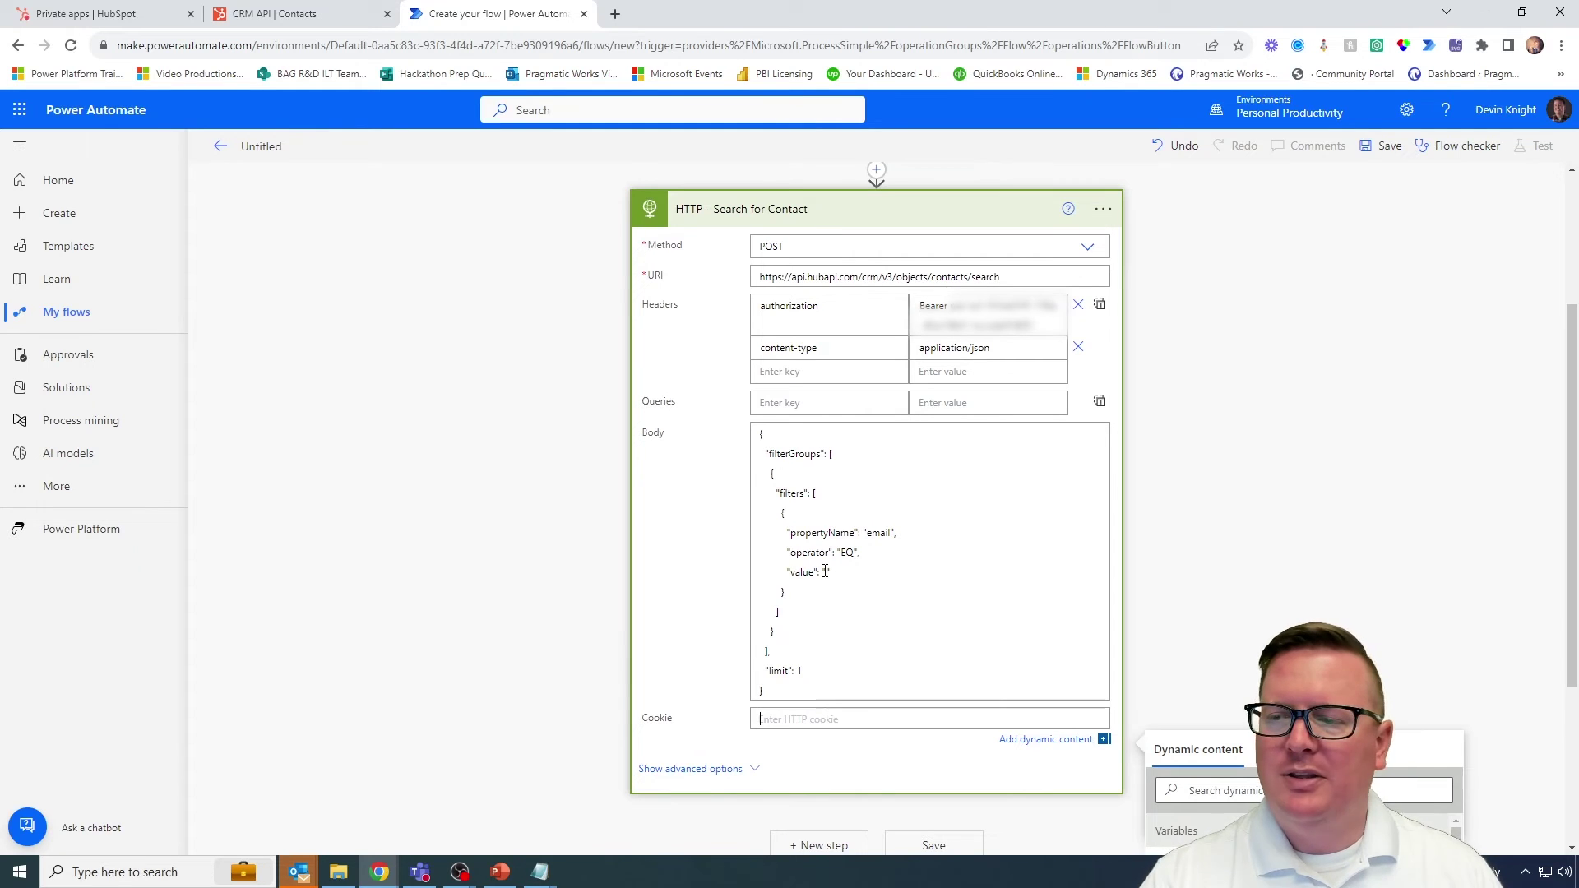
click(825, 572)
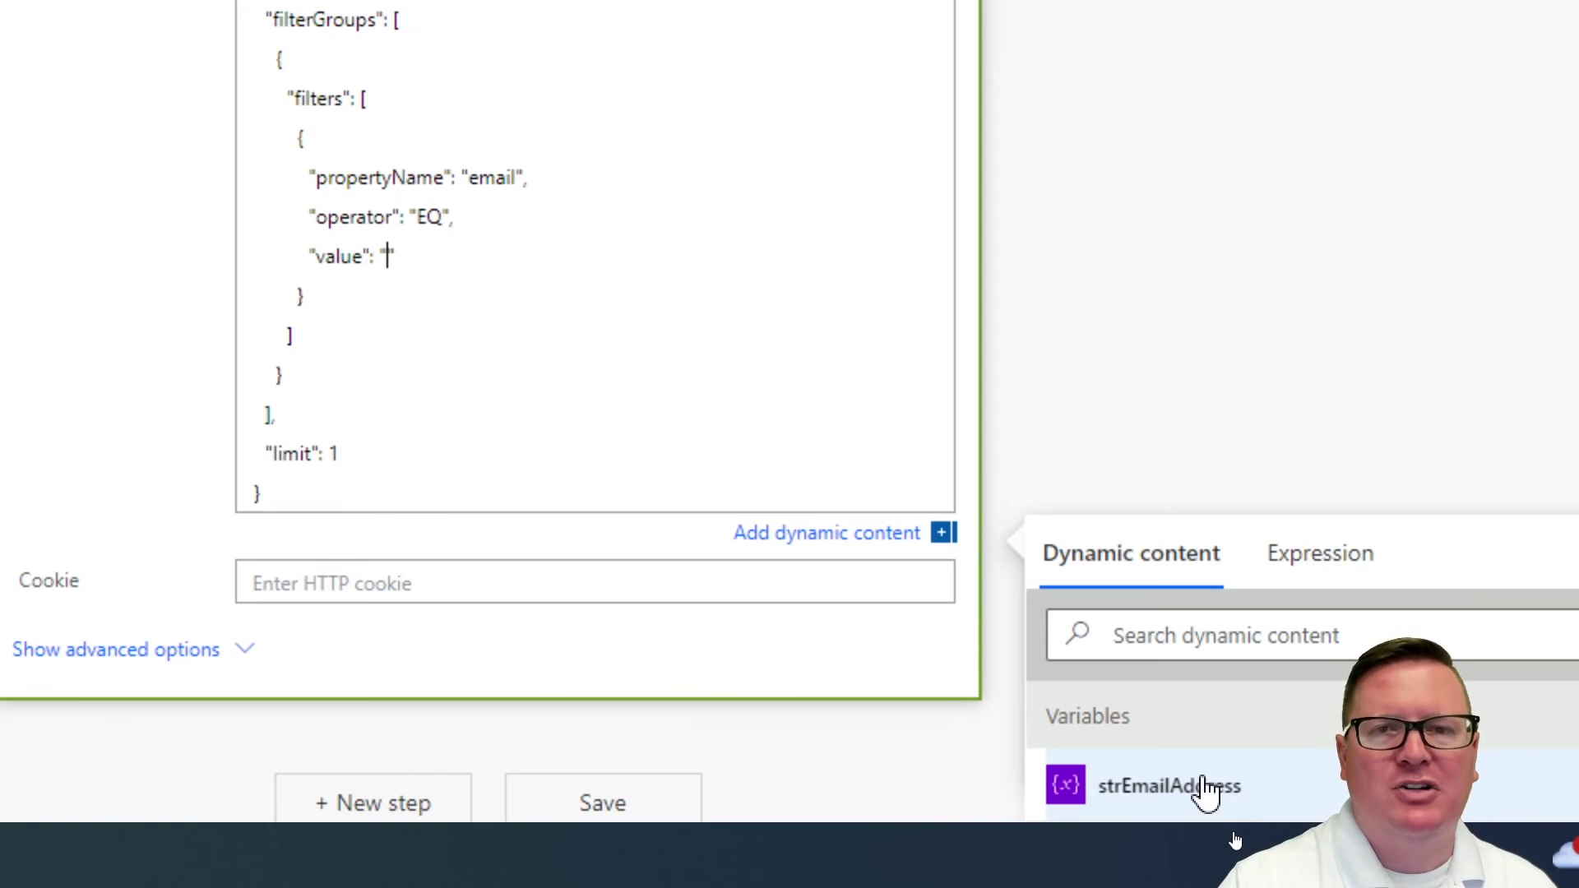
click(1204, 788)
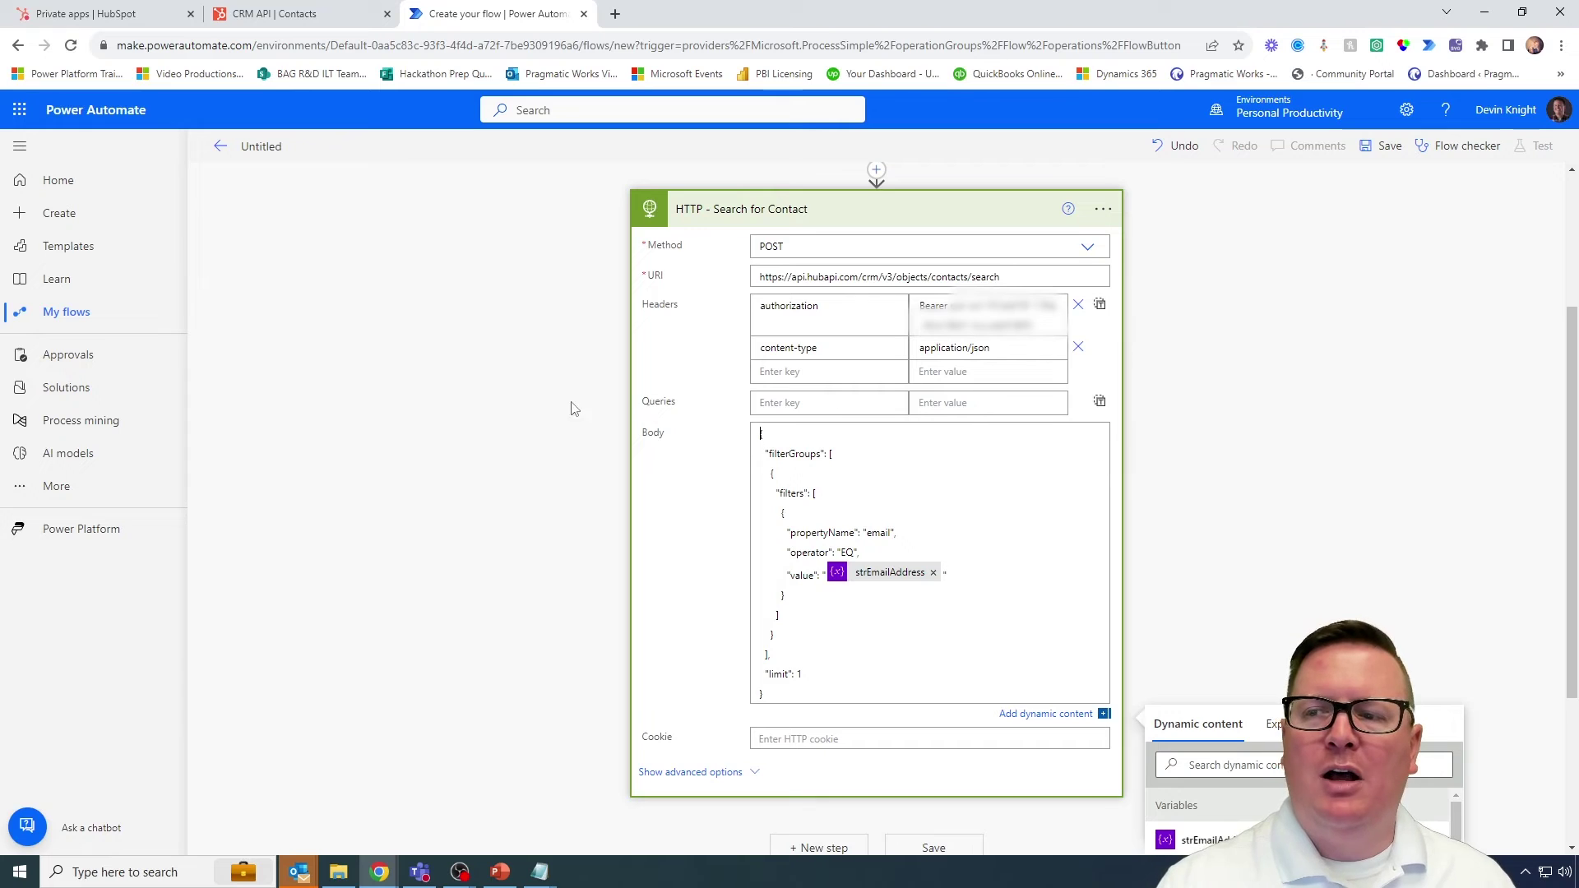
click(537, 408)
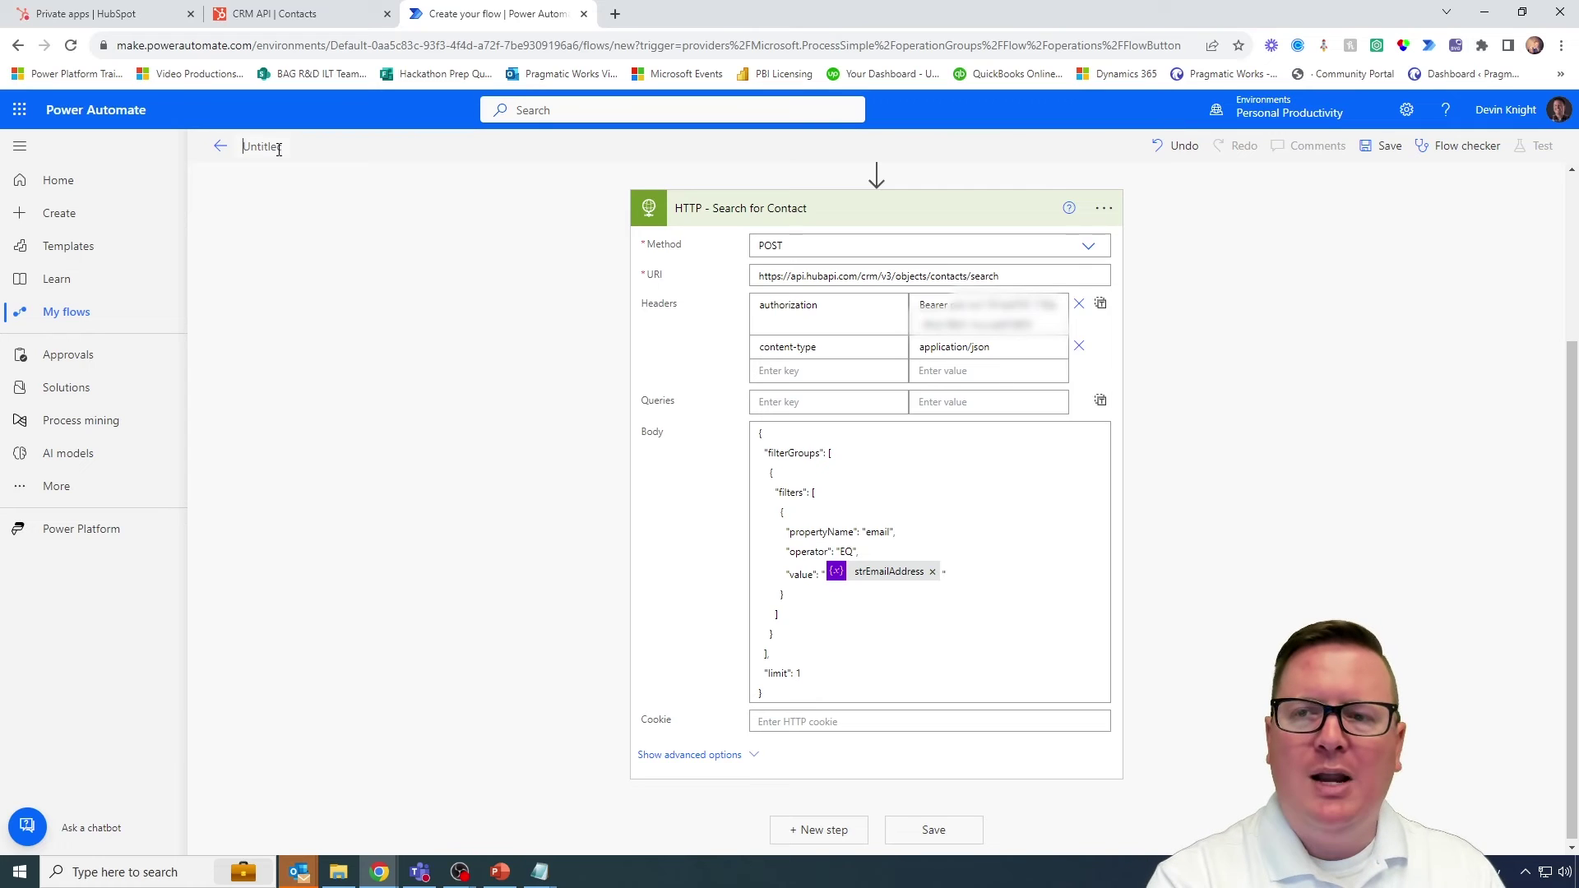
Step: Title the flow 'Hubspot API Call - Contacts' and save it
text(Hubspot)
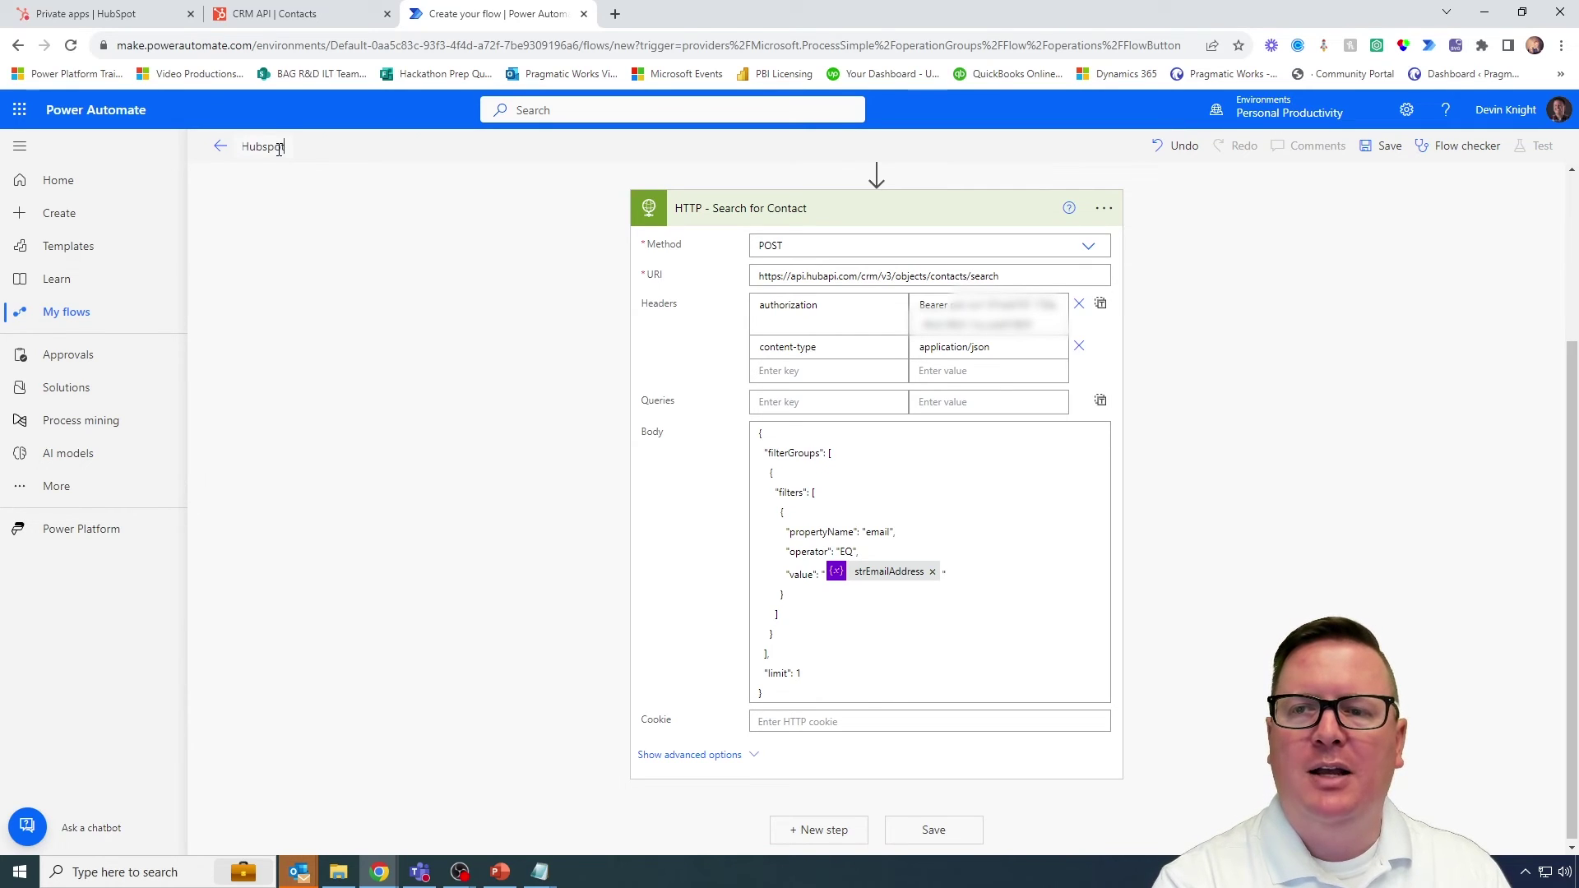
text( A)
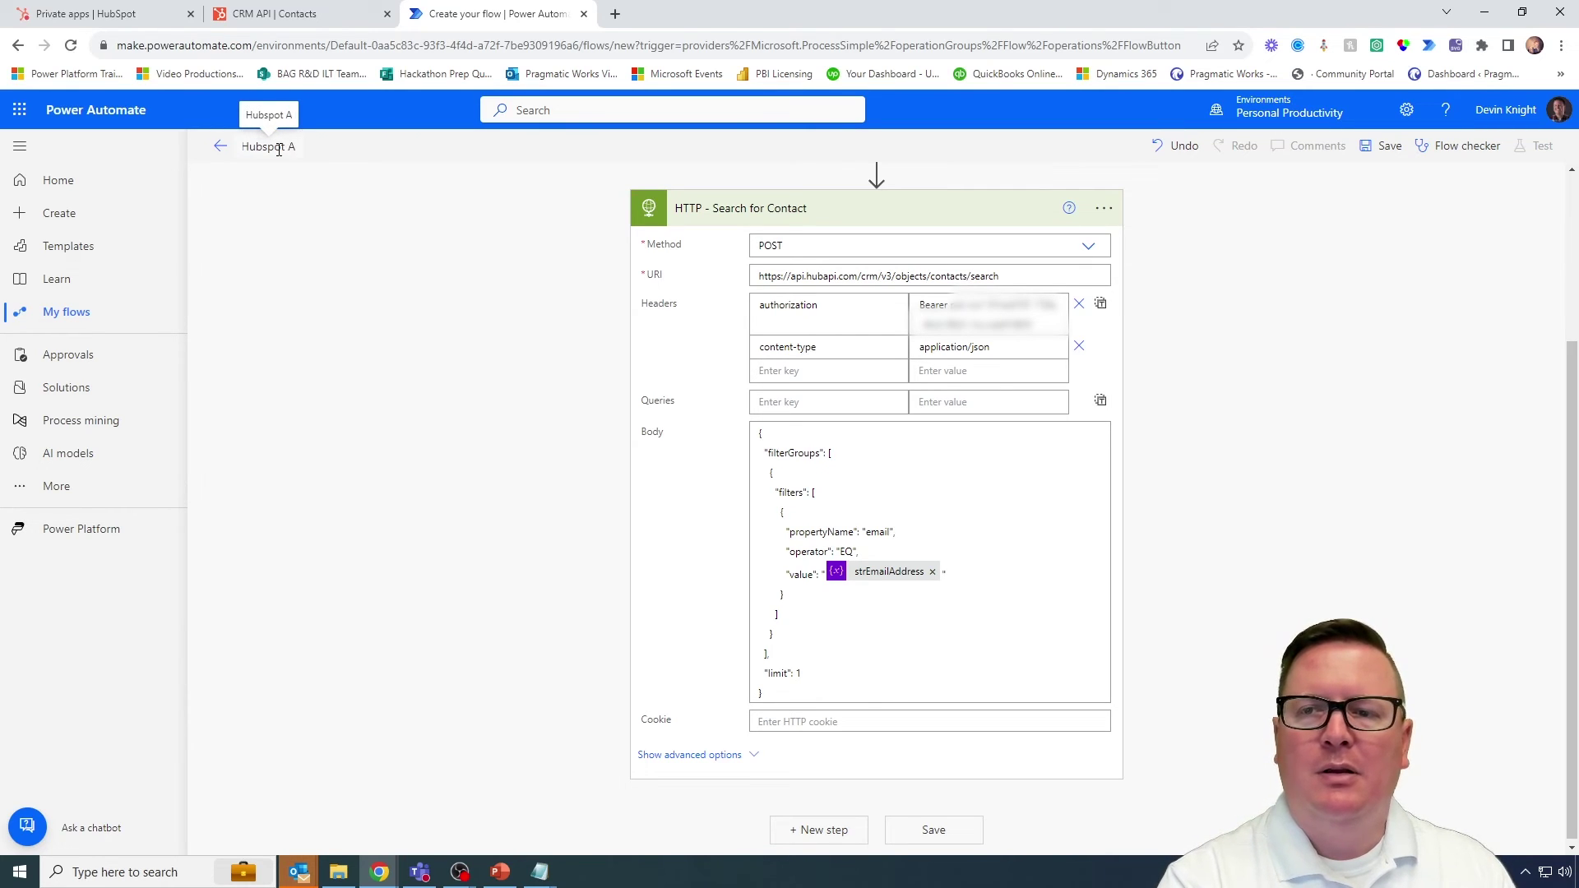
text(PI Cal)
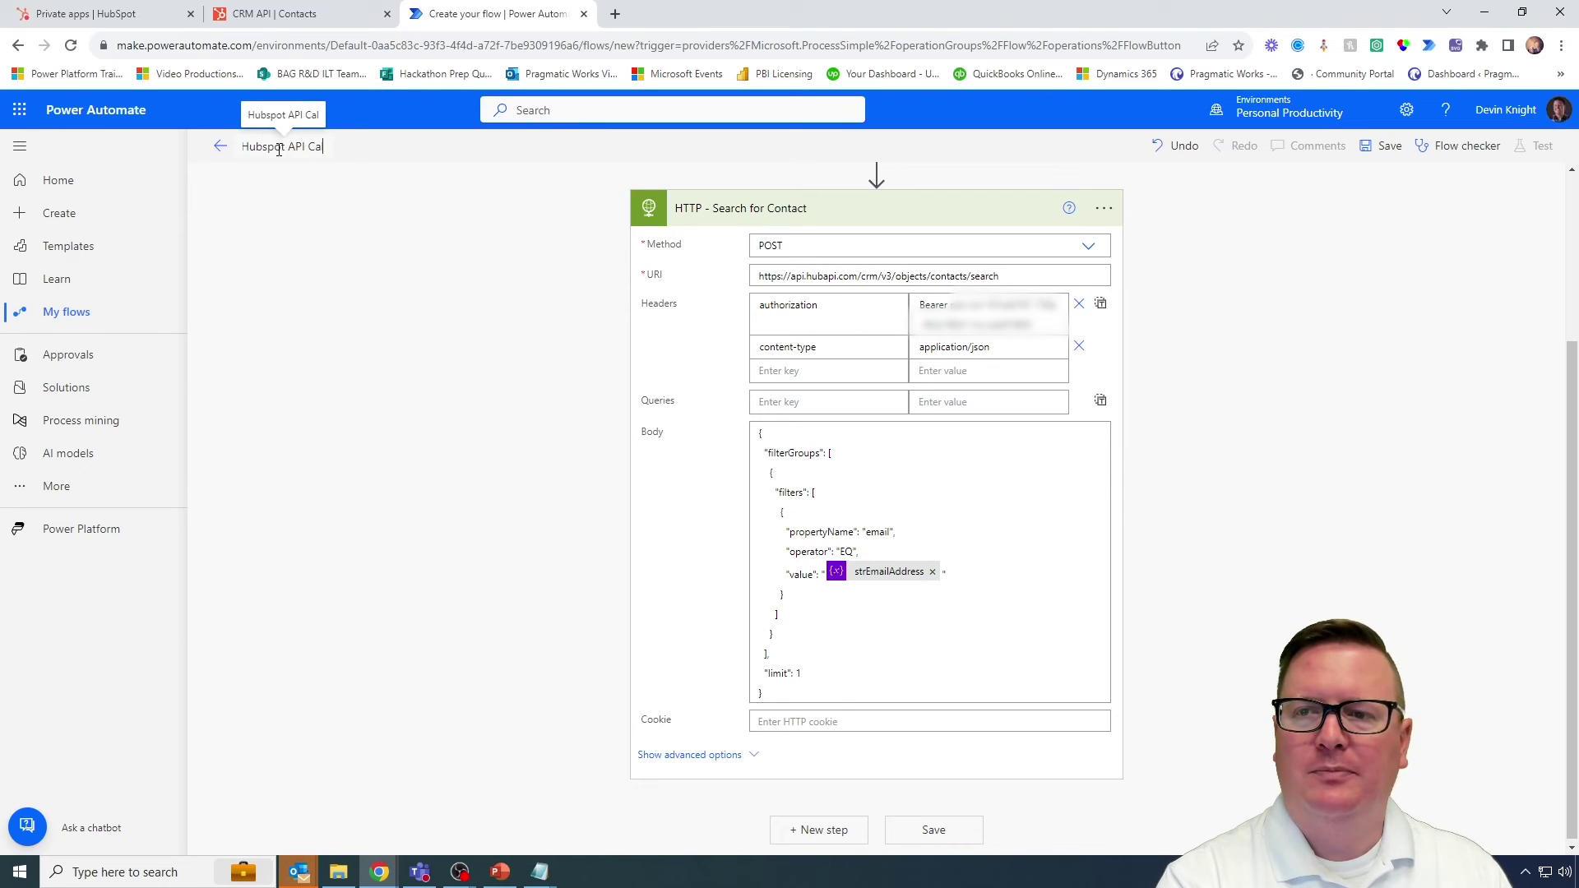
text(l -0on)
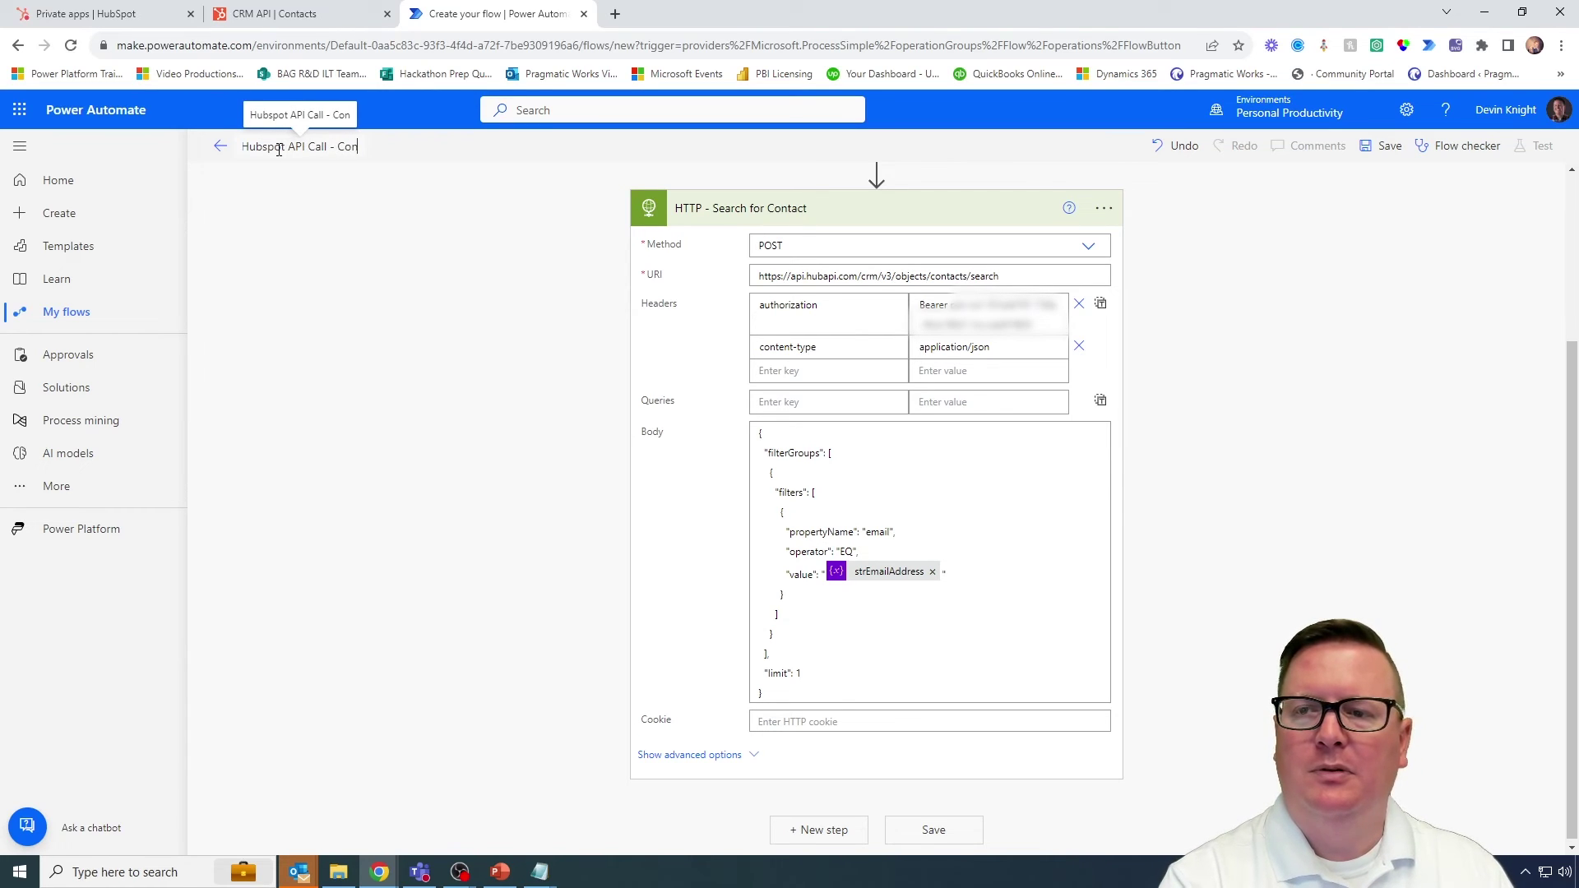
text(tacts)
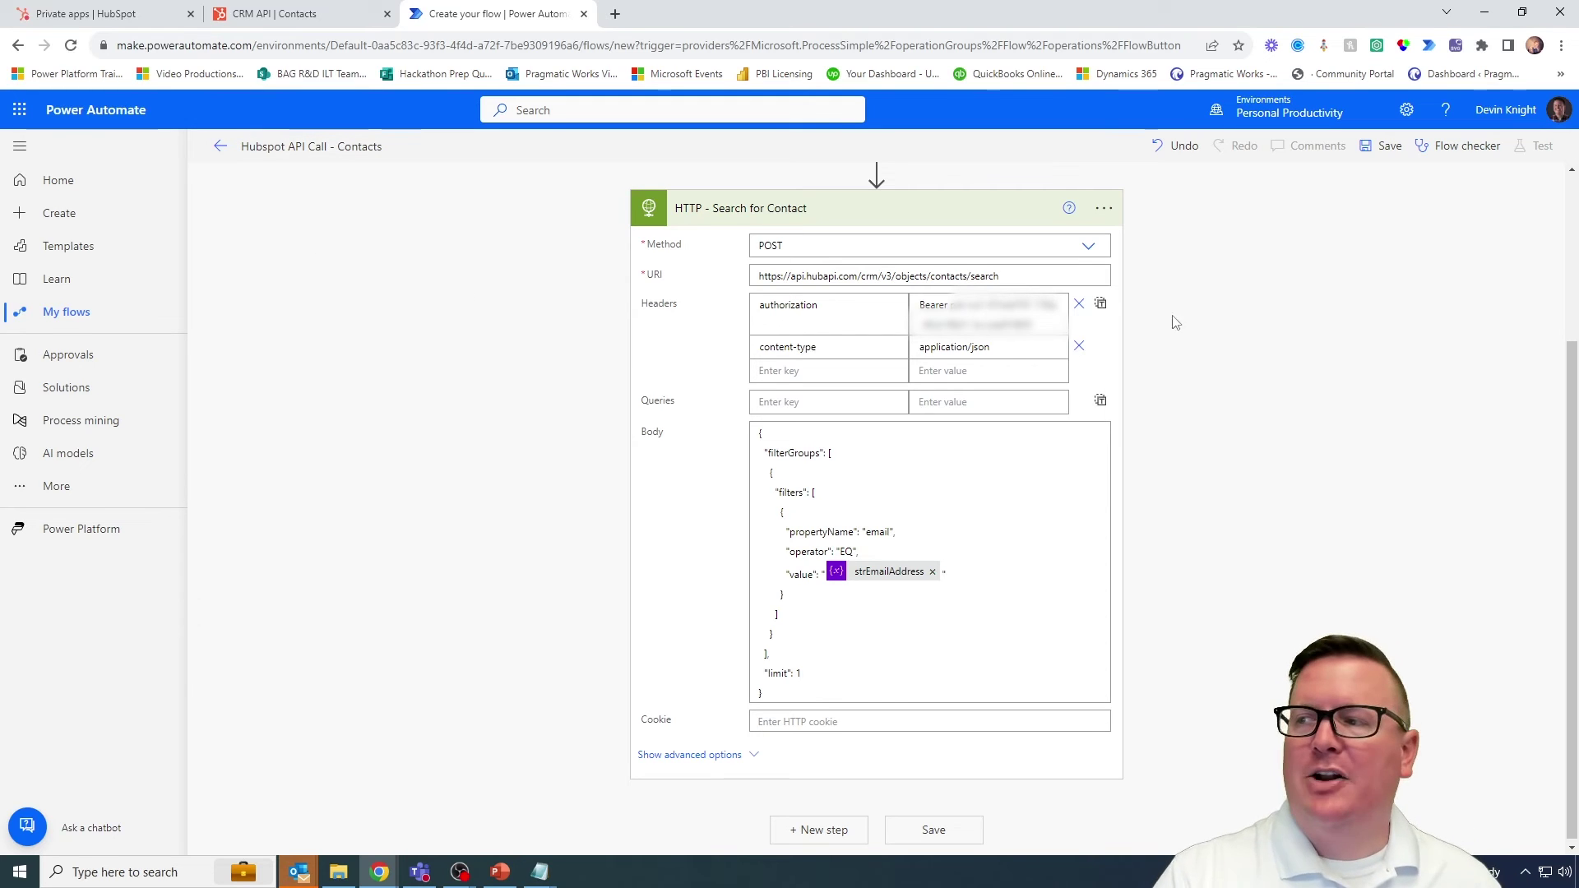
click(1386, 148)
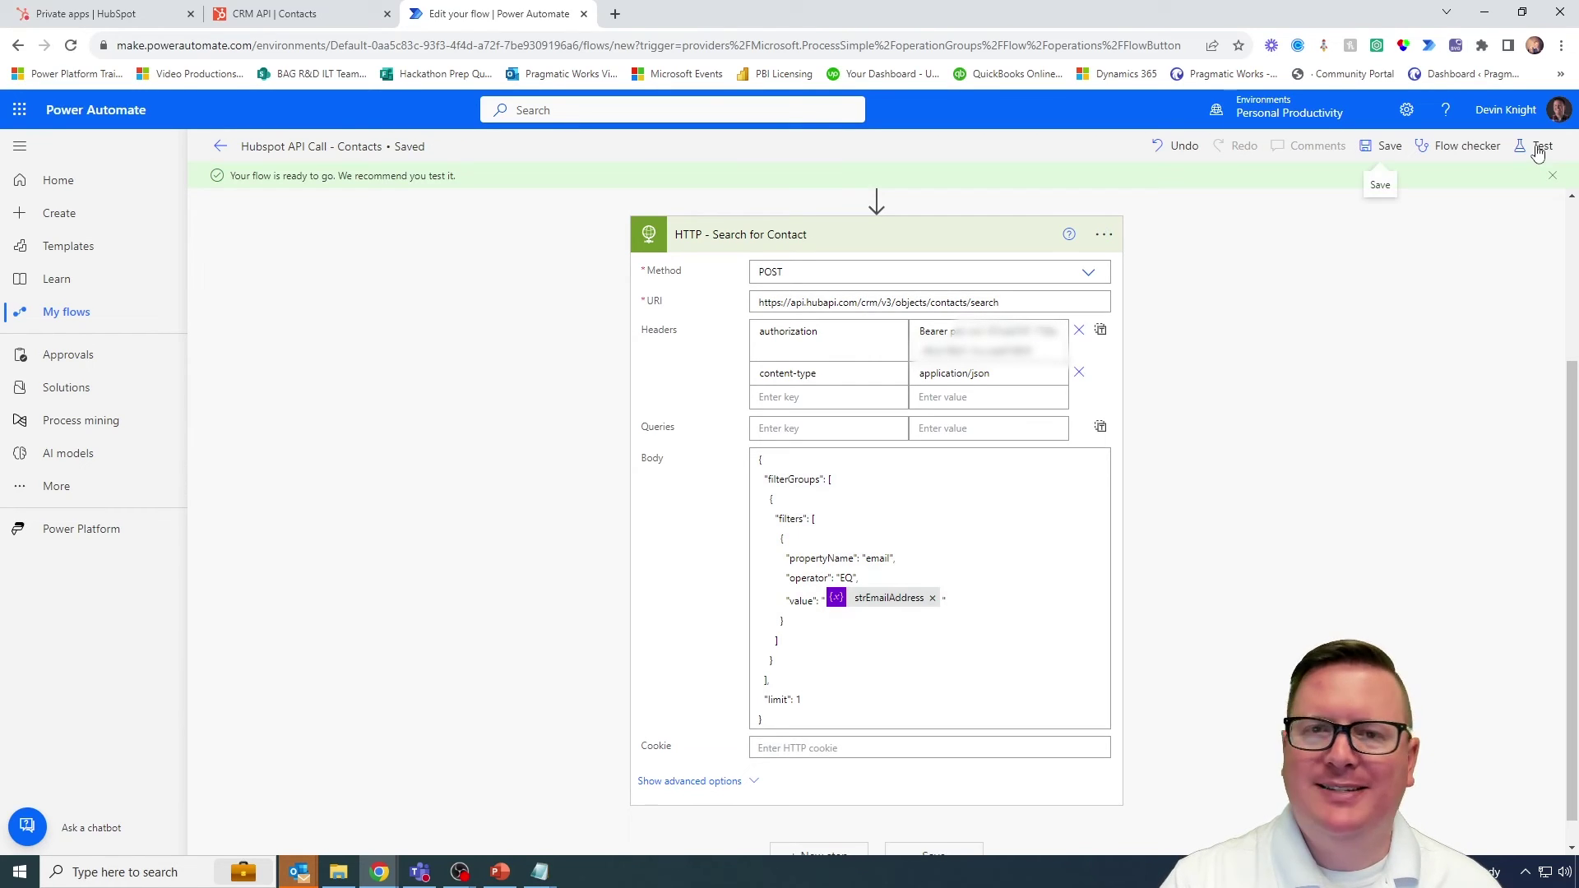
scroll(1266, 447, up, 3)
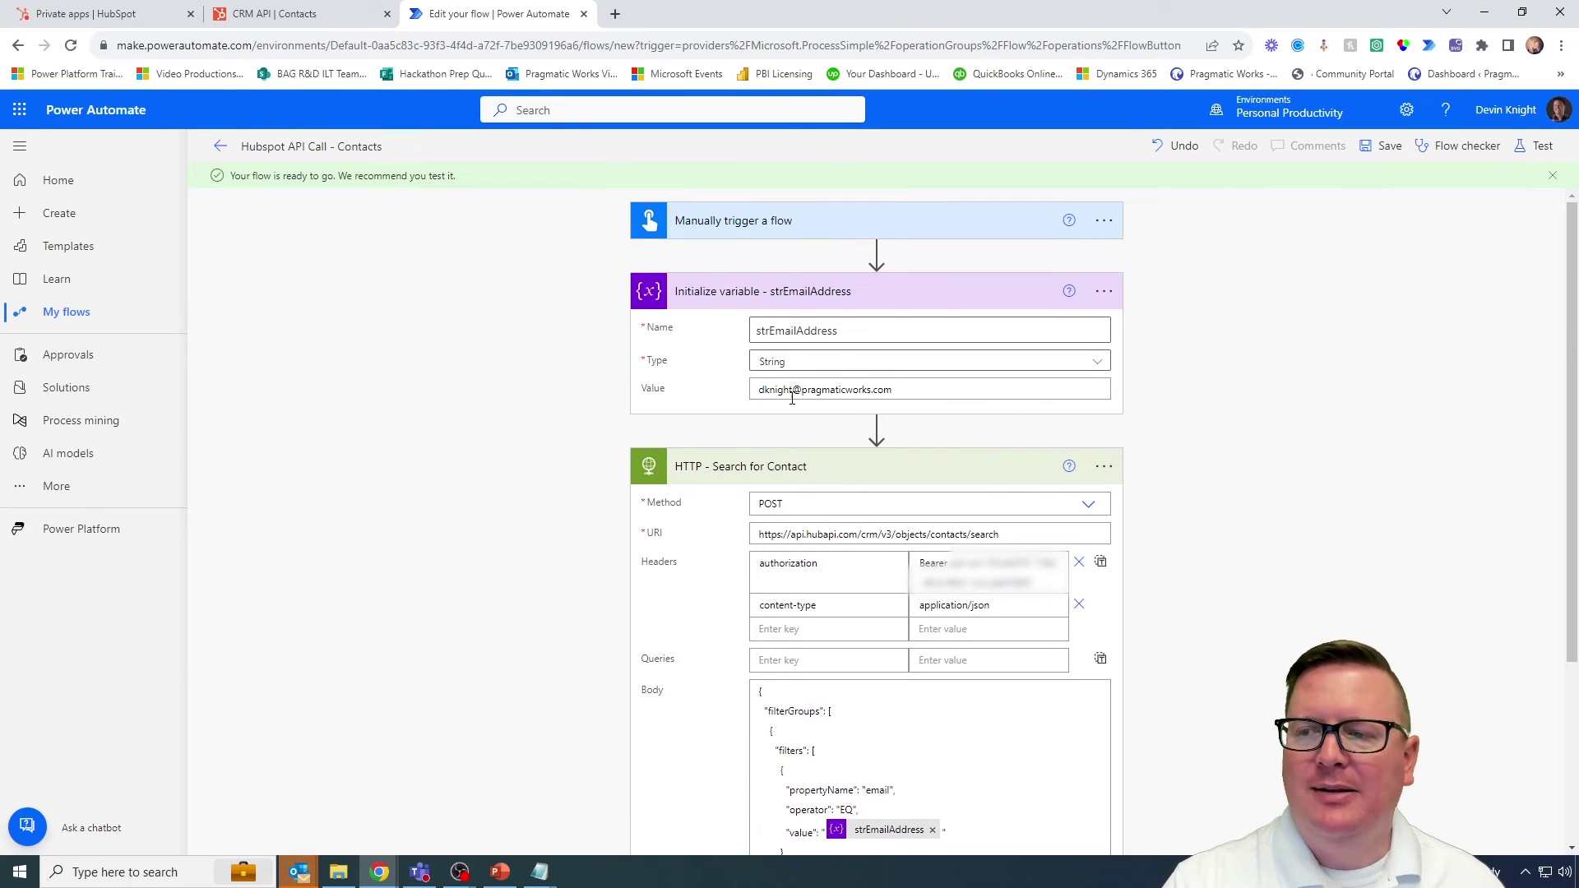
Step: Start a manual test run of the flow
click(1532, 149)
click(1309, 191)
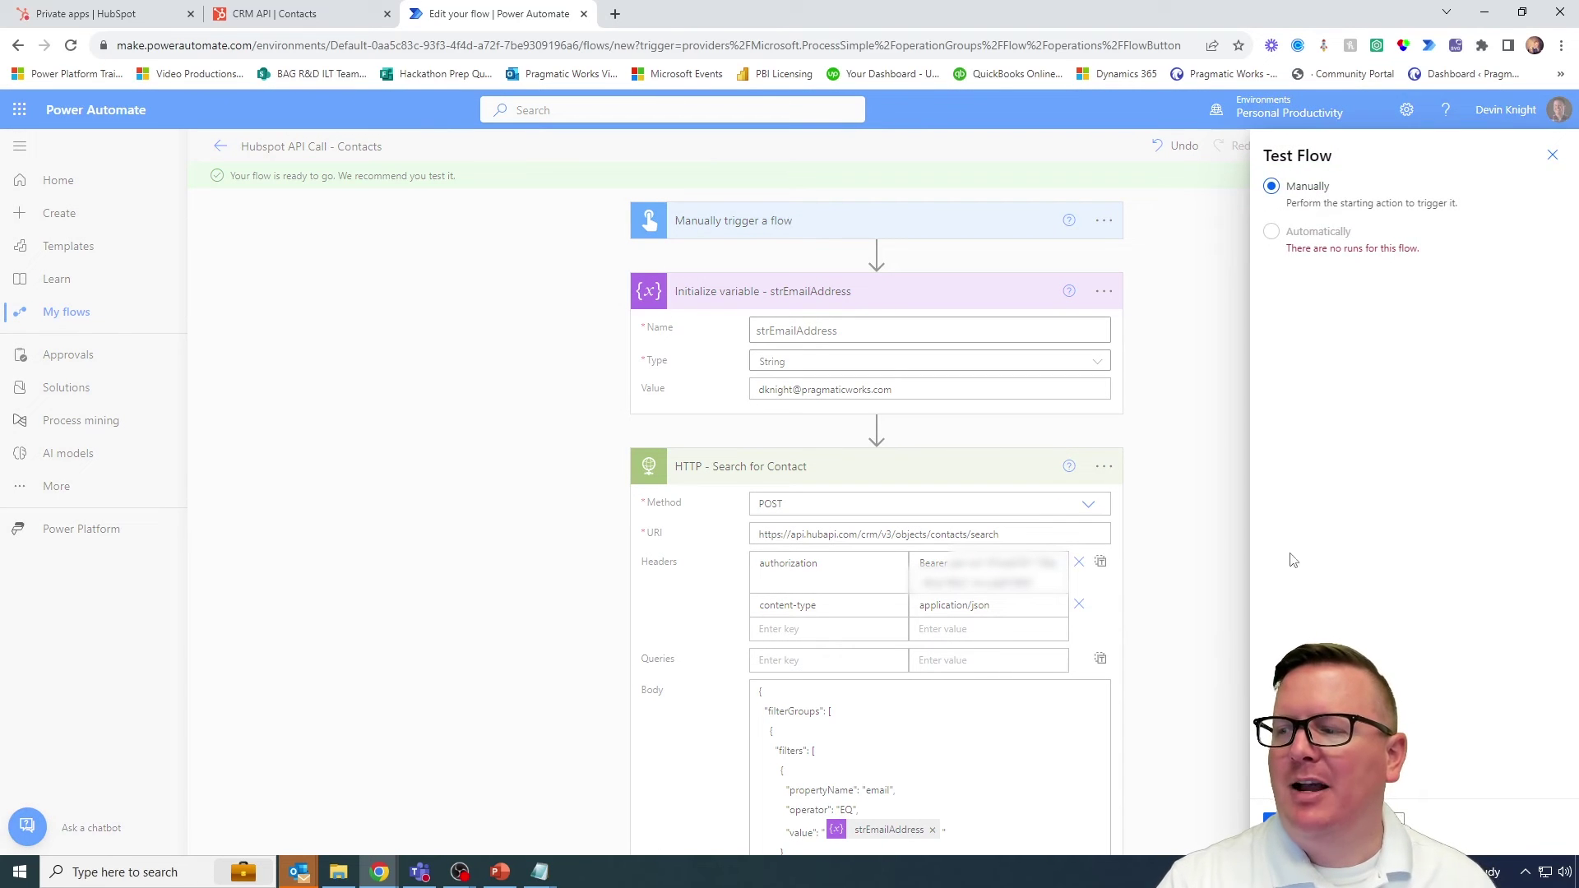
click(1279, 819)
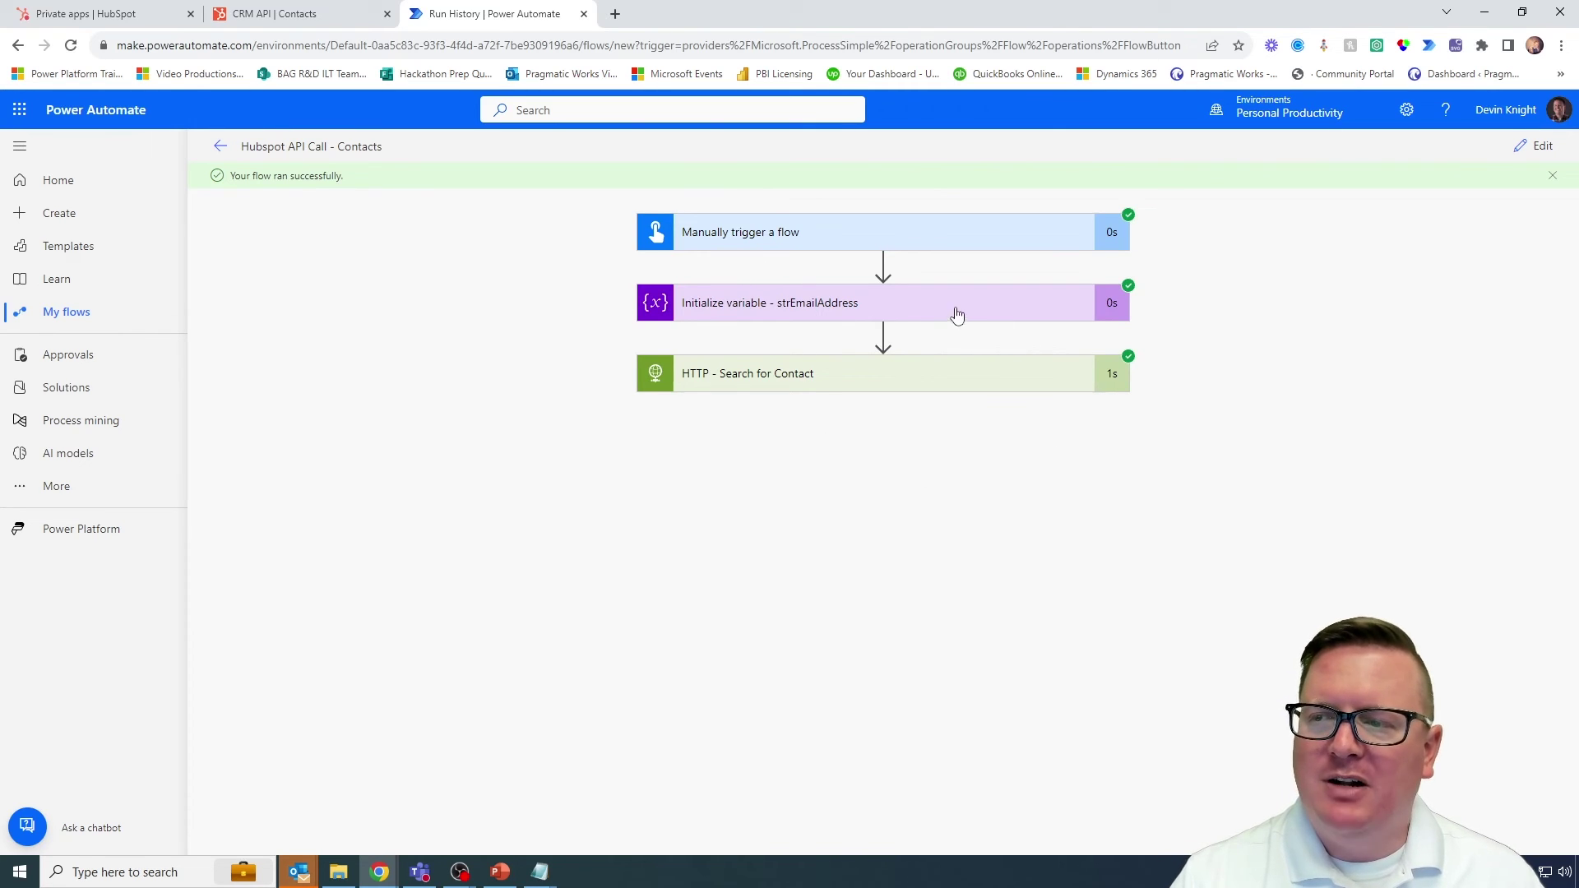
Step: Expand the search step's outputs and highlight the total of 1 result and hs_object_id
click(902, 386)
scroll(540, 486, down, 6)
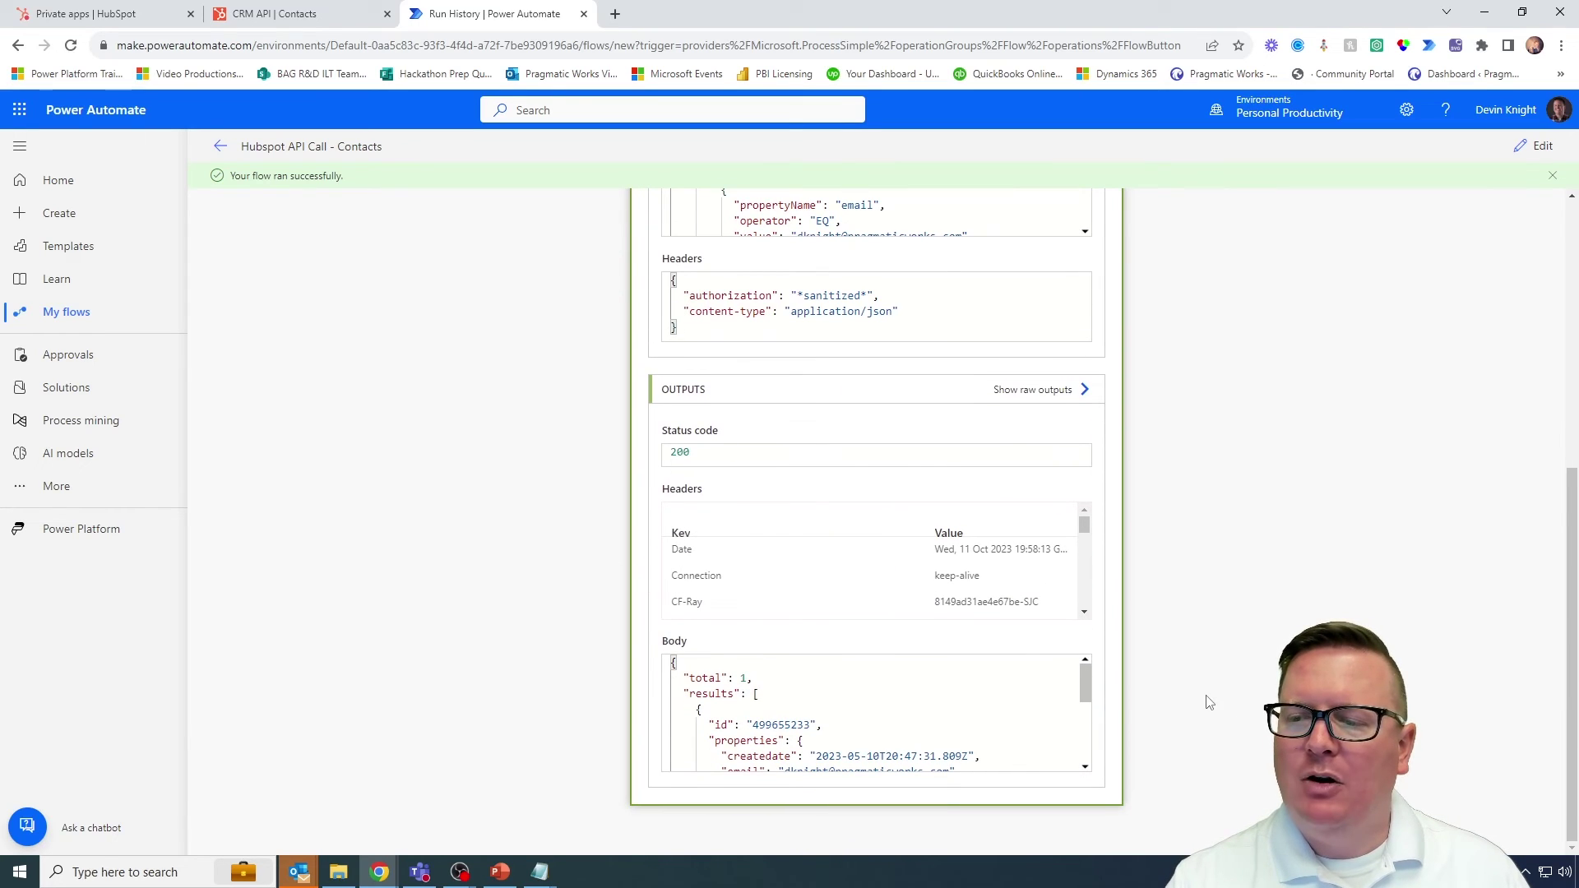
drag(1086, 696, 1084, 684)
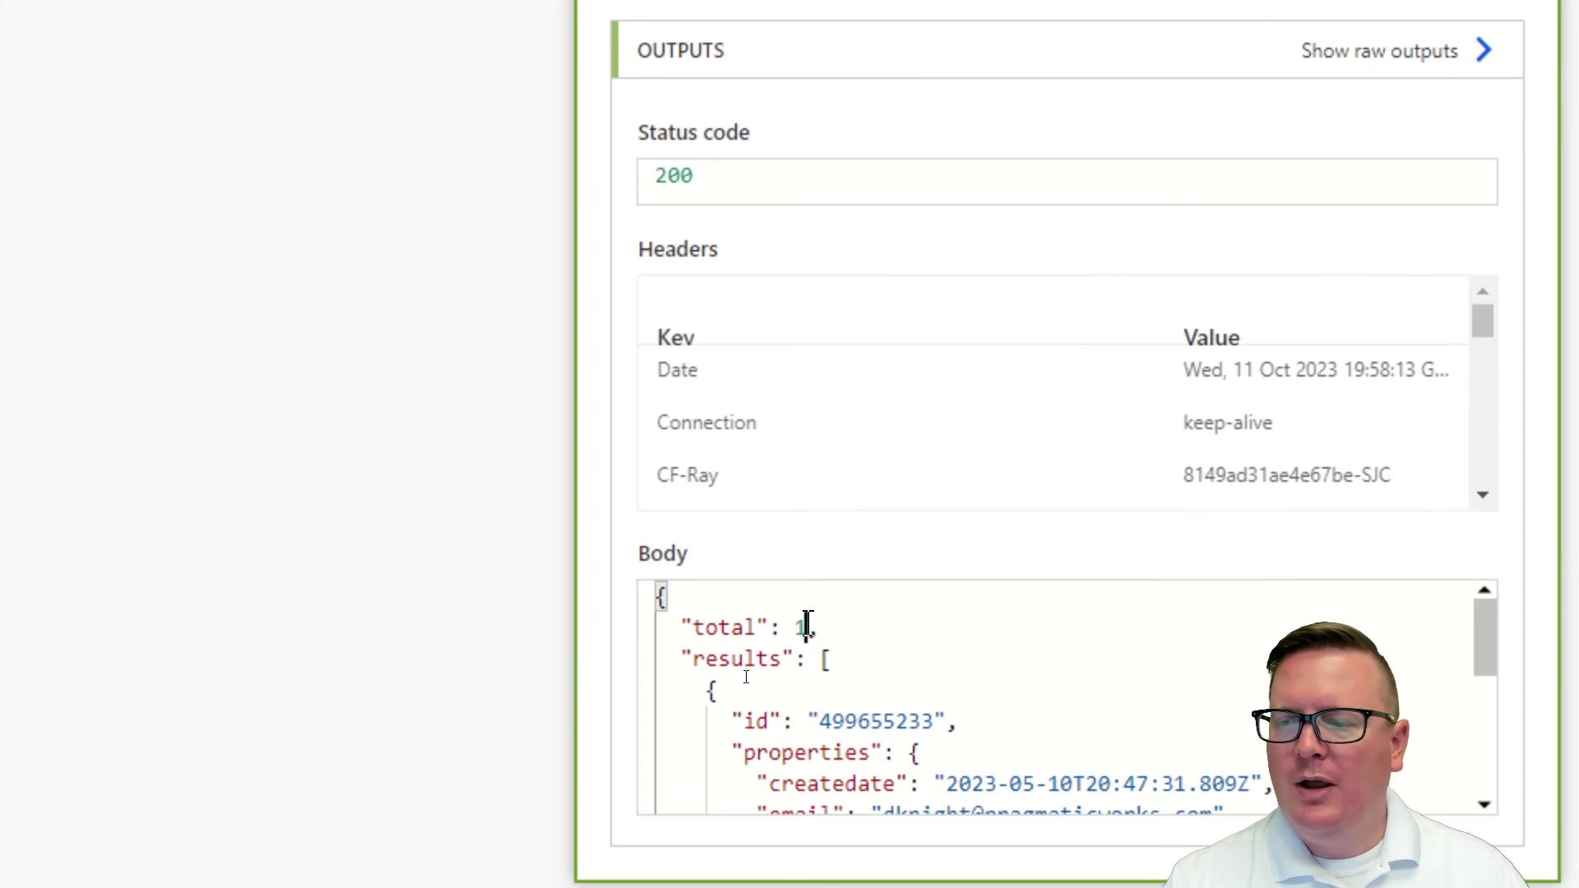
double_click(801, 627)
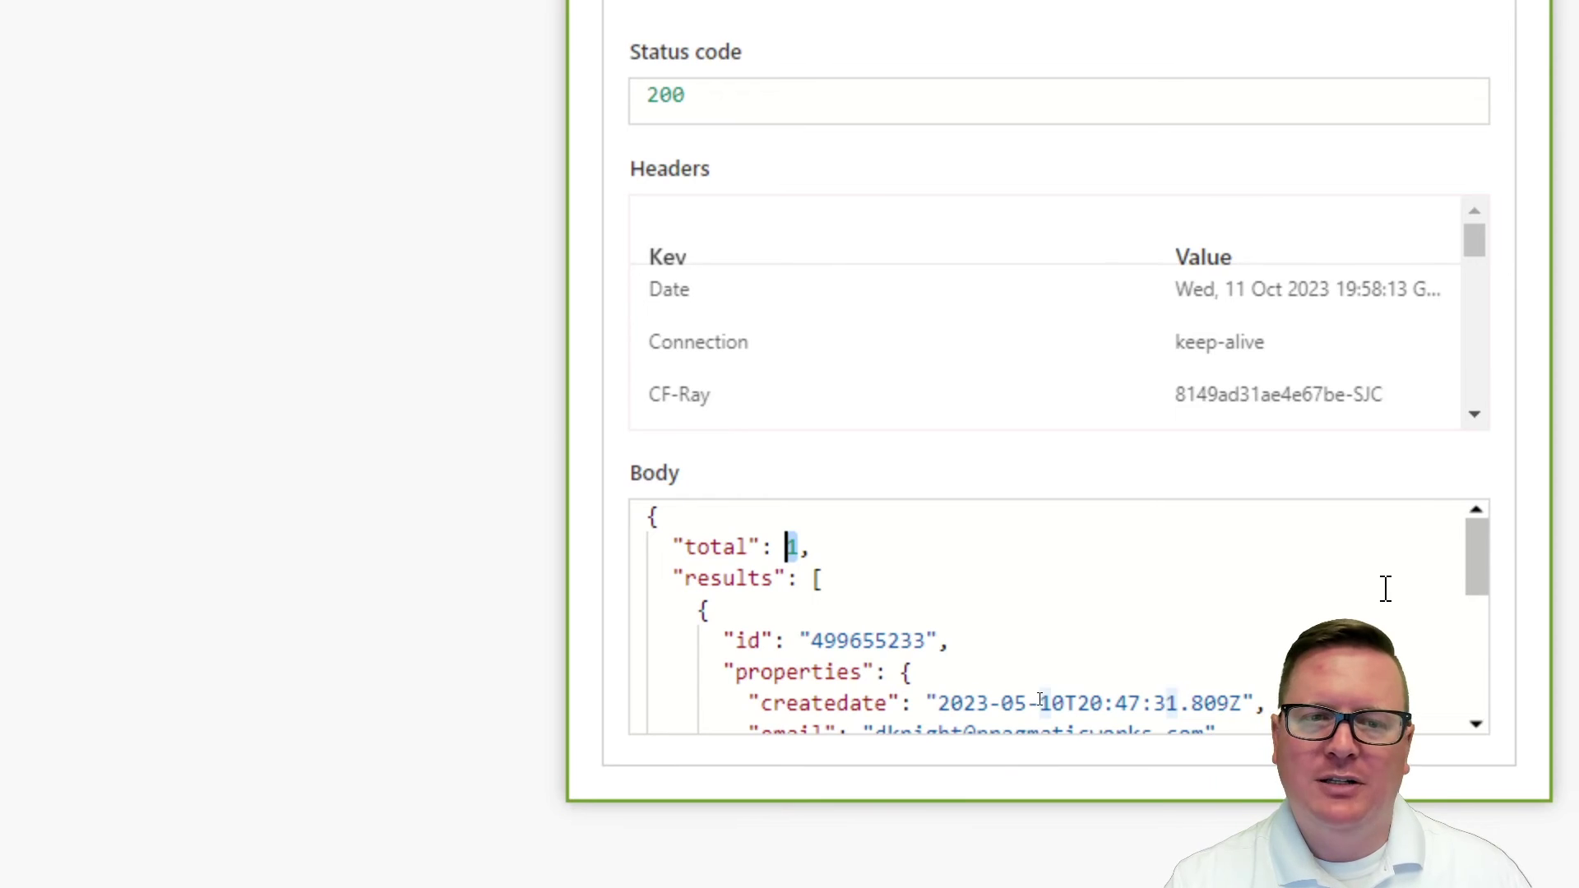
drag(1477, 570, 1477, 580)
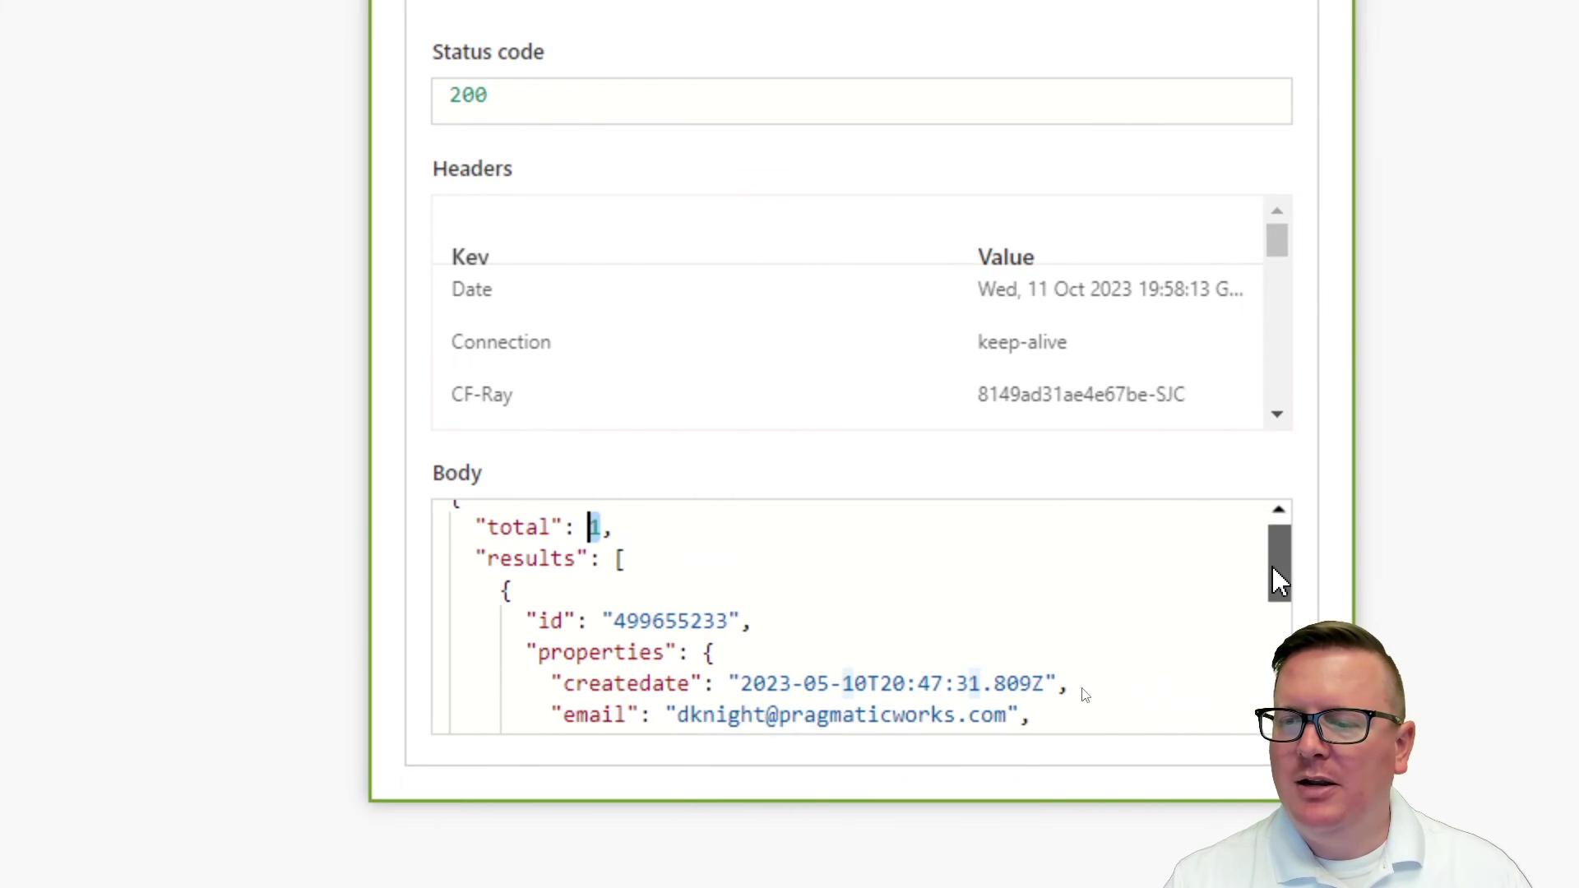
drag(1278, 579, 1275, 606)
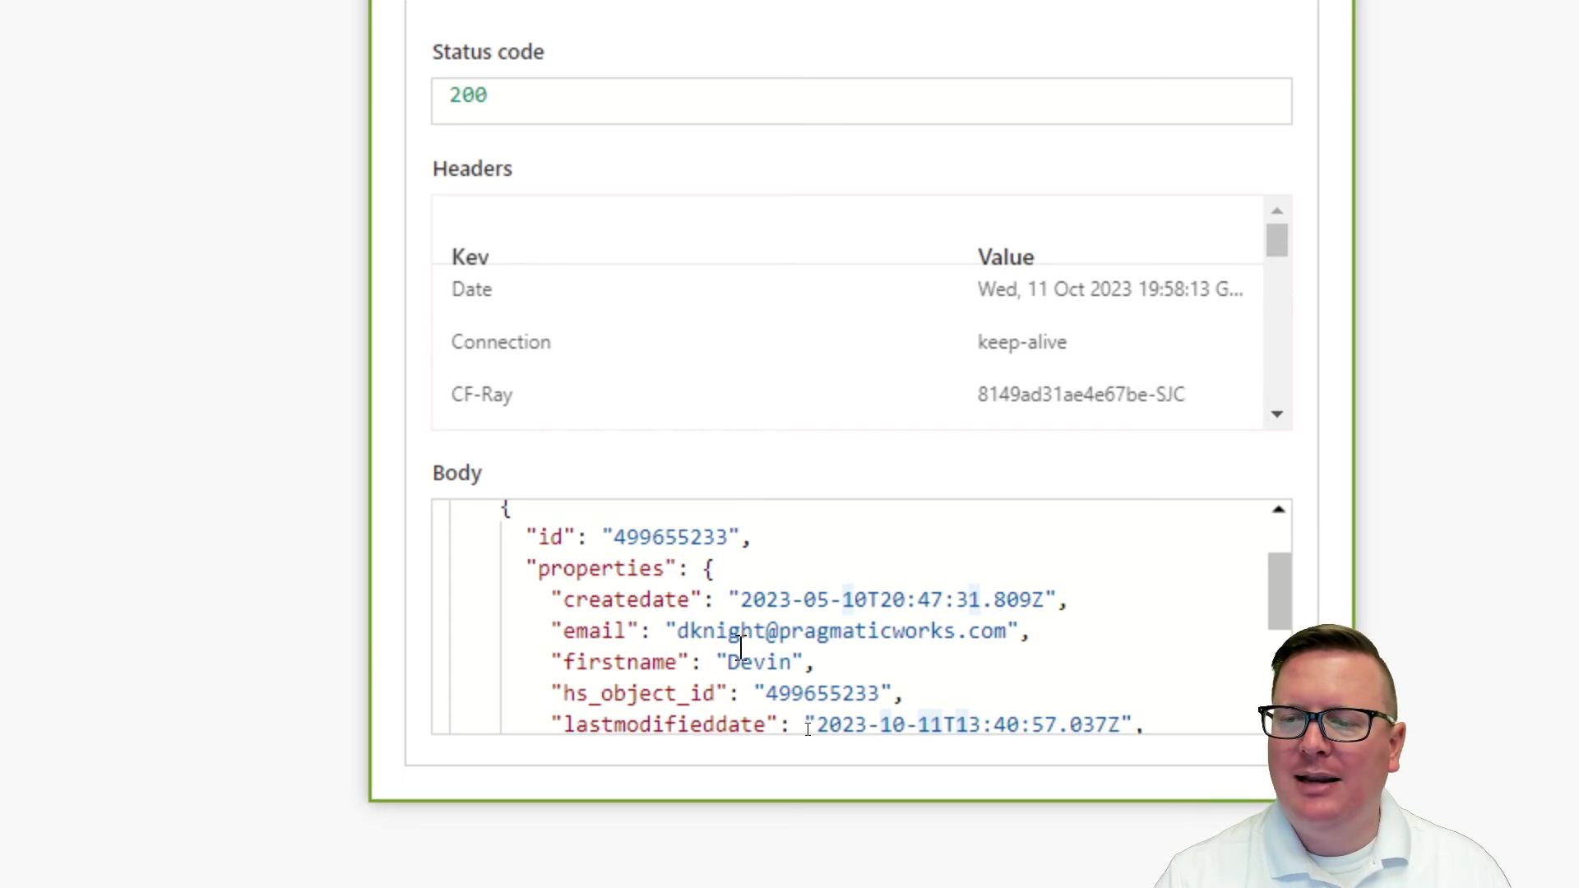
double_click(836, 695)
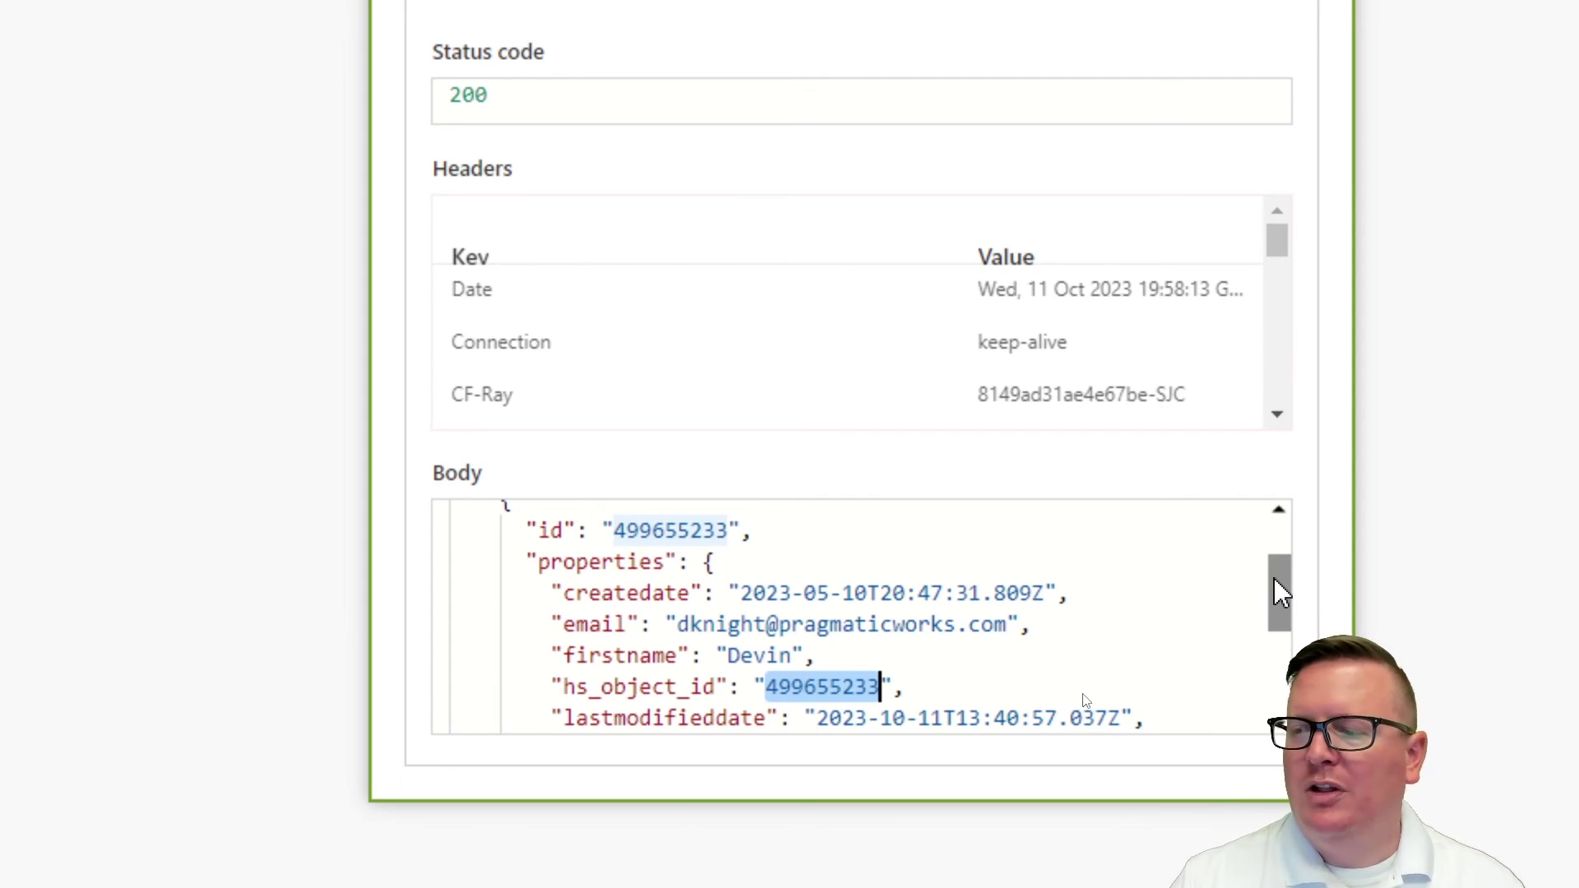
Step: Select the full hs_object_id value in the response body, then switch to HubSpot private apps
drag(1275, 579, 1276, 582)
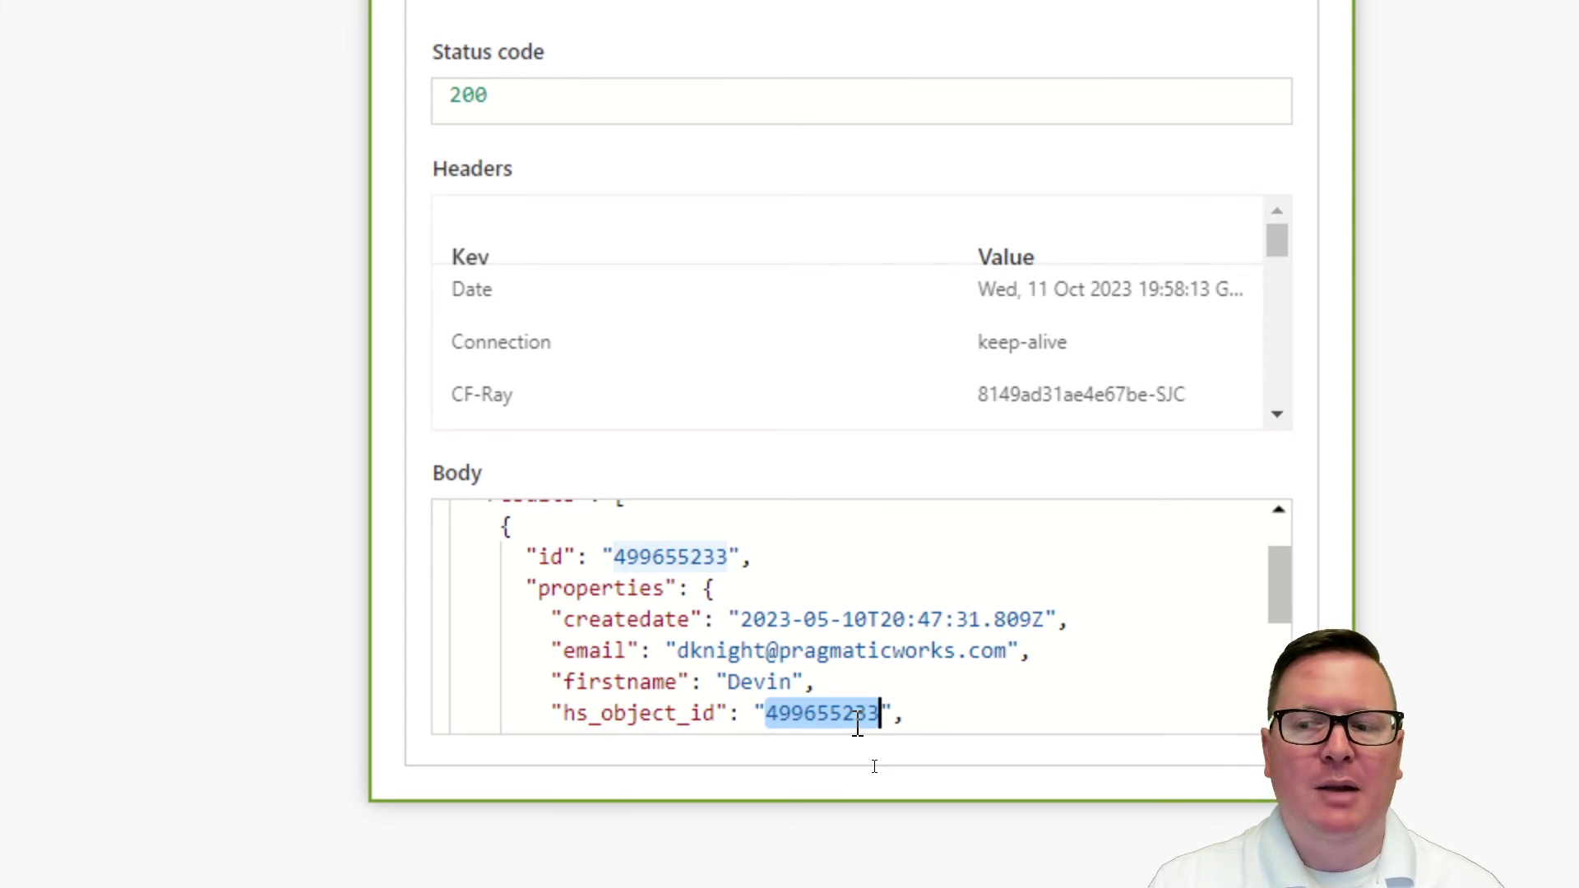
key(ctrl+a)
right_click(840, 717)
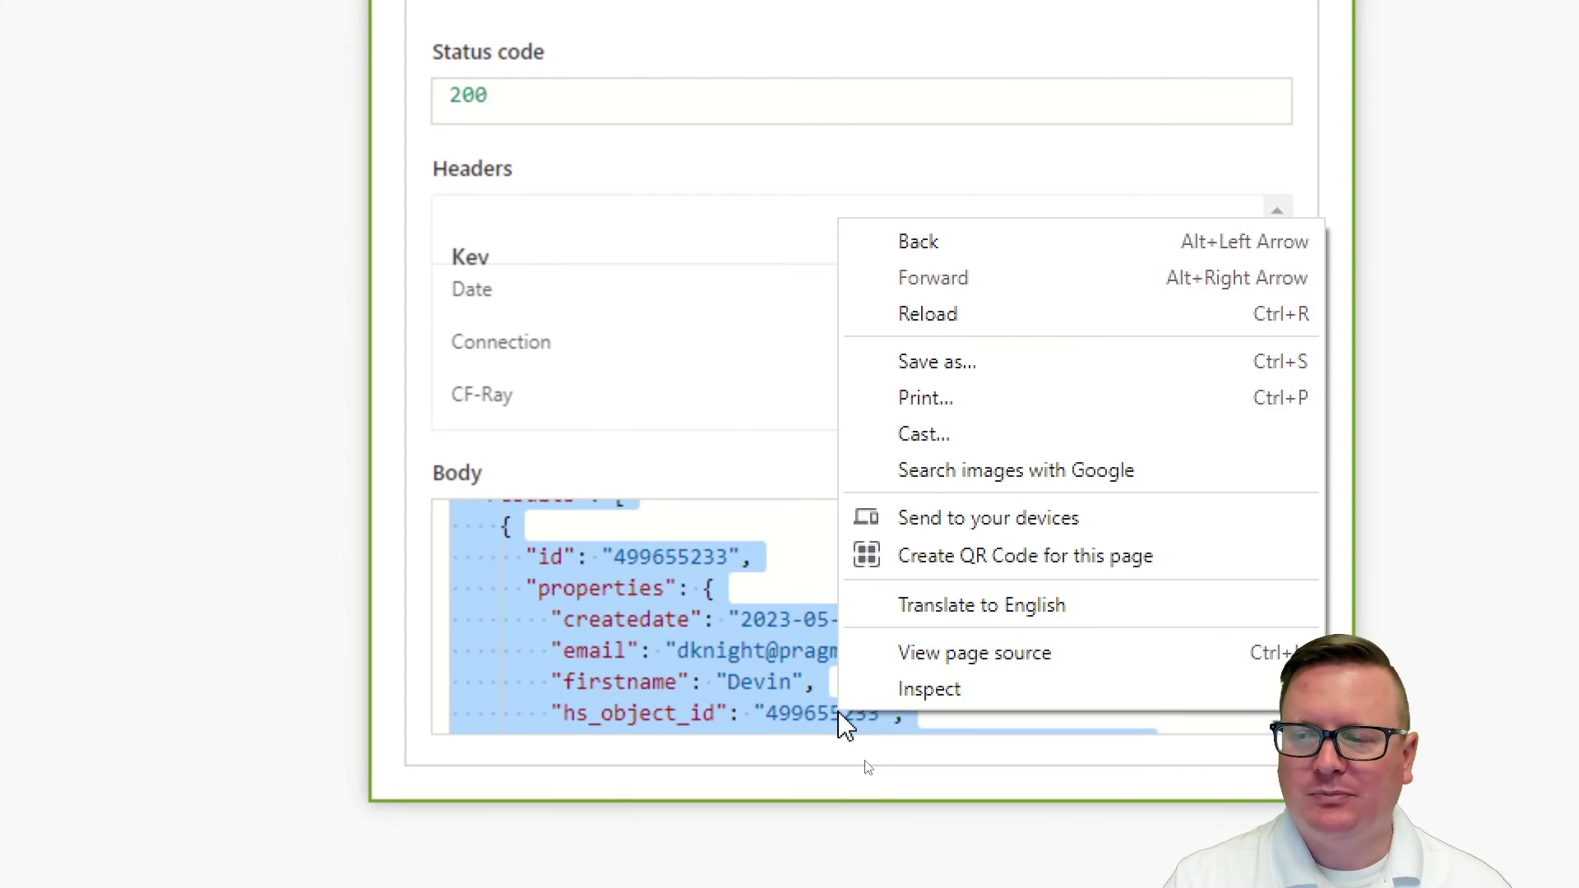
key(Escape)
scroll(839, 704, down, 2)
click(850, 622)
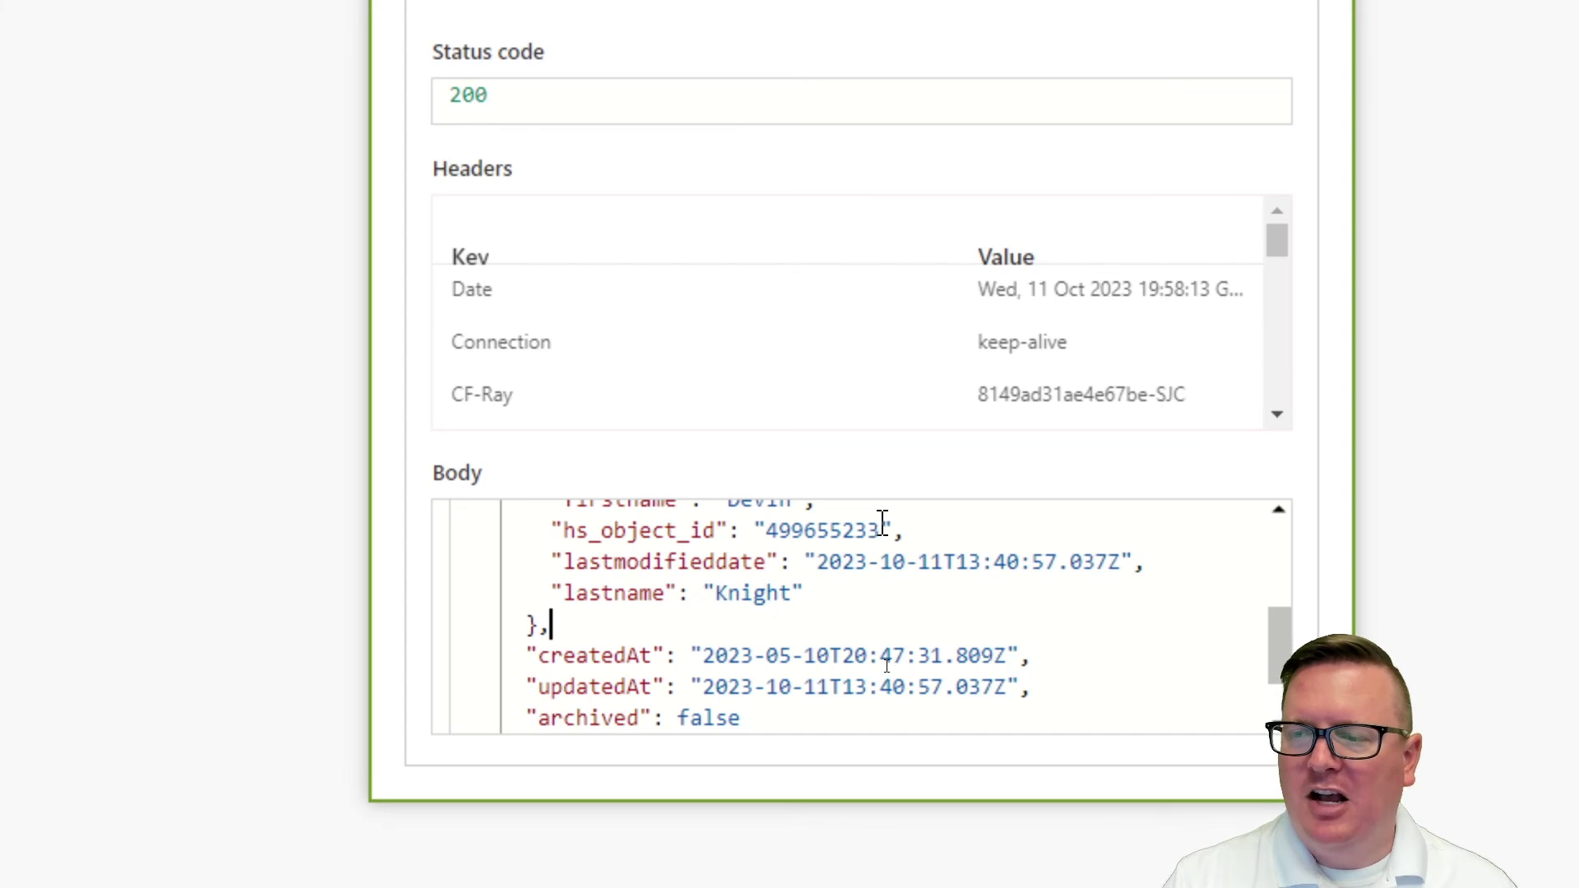
drag(882, 524, 769, 534)
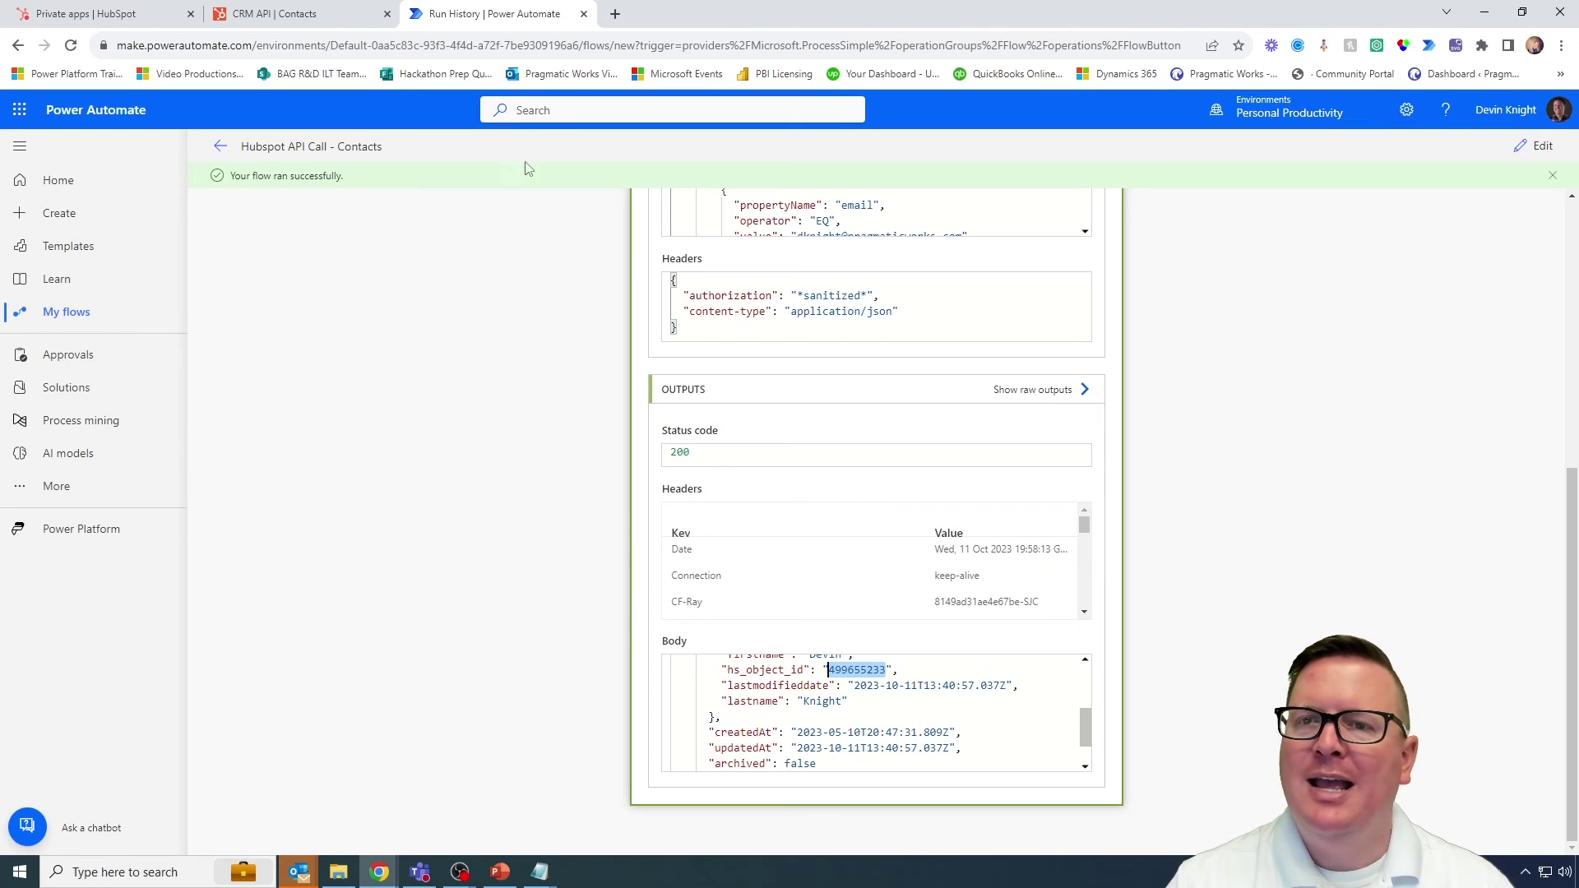
click(100, 9)
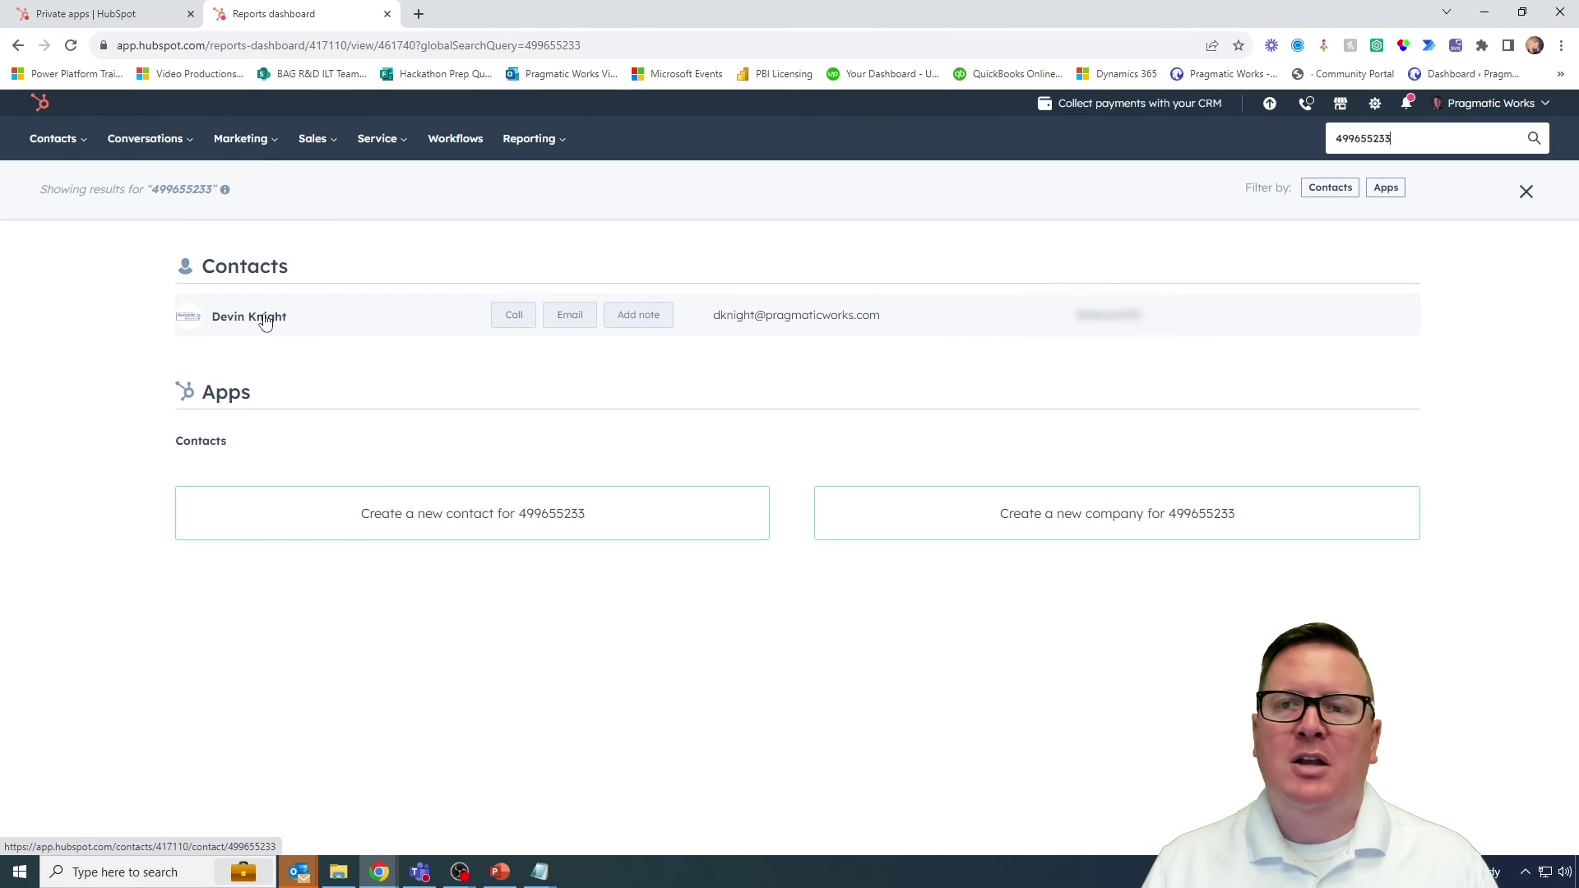
Step: Minimize HubSpot and reopen the Power Automate run history at the search step's body output
click(1485, 12)
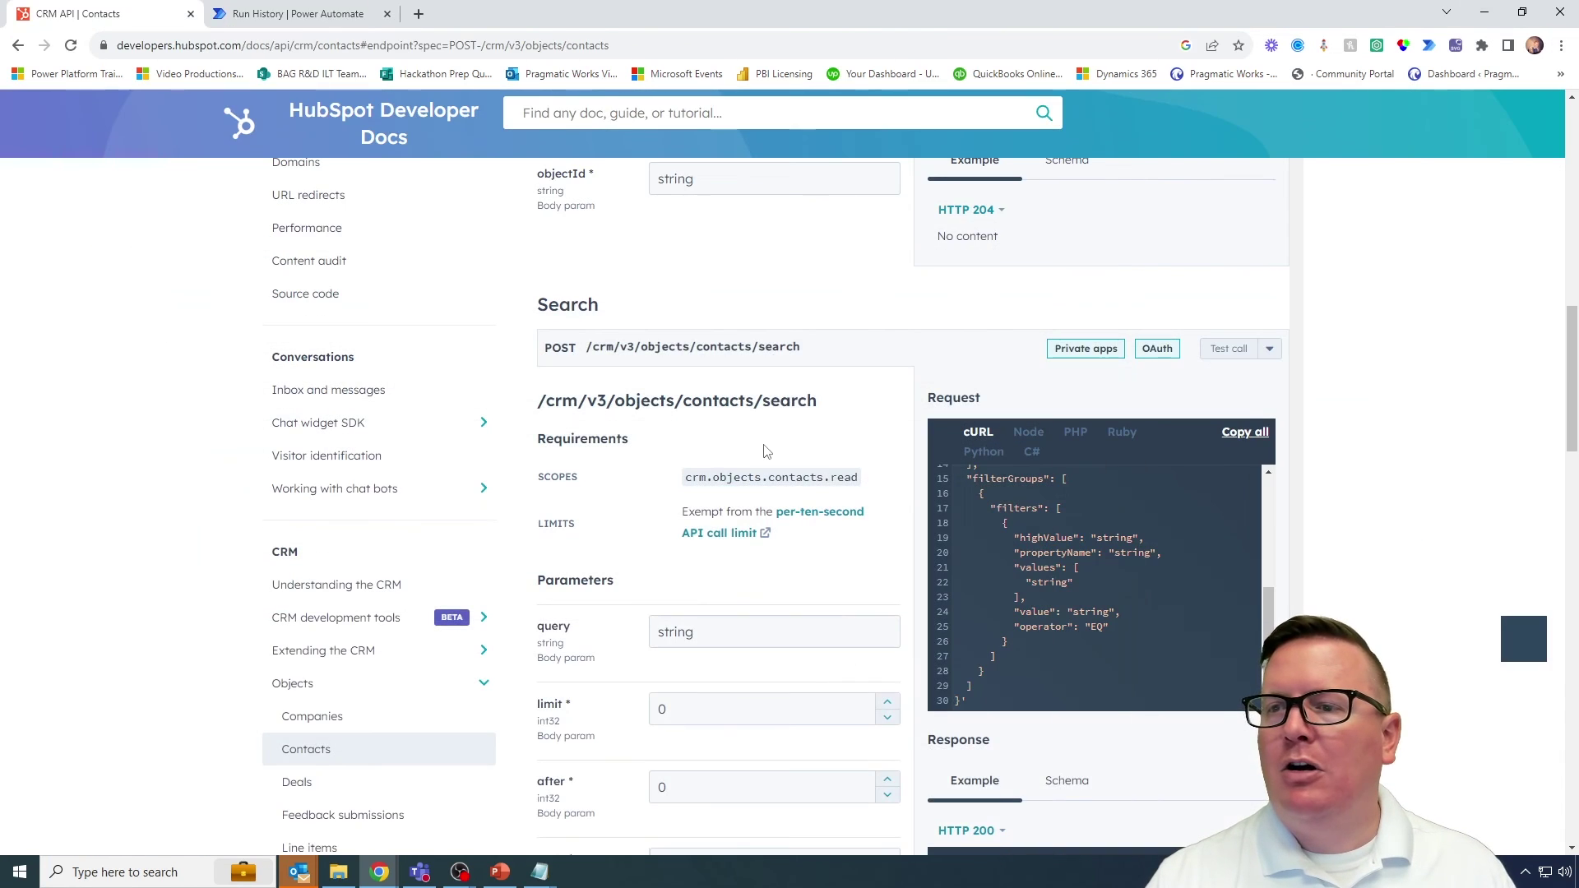
click(296, 14)
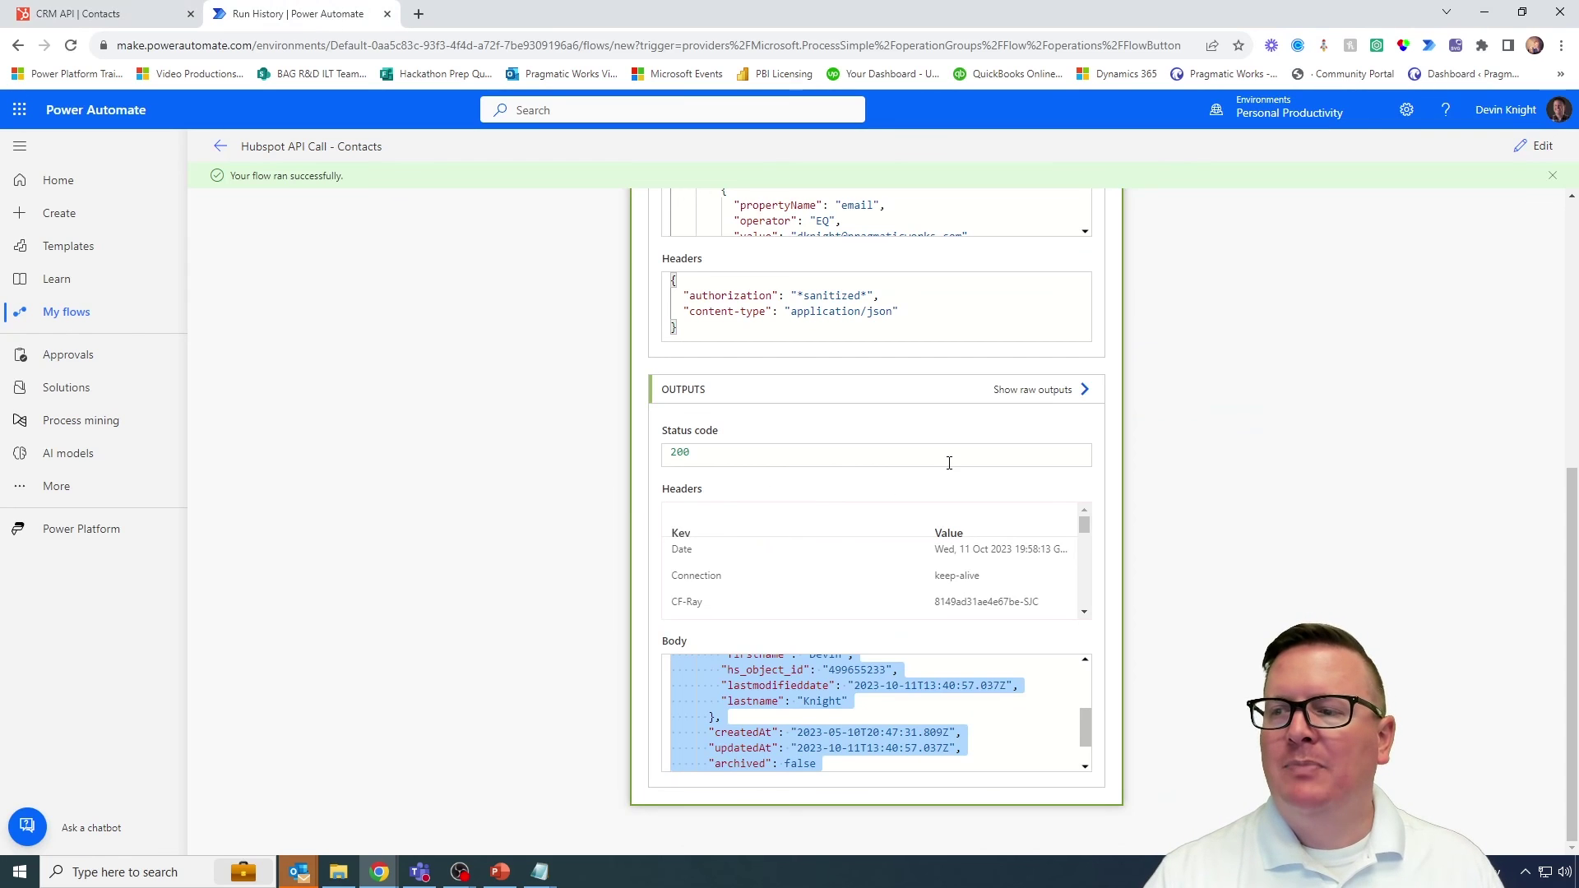
scroll(1035, 680, up, 10)
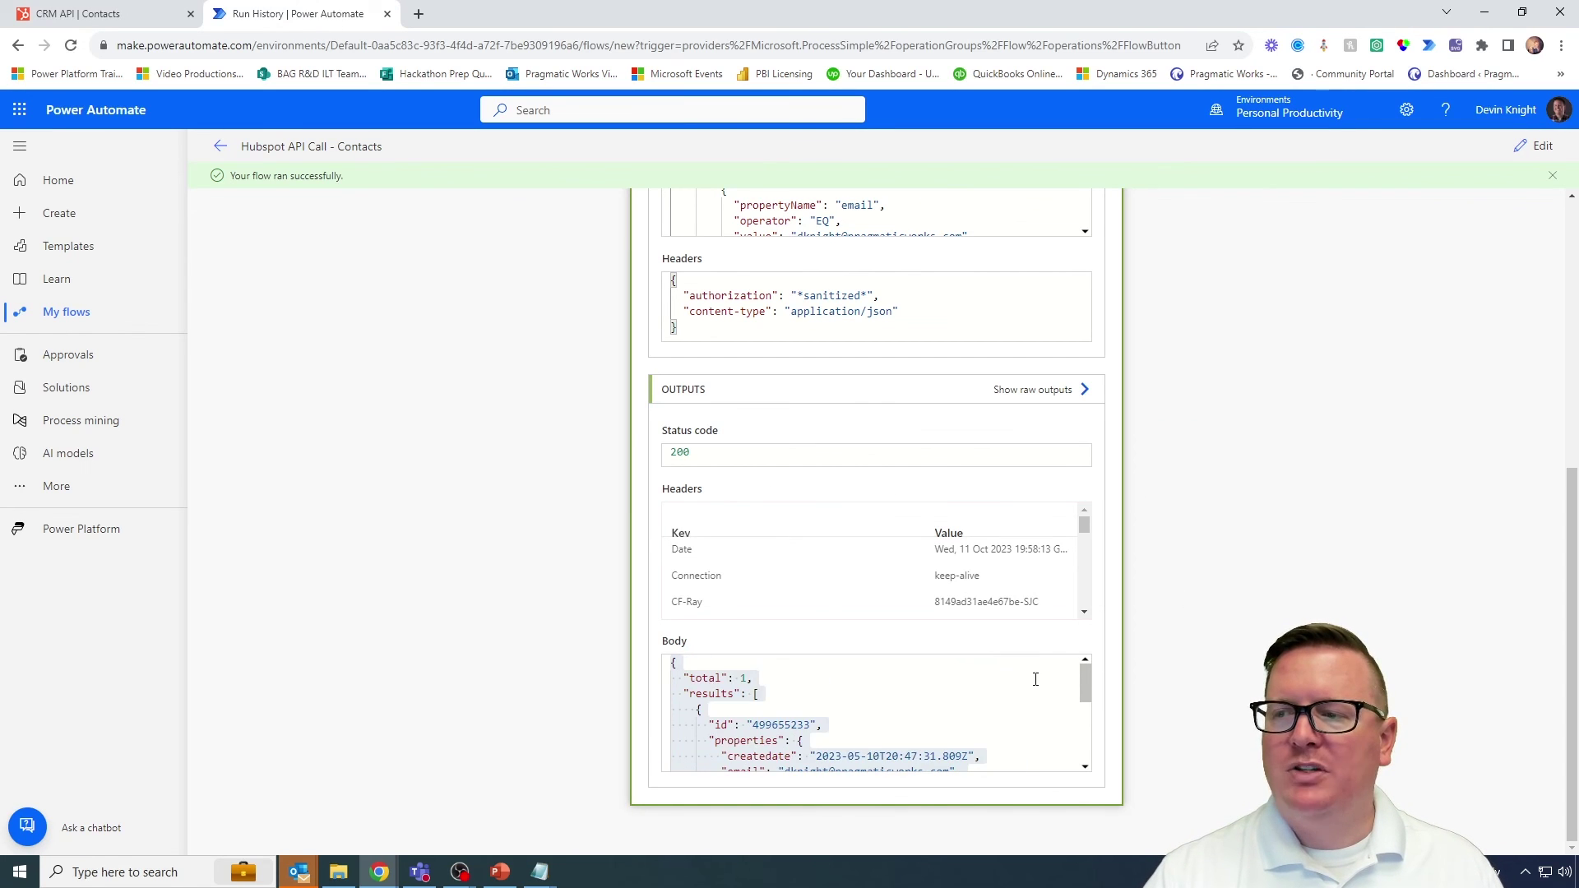
scroll(1234, 553, up, 3)
scroll(1230, 554, down, 3)
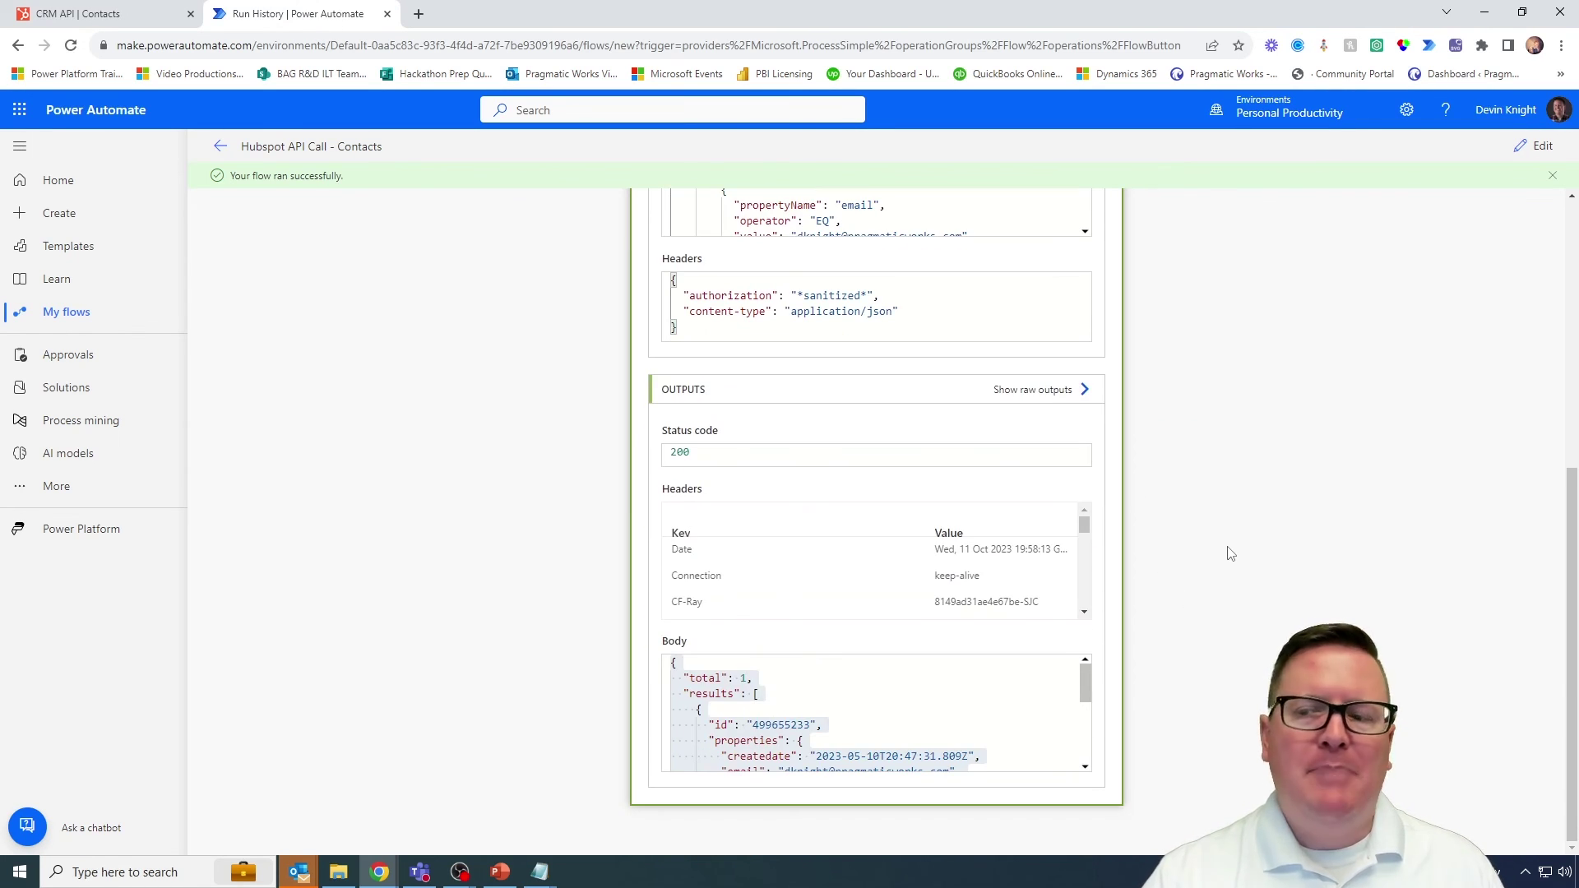